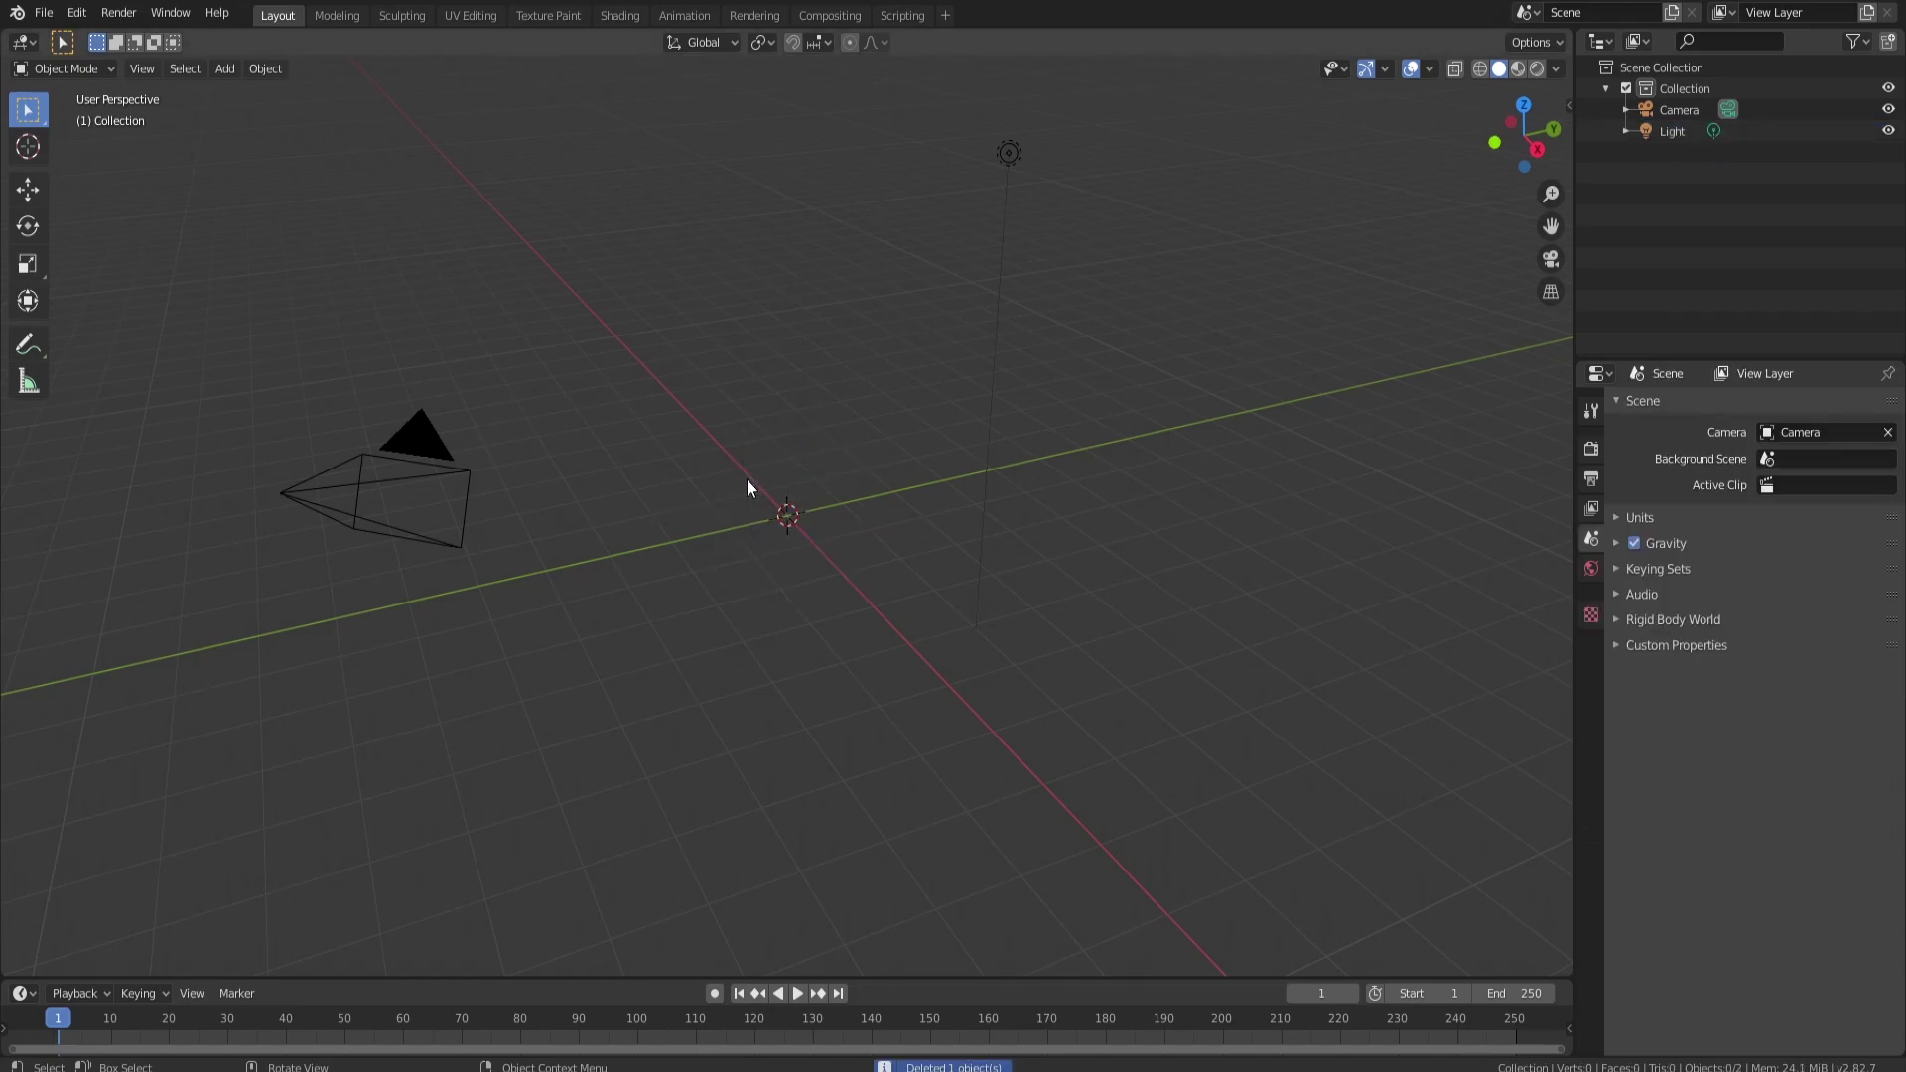
Add a cone mesh with 3 vertices to form a three-sided pyramid
{"action": "key", "text": "shift+a"}
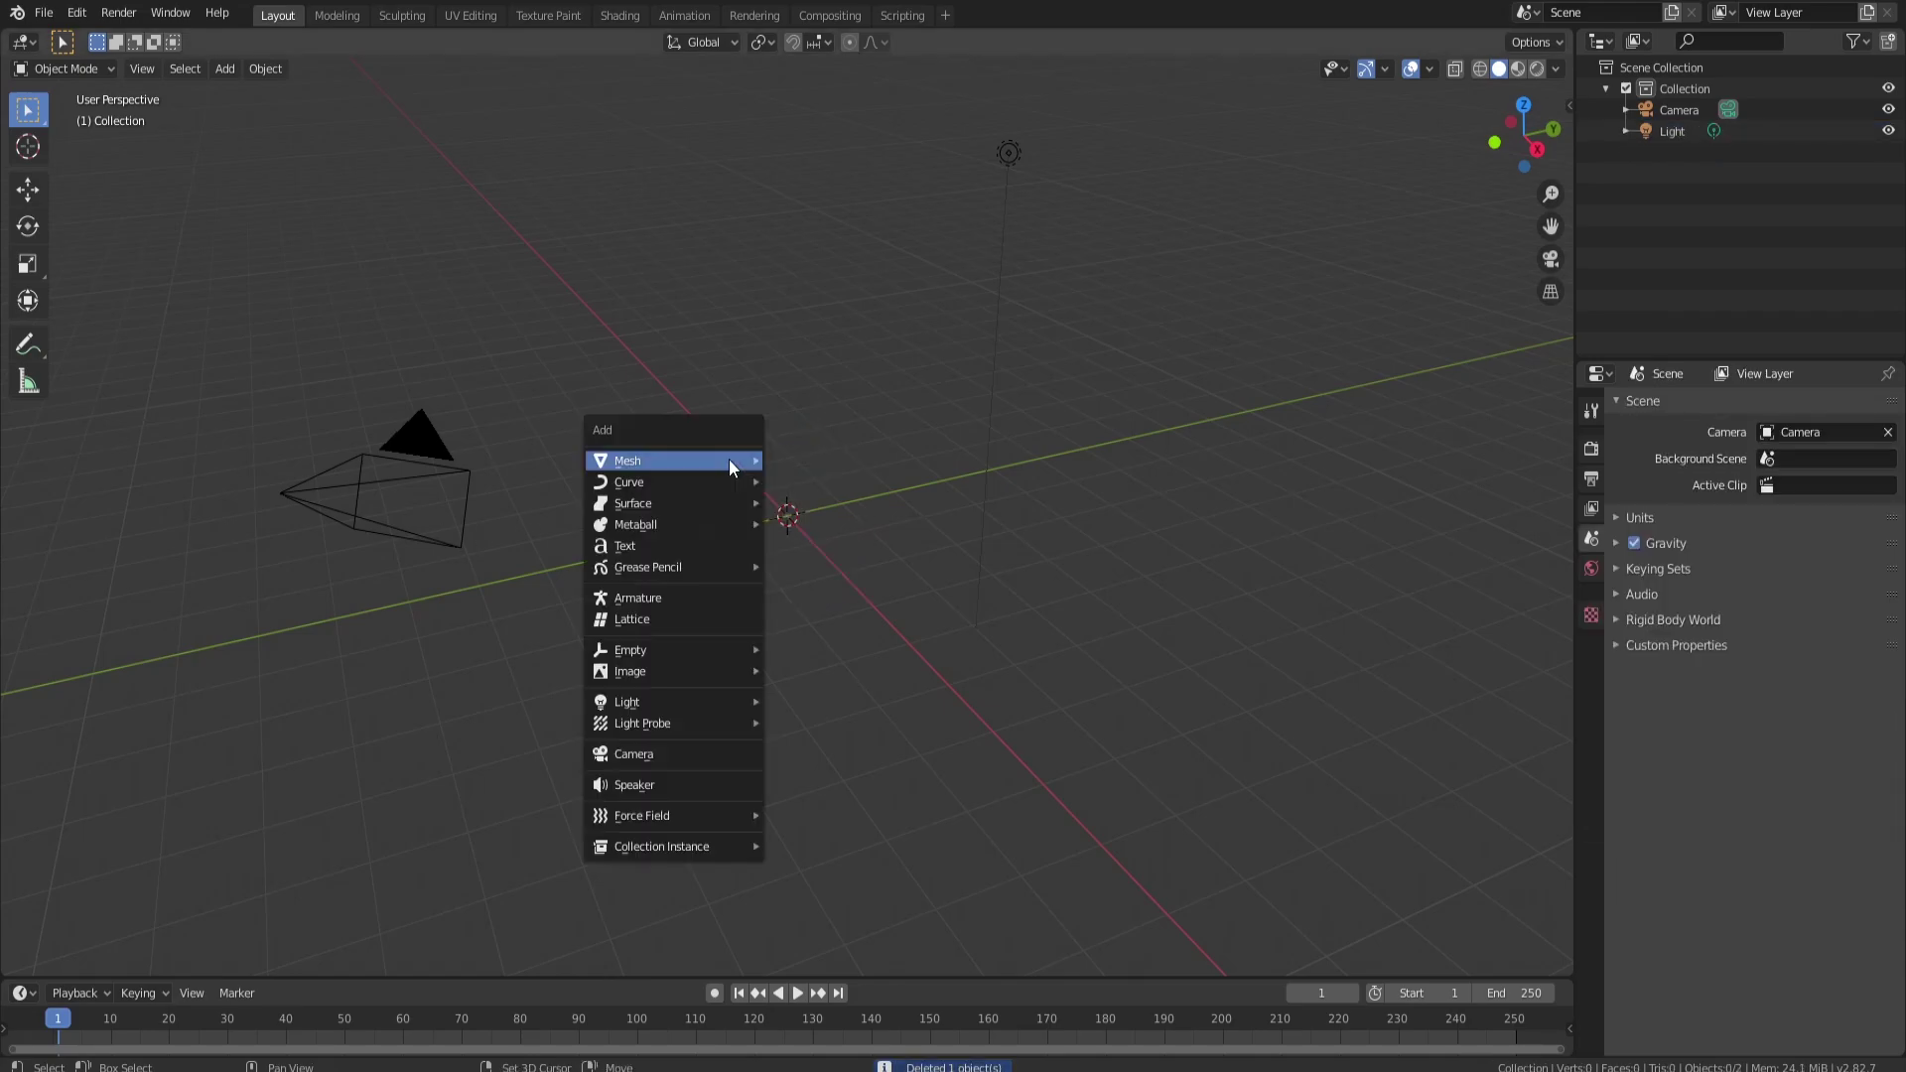
{"action": "mouse_move", "coordinate": [729, 460]}
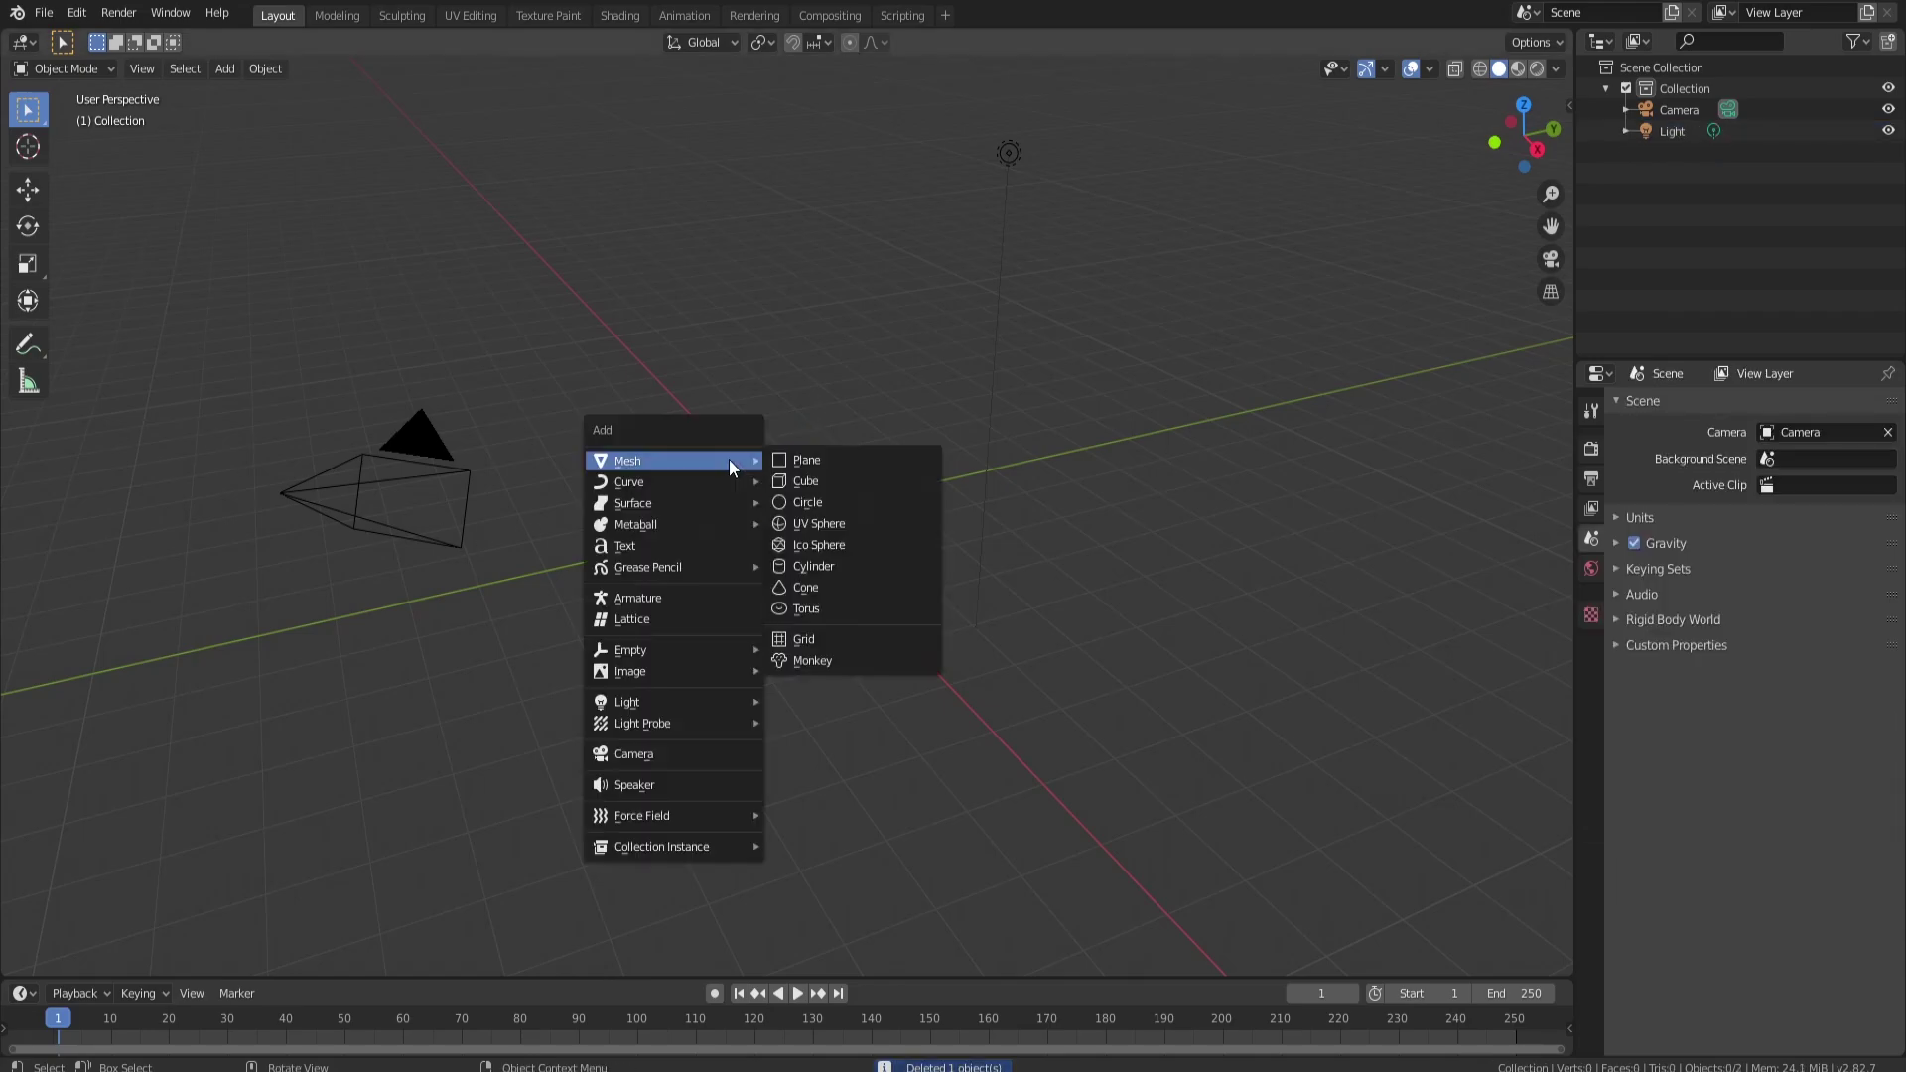
{"action": "left_click", "coordinate": [807, 586]}
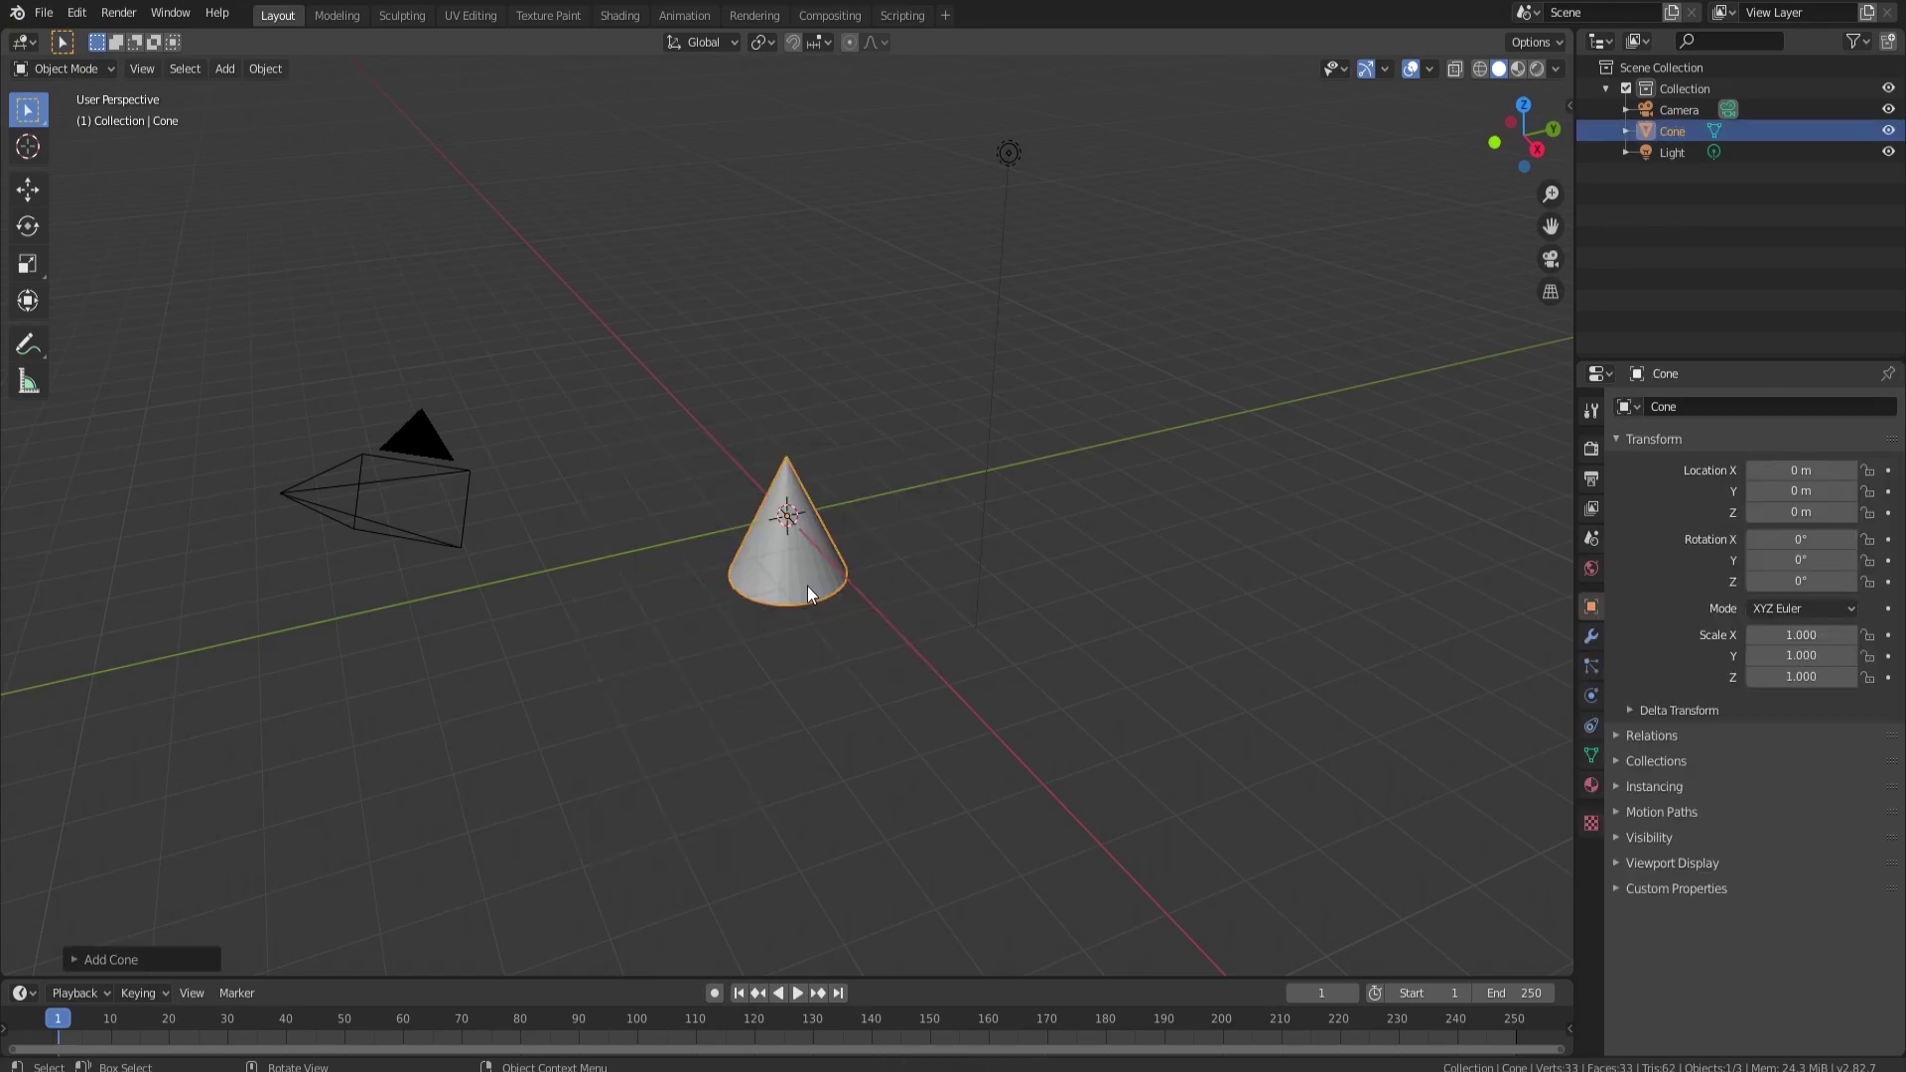
{"action": "left_click", "coordinate": [73, 956]}
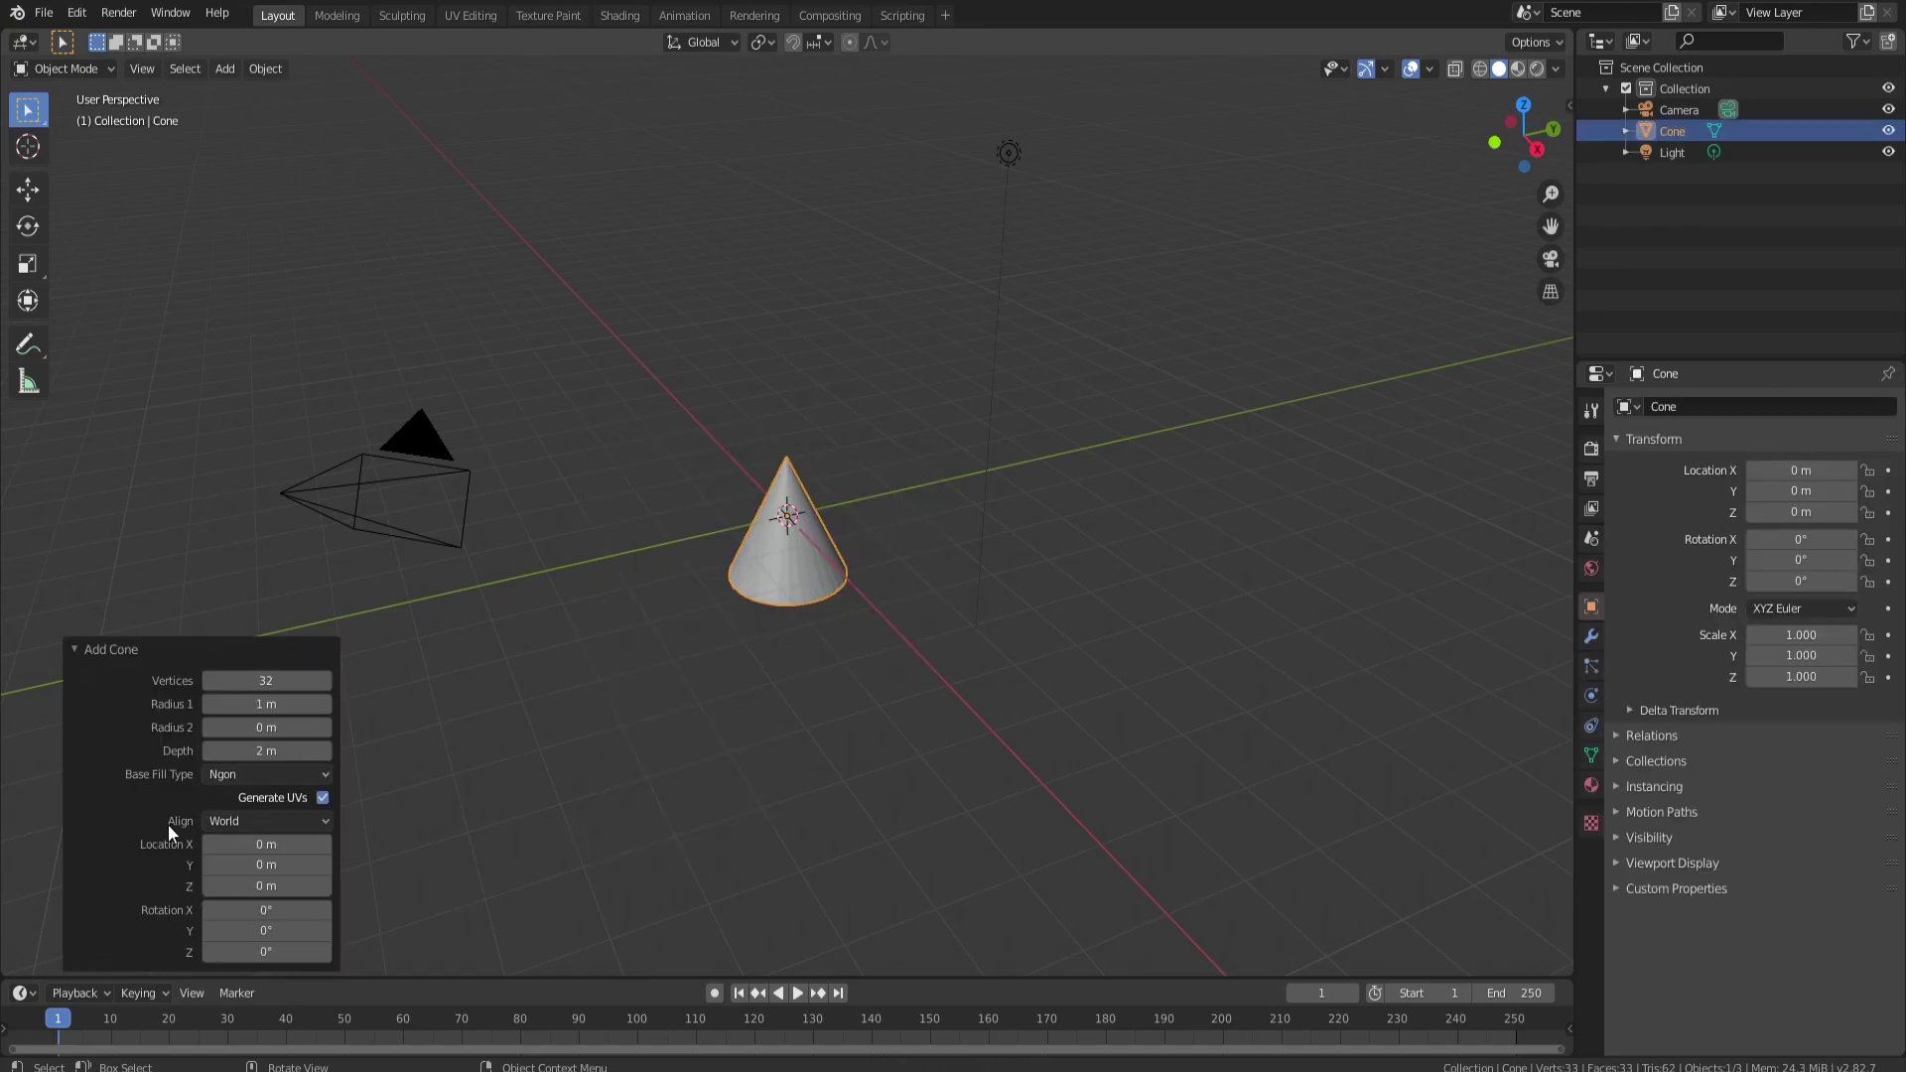
{"action": "left_click", "coordinate": [263, 681]}
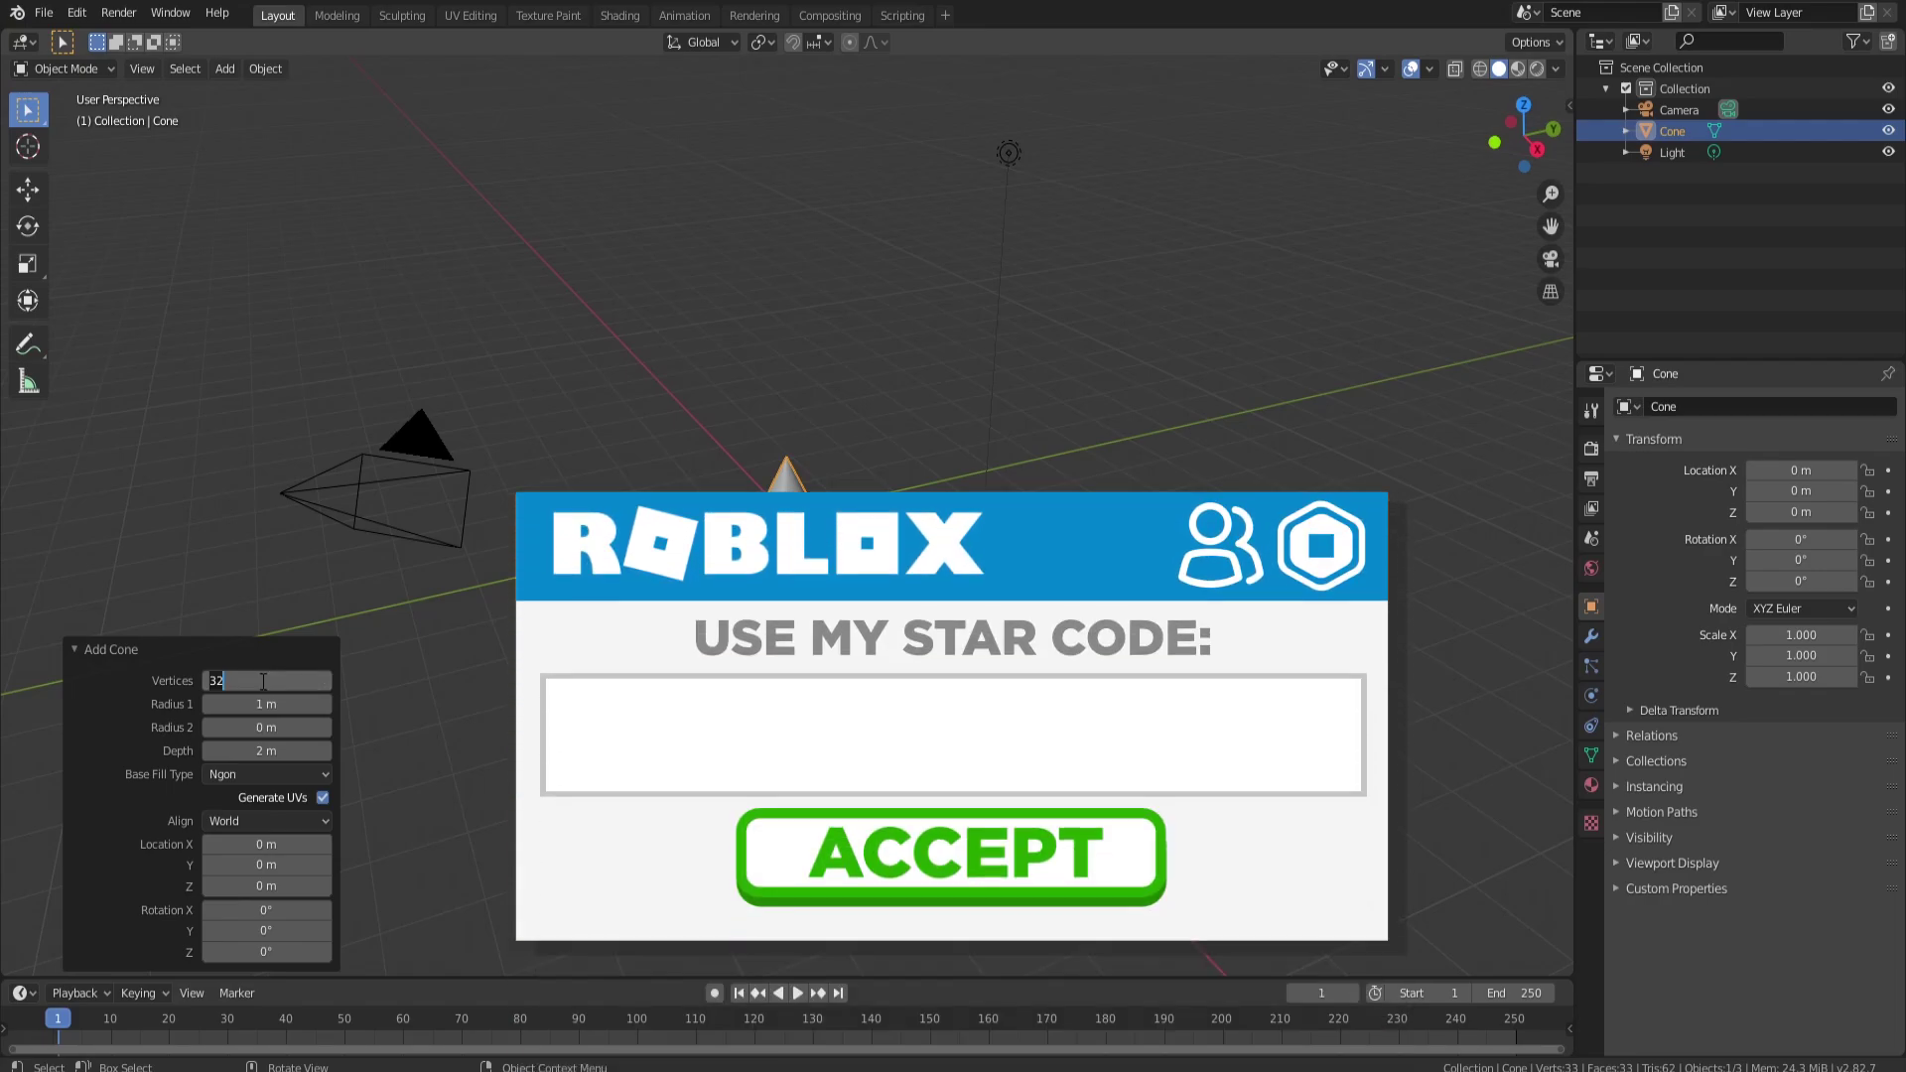
{"action": "type", "text": "3"}
{"action": "key", "text": "Return"}
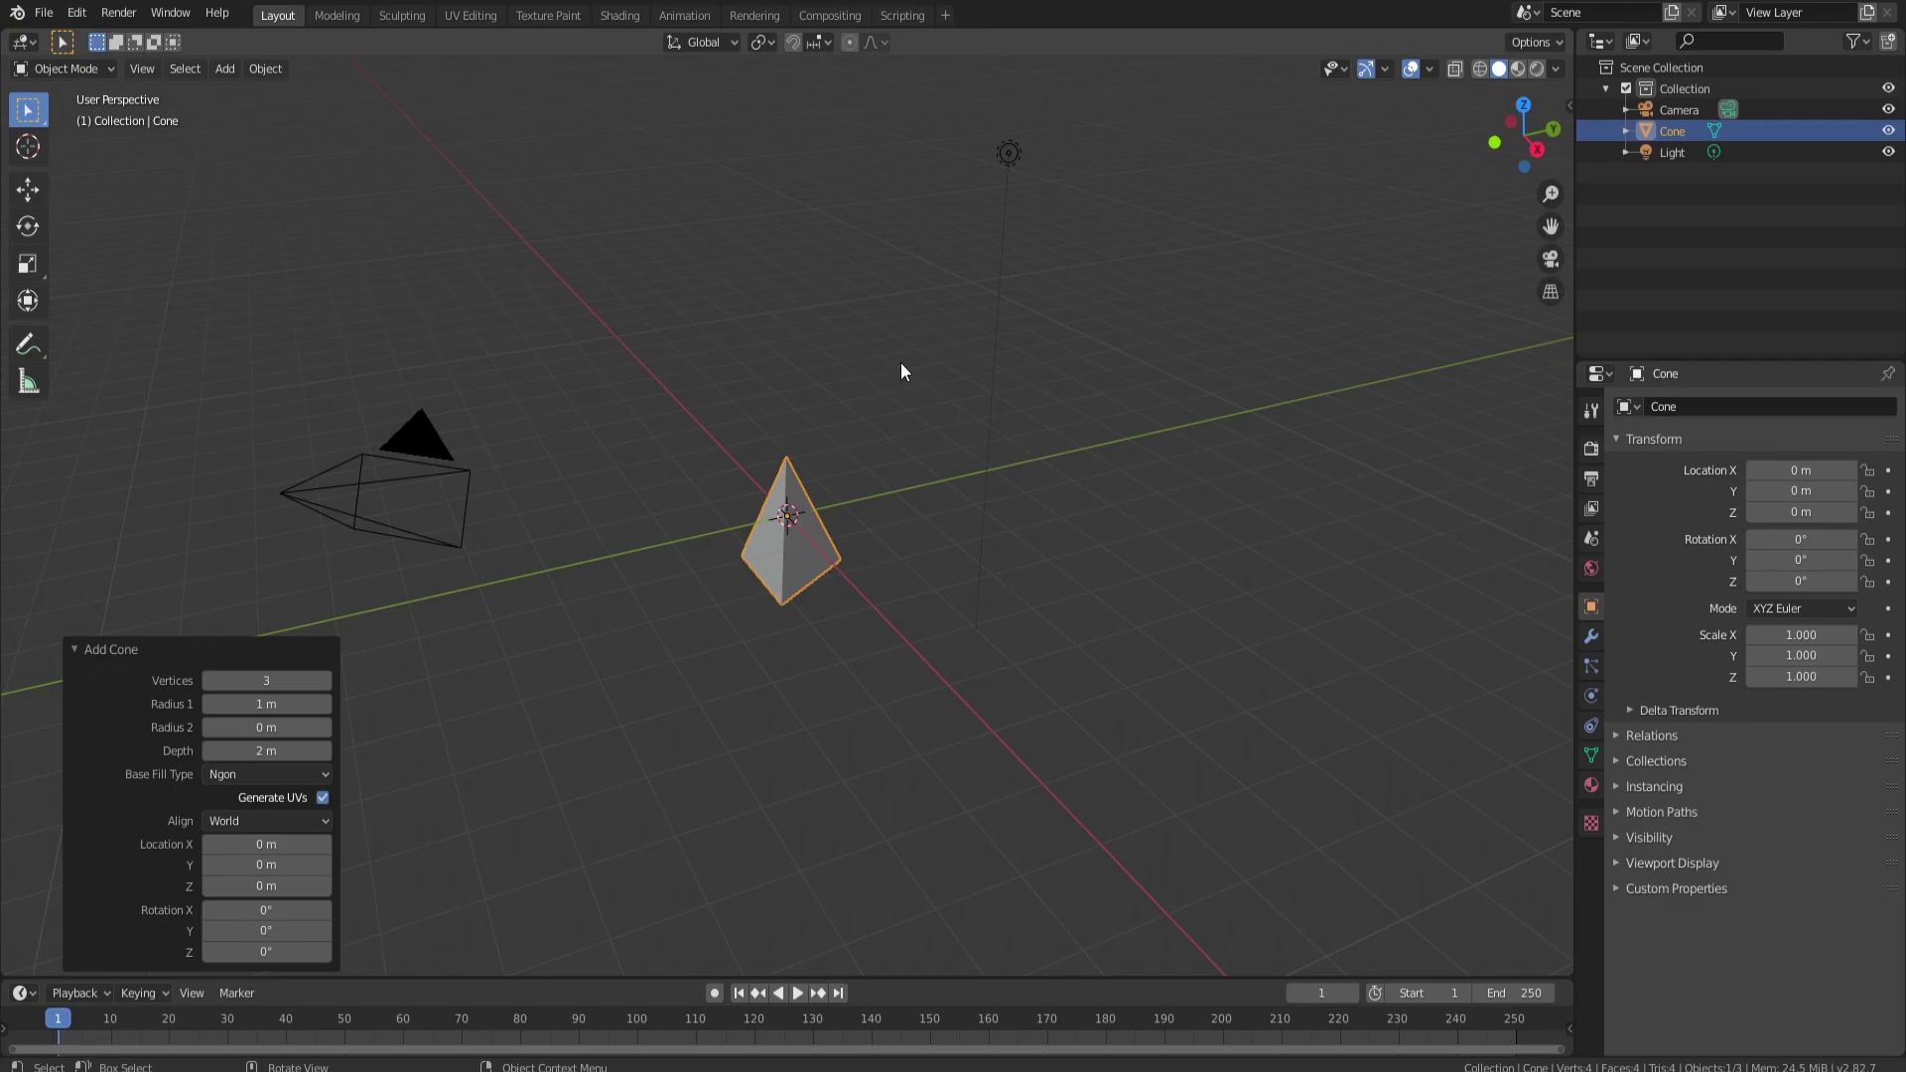
In Edit Mode, raise the pyramid's top vertex about 4.9 m along Z to form a tall spike
{"action": "key", "text": "Tab"}
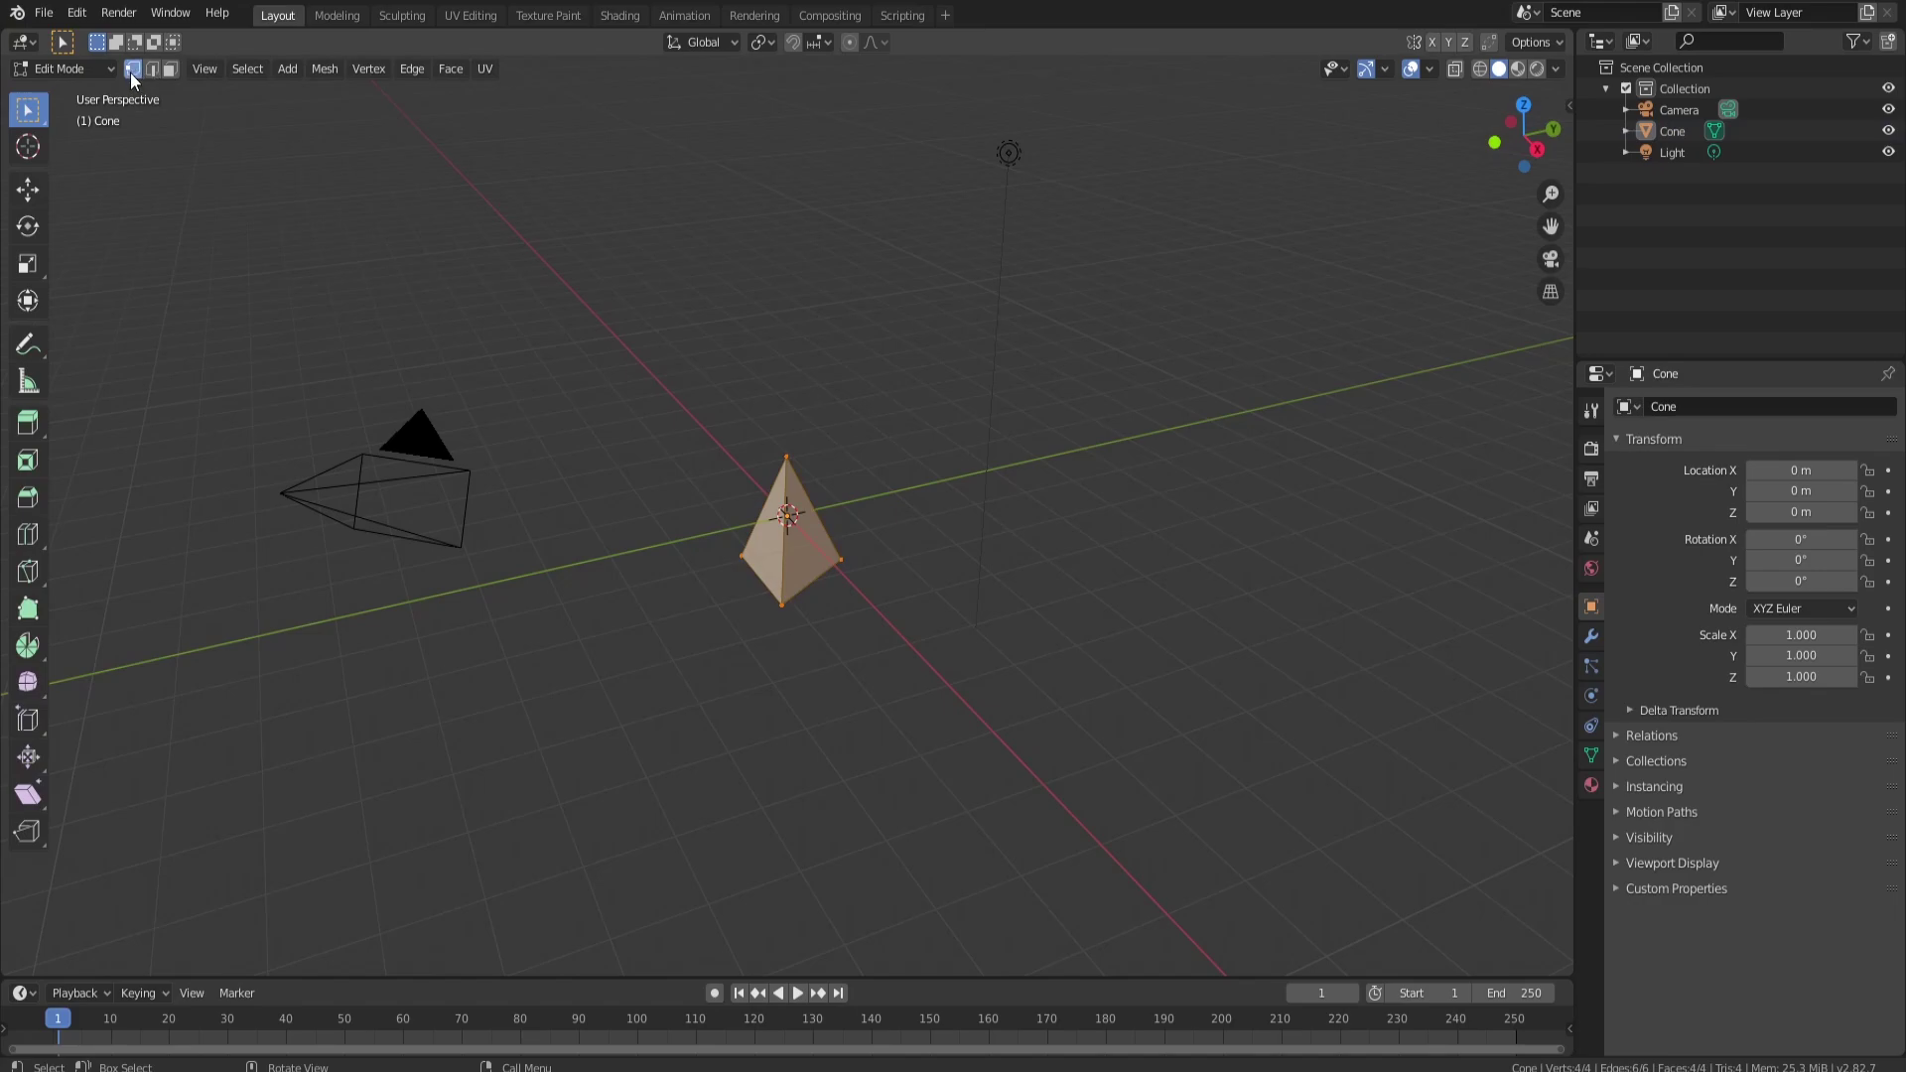
{"action": "left_click", "coordinate": [786, 452]}
{"action": "left_click", "coordinate": [28, 188]}
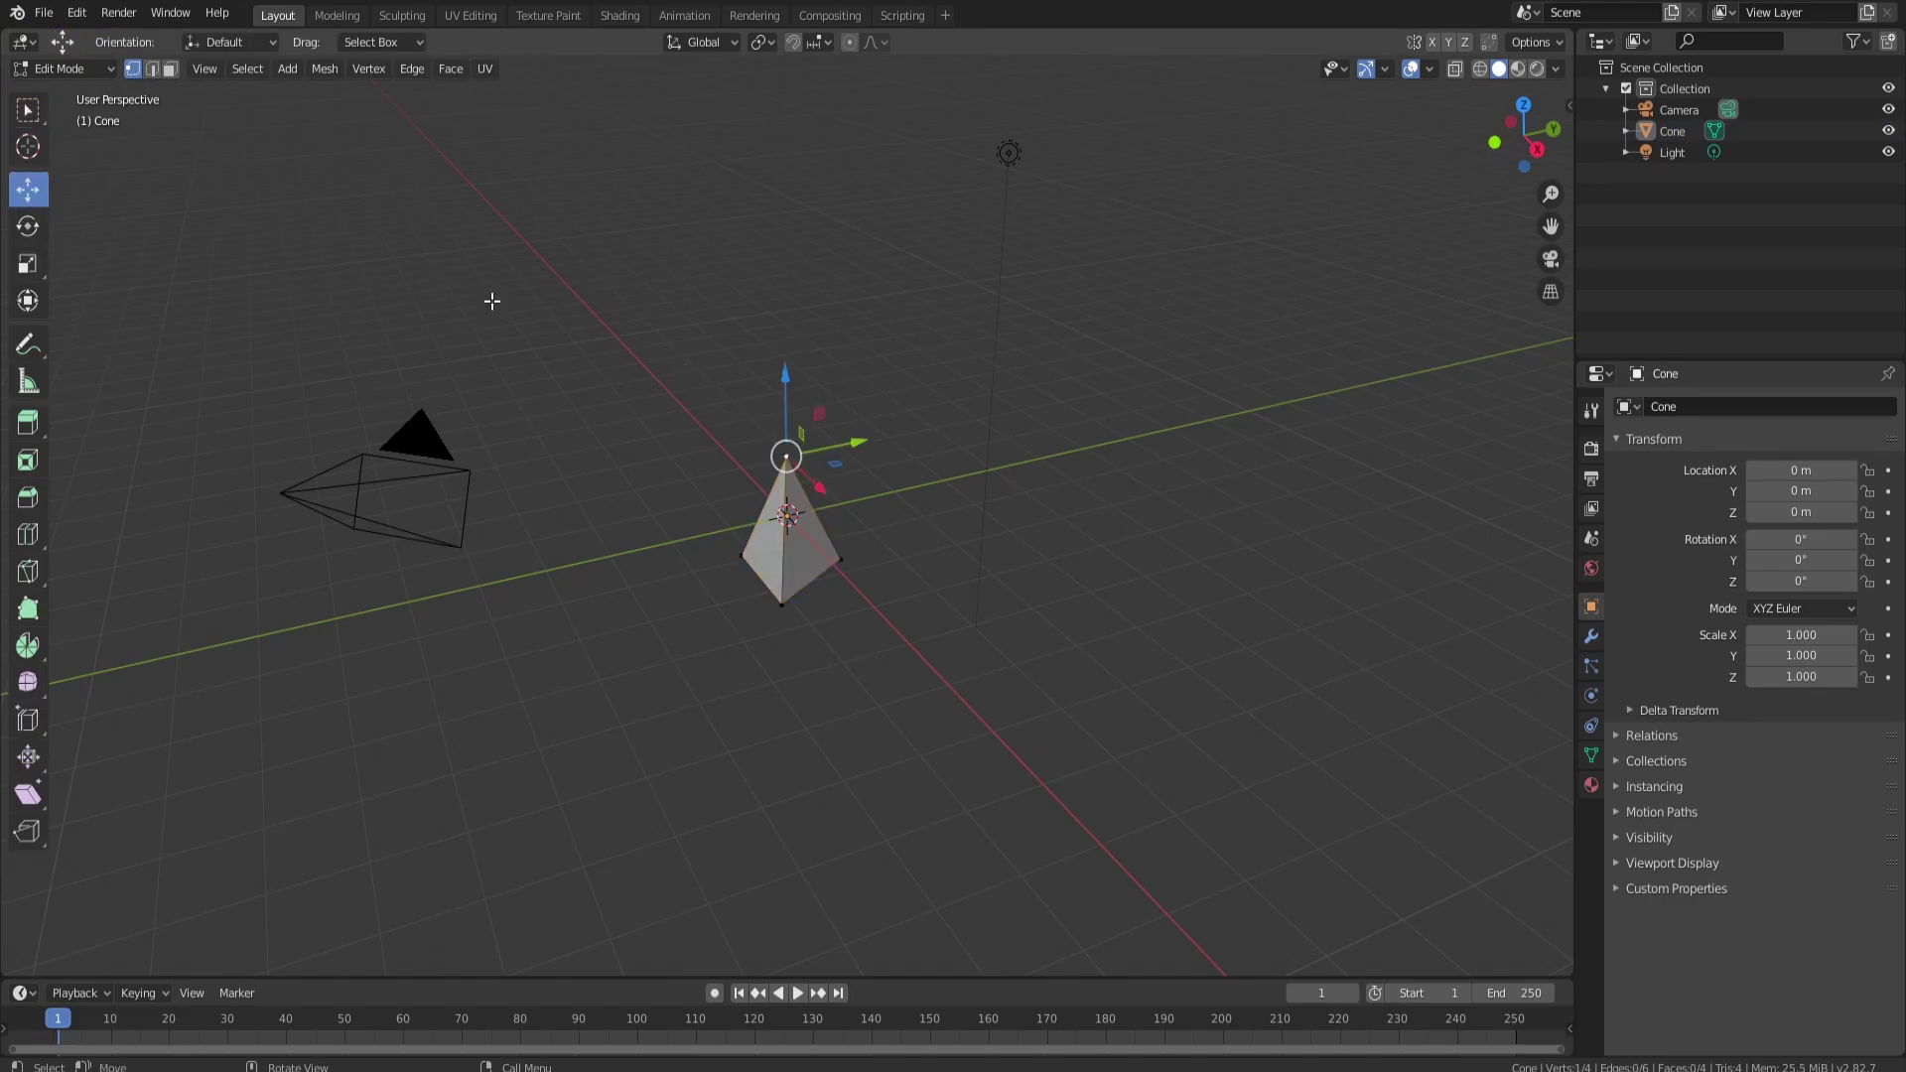
{"action": "left_click_drag", "start_coordinate": [786, 393], "coordinate": [740, 901]}
{"action": "middle_click_drag", "start_coordinate": [766, 733], "coordinate": [774, 599]}
{"action": "middle_click_drag", "start_coordinate": [909, 467], "coordinate": [814, 477]}
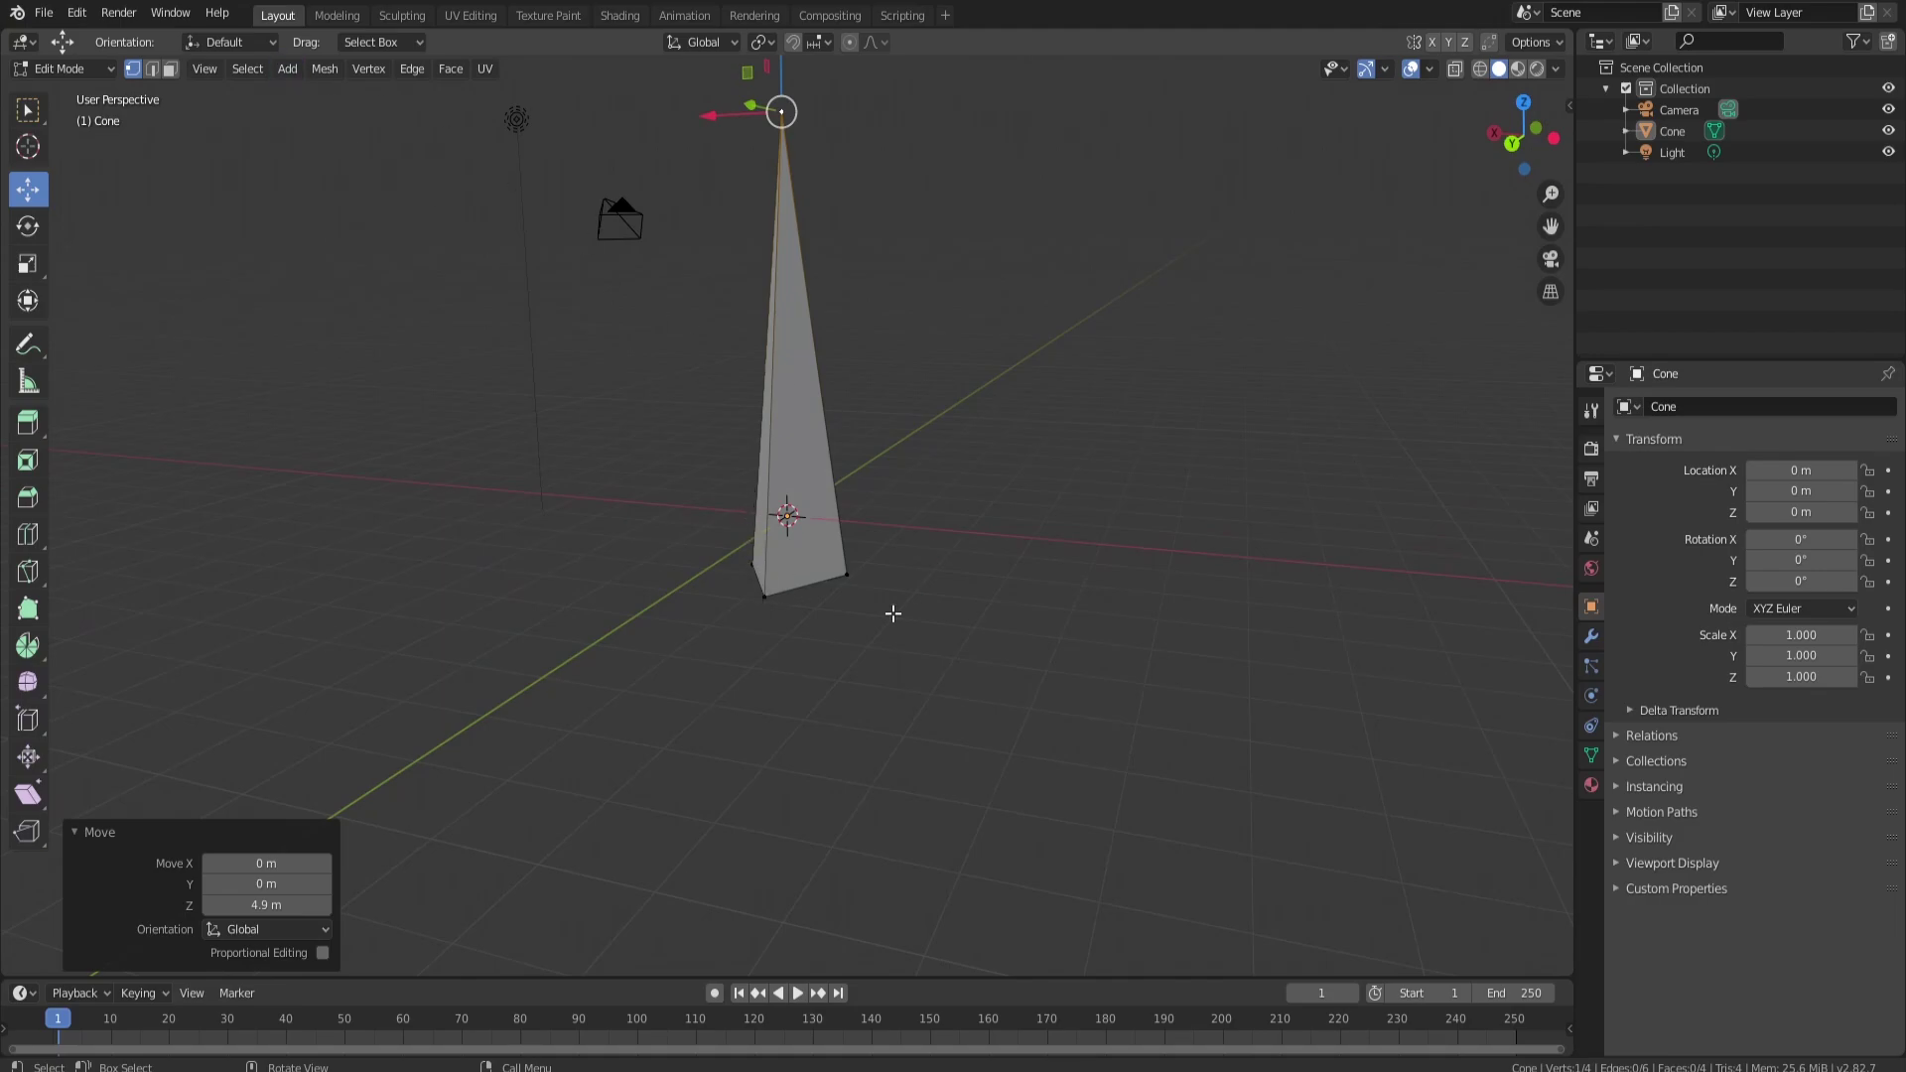
Make a slightly smaller duplicate of the tall spike beside it and lower it about 0.23 m to level the bases
{"action": "key", "text": "l"}
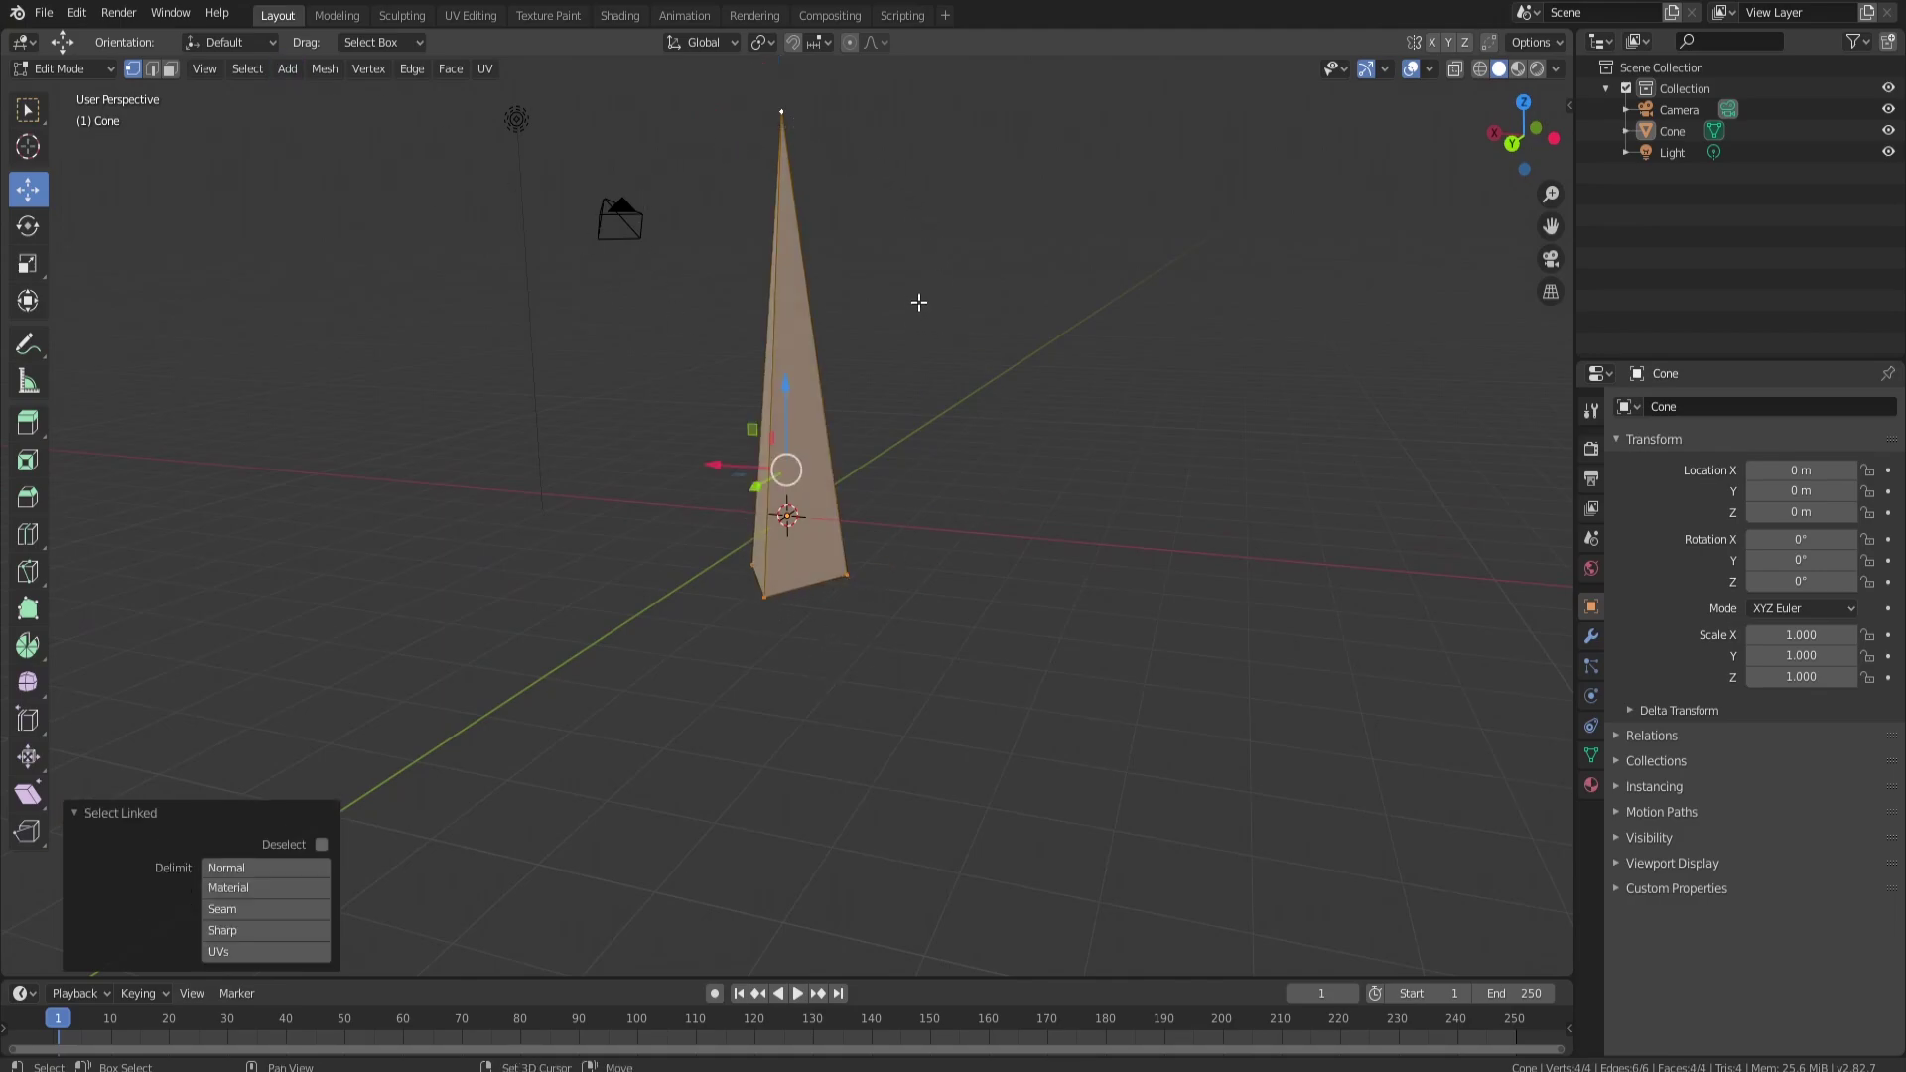
{"action": "key", "text": "shift+d"}
{"action": "key", "text": "Escape"}
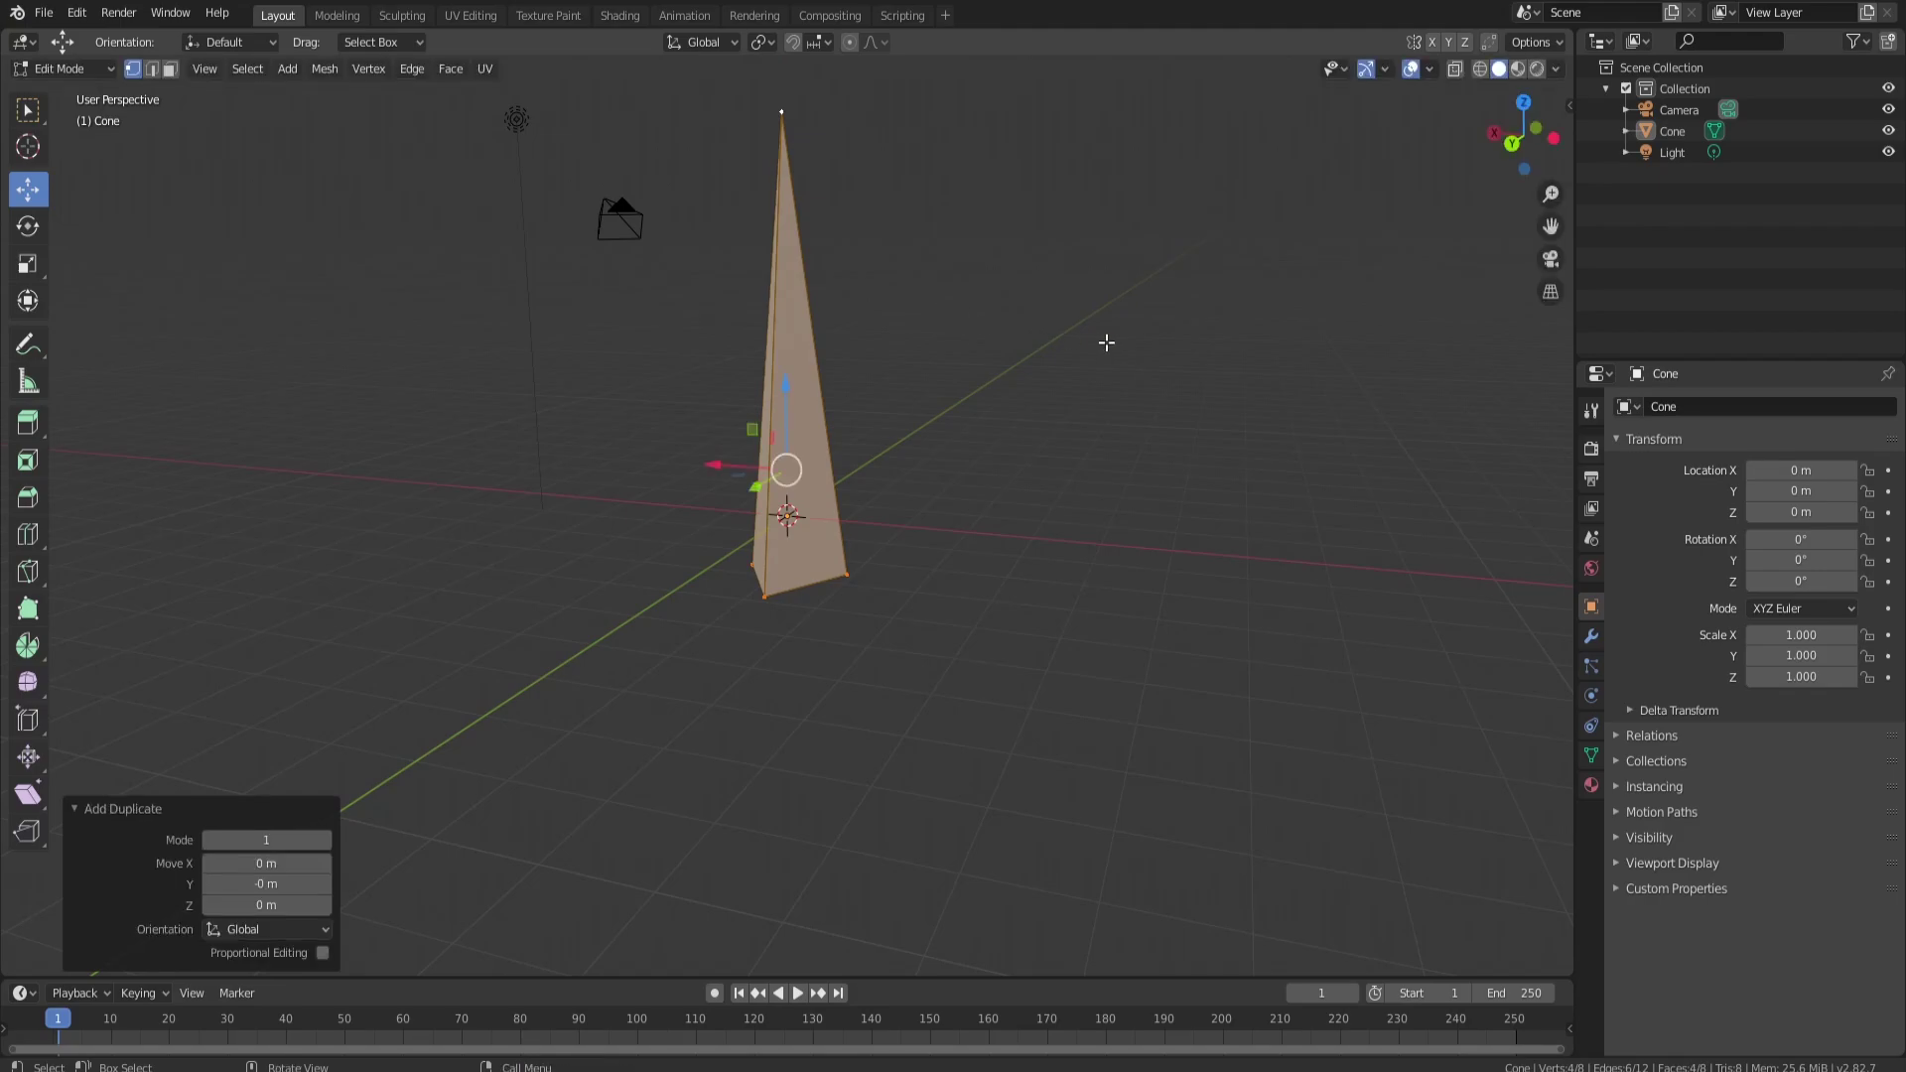
{"action": "key", "text": "s"}
{"action": "left_click", "coordinate": [1152, 320]}
{"action": "left_click_drag", "start_coordinate": [728, 467], "coordinate": [748, 433]}
{"action": "middle_click_drag", "start_coordinate": [747, 433], "coordinate": [710, 486]}
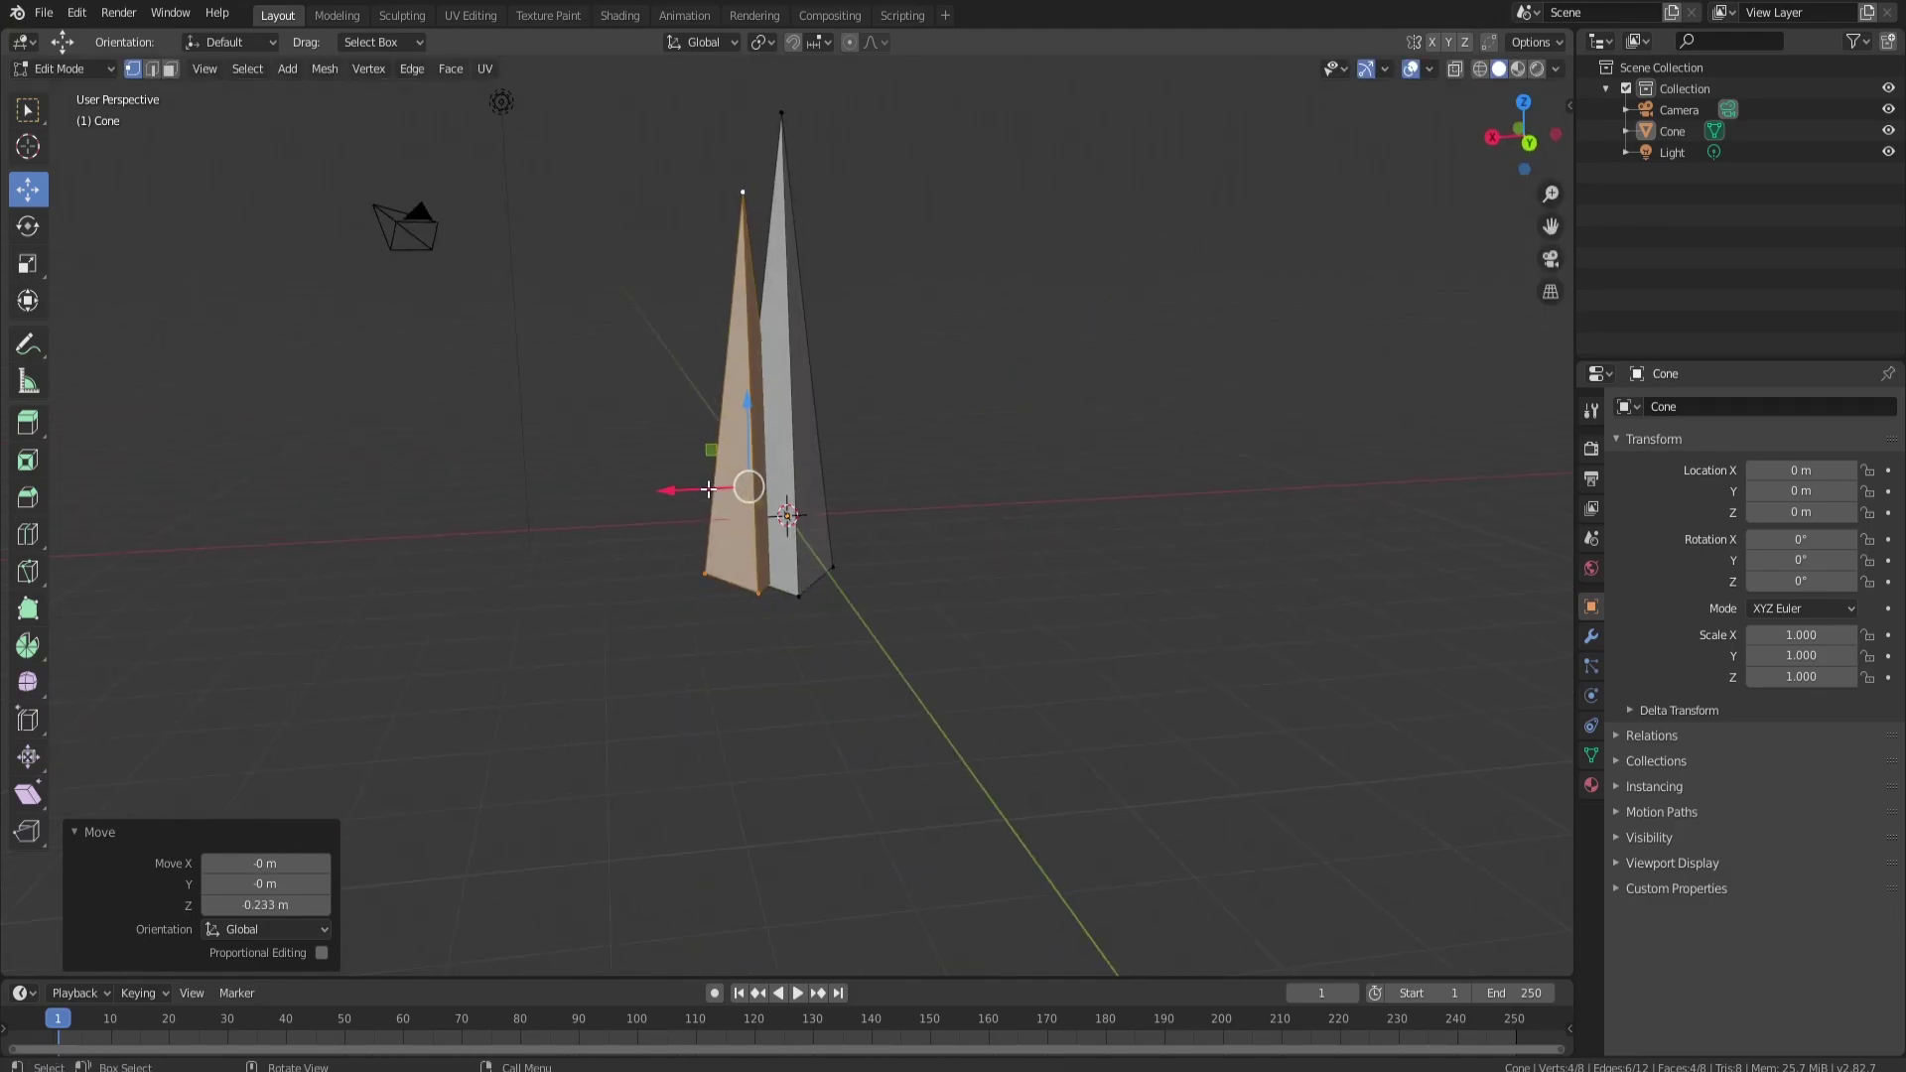
Rotate the smaller spike around its vertical axis and reposition it against the main spike on the +X, +Y side
{"action": "key", "text": "g"}
{"action": "left_click", "coordinate": [672, 487]}
{"action": "key", "text": "KP_7"}
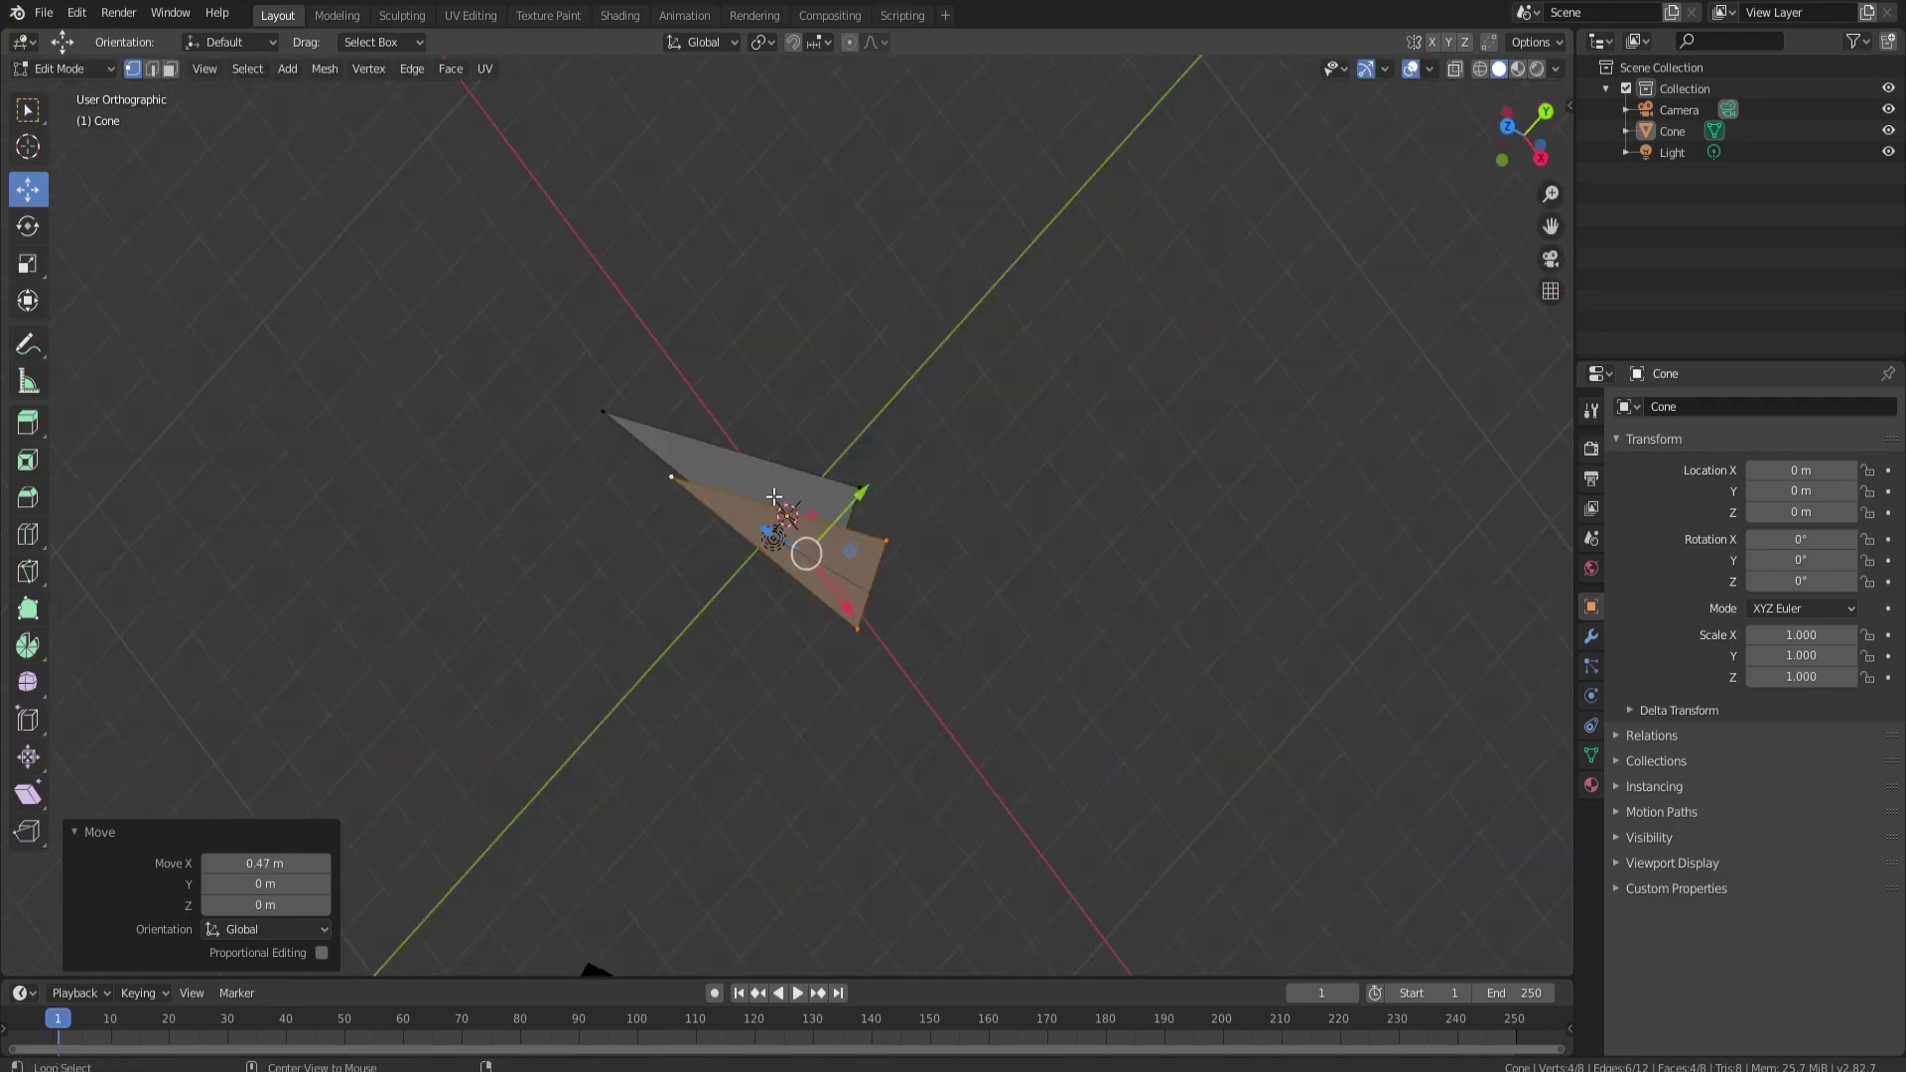
{"action": "key", "text": "r"}
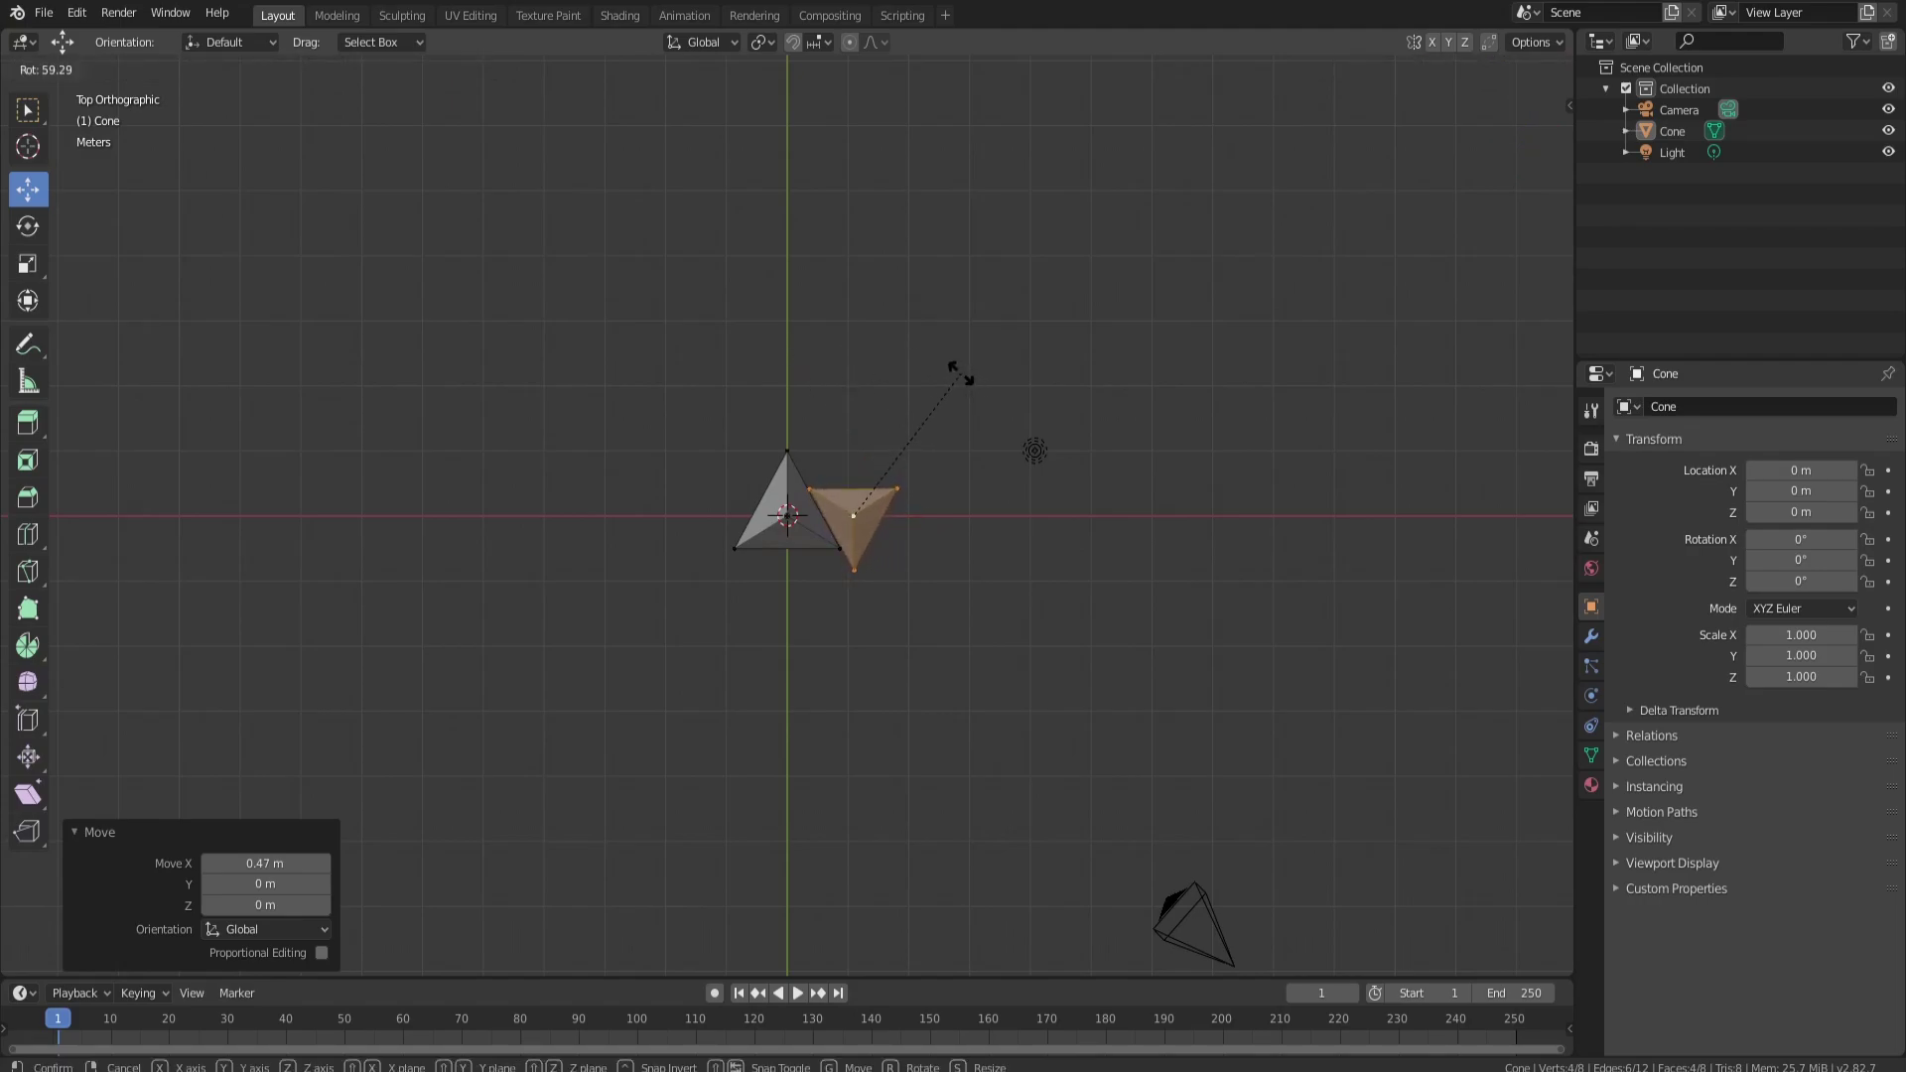
{"action": "left_click", "coordinate": [1024, 415]}
{"action": "left_click_drag", "start_coordinate": [853, 447], "coordinate": [854, 404]}
{"action": "left_click_drag", "start_coordinate": [904, 474], "coordinate": [885, 474]}
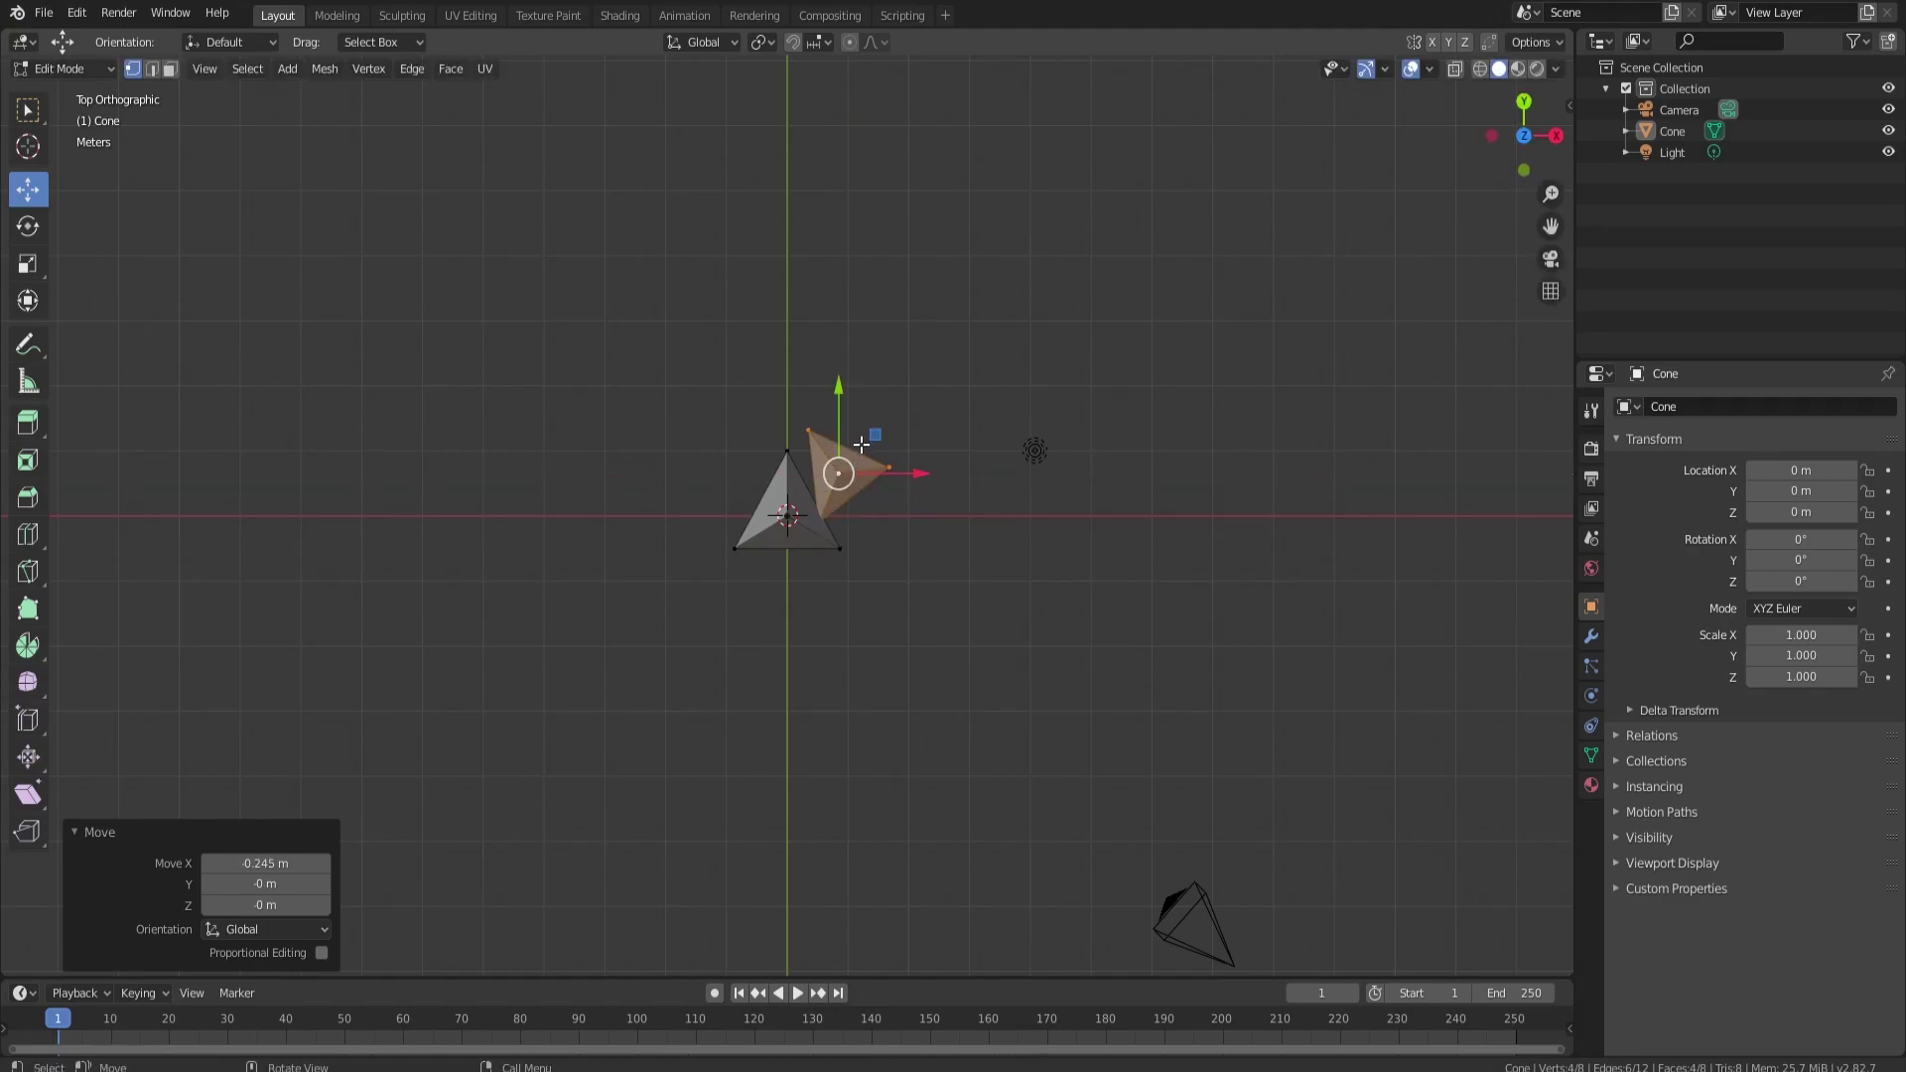
Duplicate the second spike as a smaller third spike and place it on the front +X side of the main spike
{"action": "mouse_move", "coordinate": [873, 492]}
{"action": "middle_mouse_down"}
{"action": "mouse_move", "coordinate": [844, 387]}
{"action": "mouse_move", "coordinate": [834, 408]}
{"action": "mouse_move", "coordinate": [872, 460]}
{"action": "middle_mouse_up"}
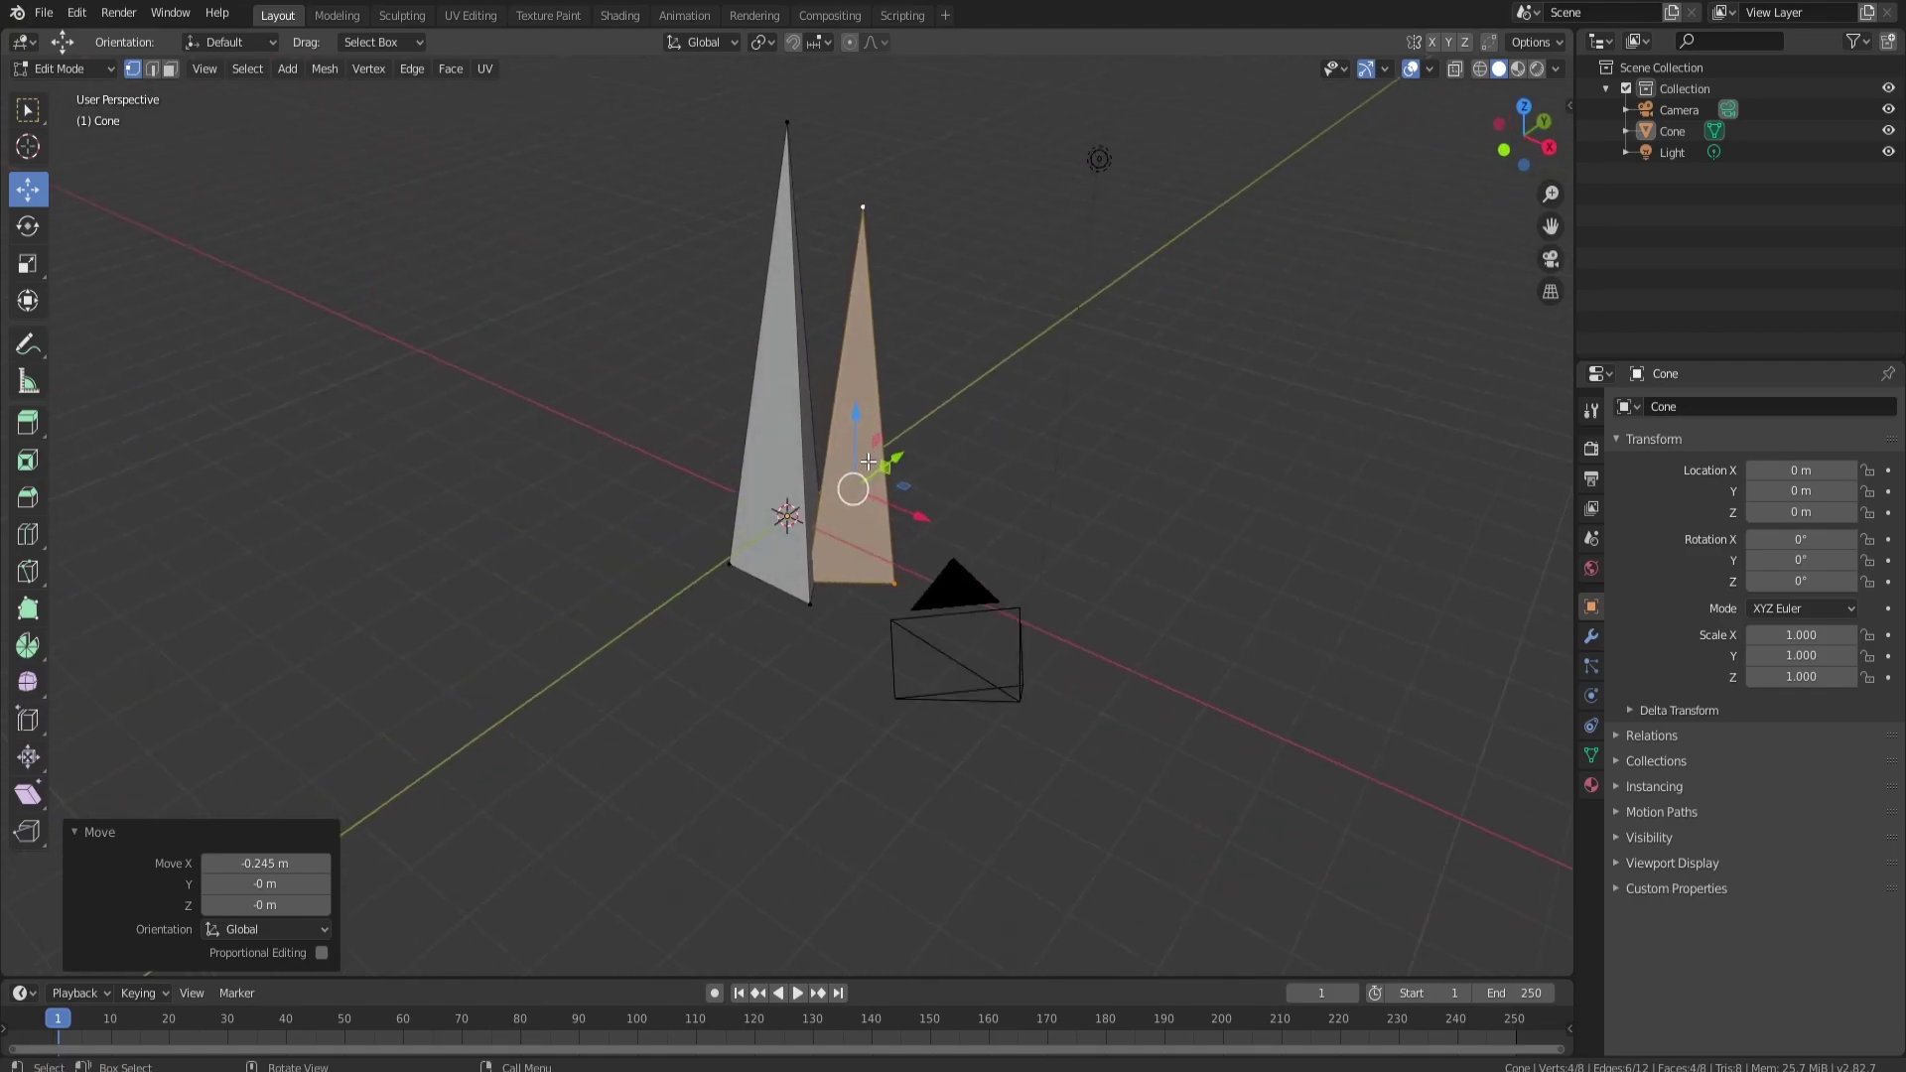
{"action": "key", "text": "shift+d"}
{"action": "key", "text": "Escape"}
{"action": "left_click_drag", "start_coordinate": [902, 462], "coordinate": [675, 483]}
{"action": "key", "text": "s"}
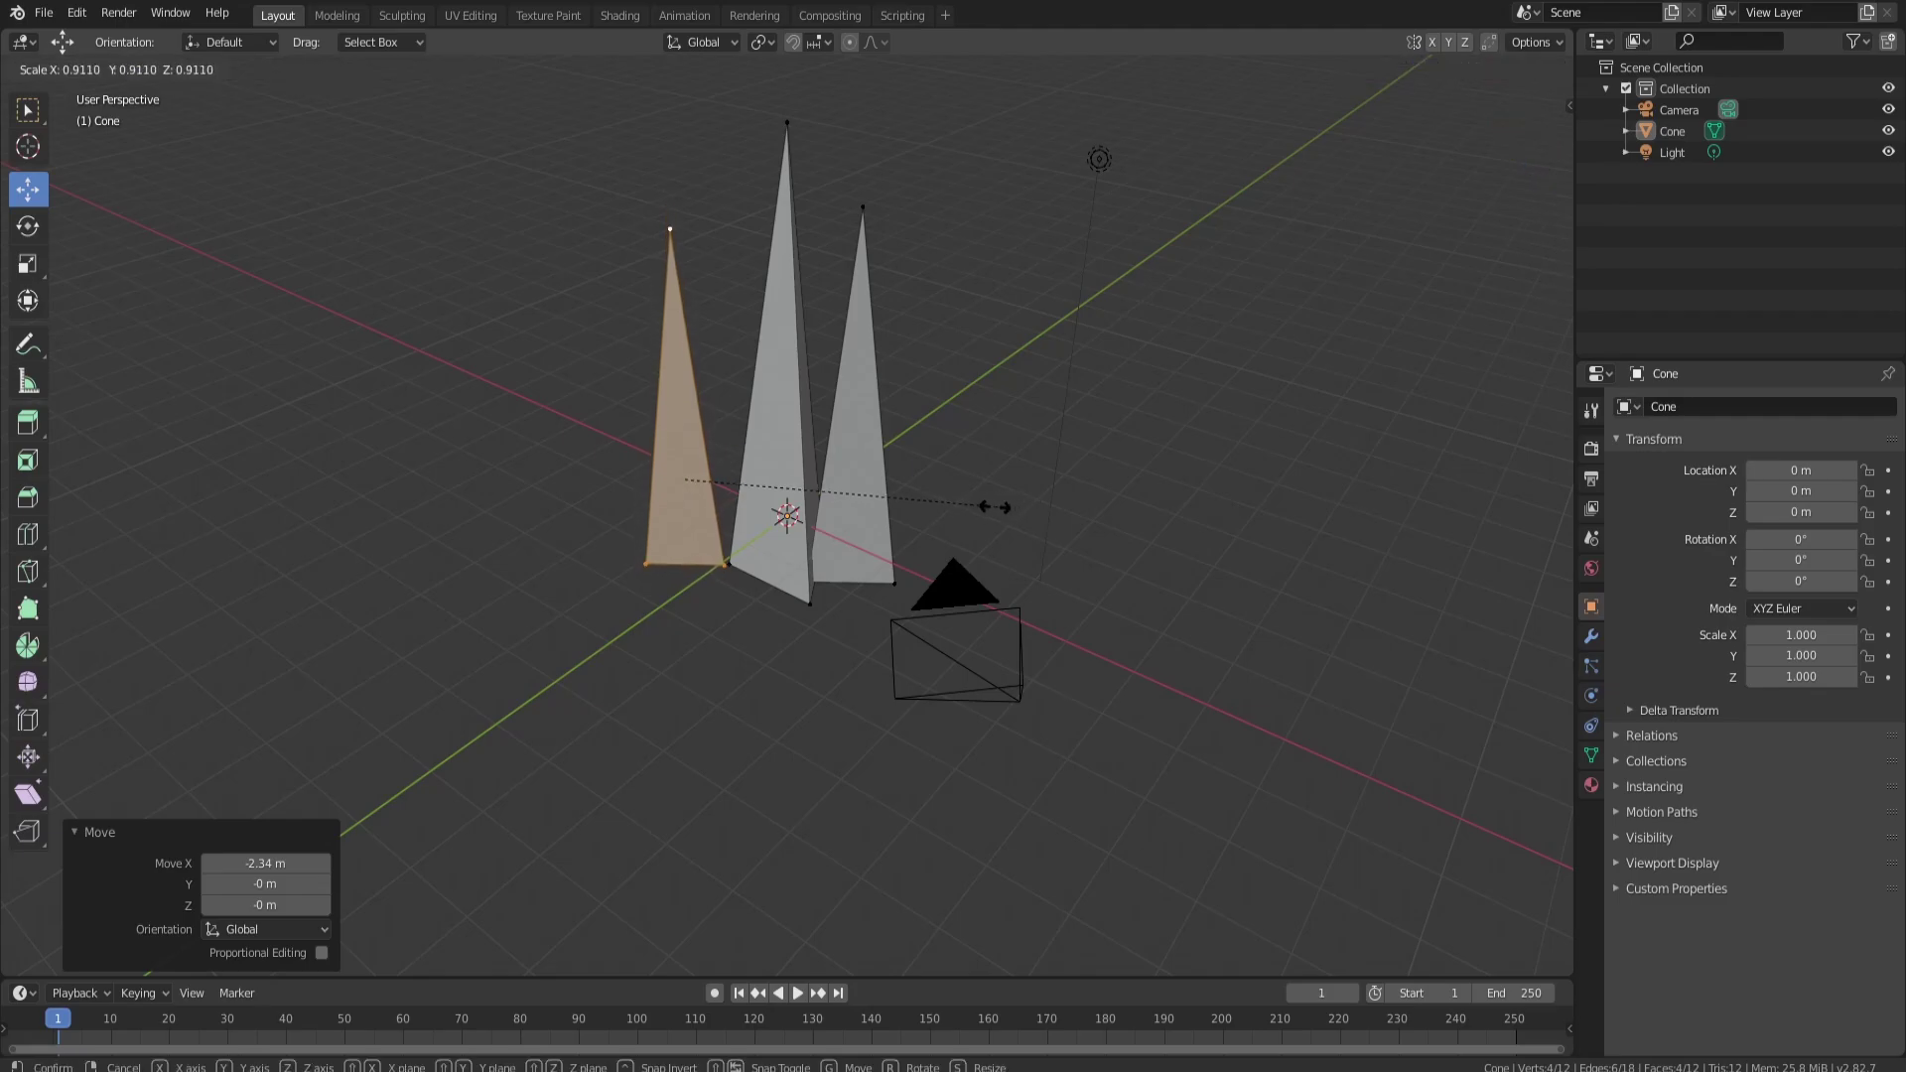
{"action": "left_click", "coordinate": [741, 479]}
{"action": "left_click_drag", "start_coordinate": [745, 507], "coordinate": [892, 559]}
Rotate the third spike 36.1° about Z and lower it until its base is level with the others
{"action": "key", "text": "KP_7"}
{"action": "key", "text": "r"}
{"action": "left_click", "coordinate": [910, 543]}
{"action": "key", "text": "KP_1"}
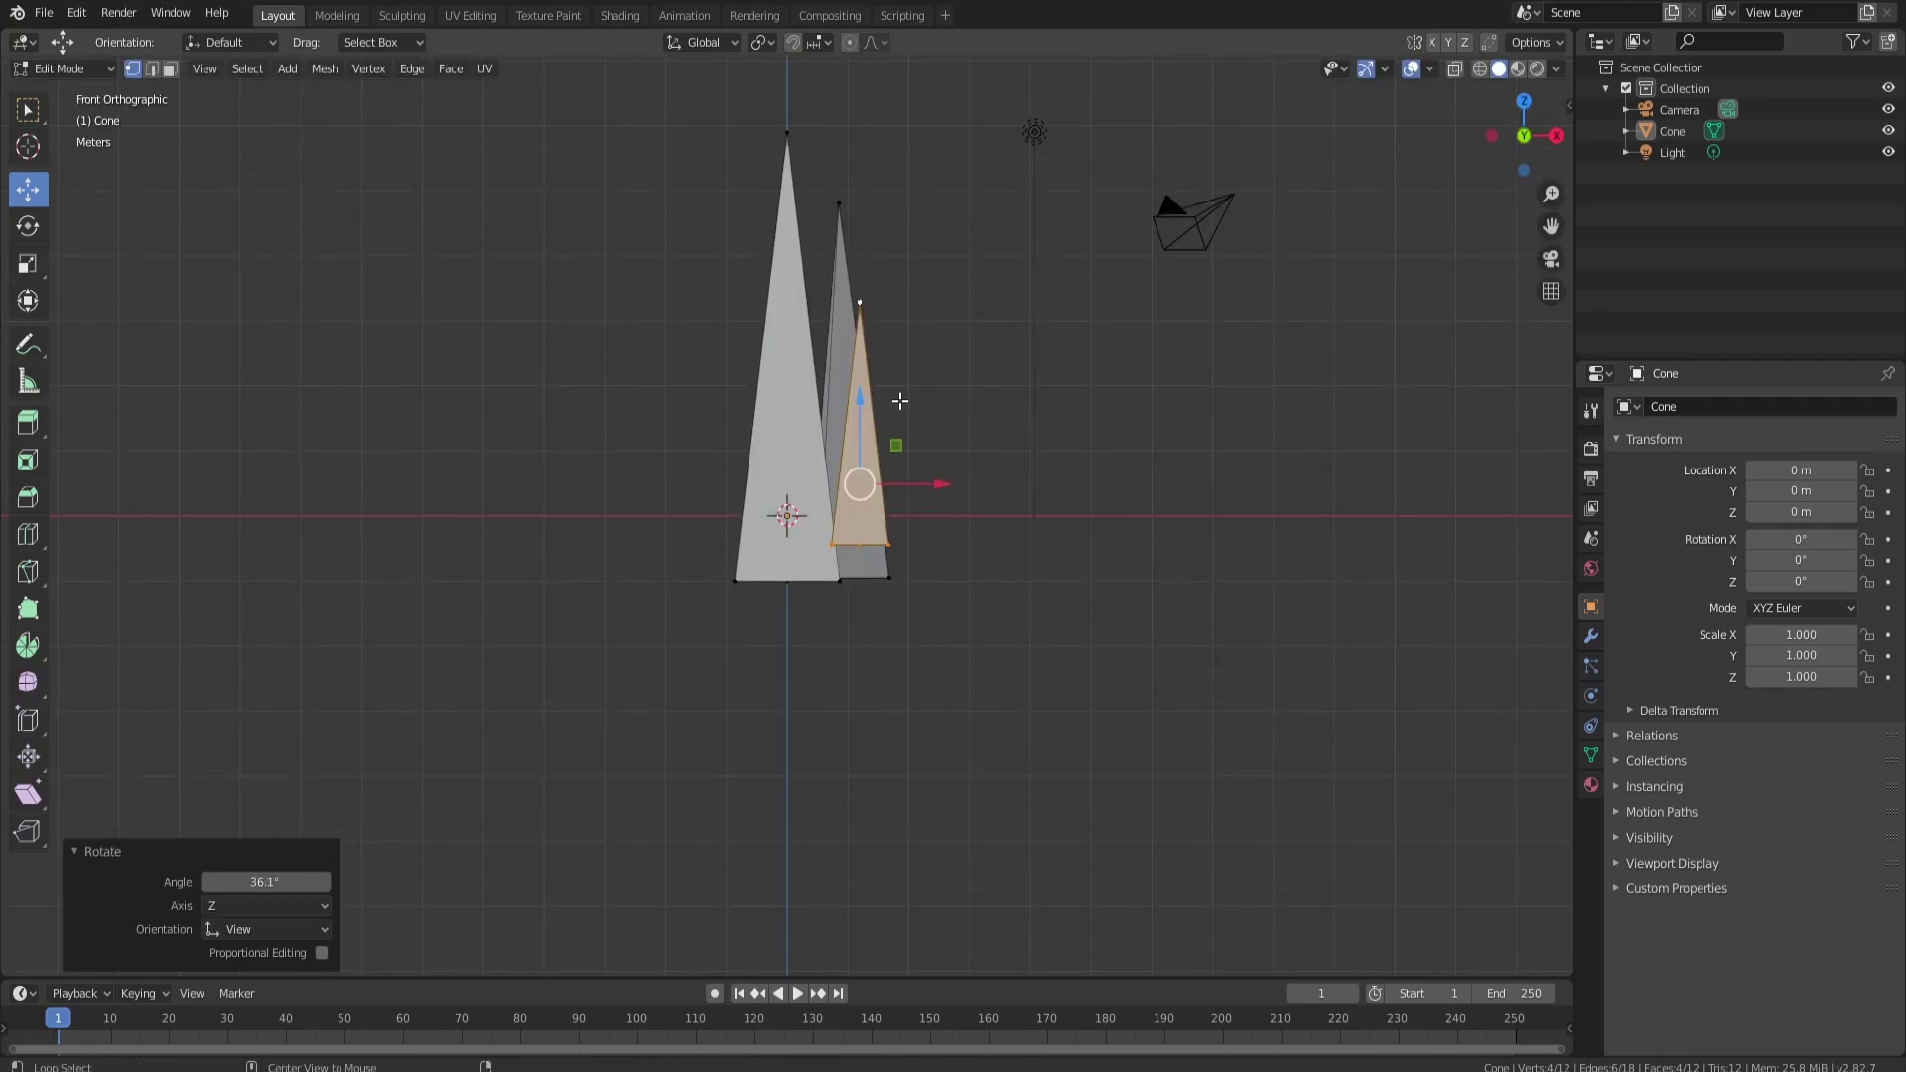
{"action": "key", "text": "g"}
{"action": "key", "text": "z"}
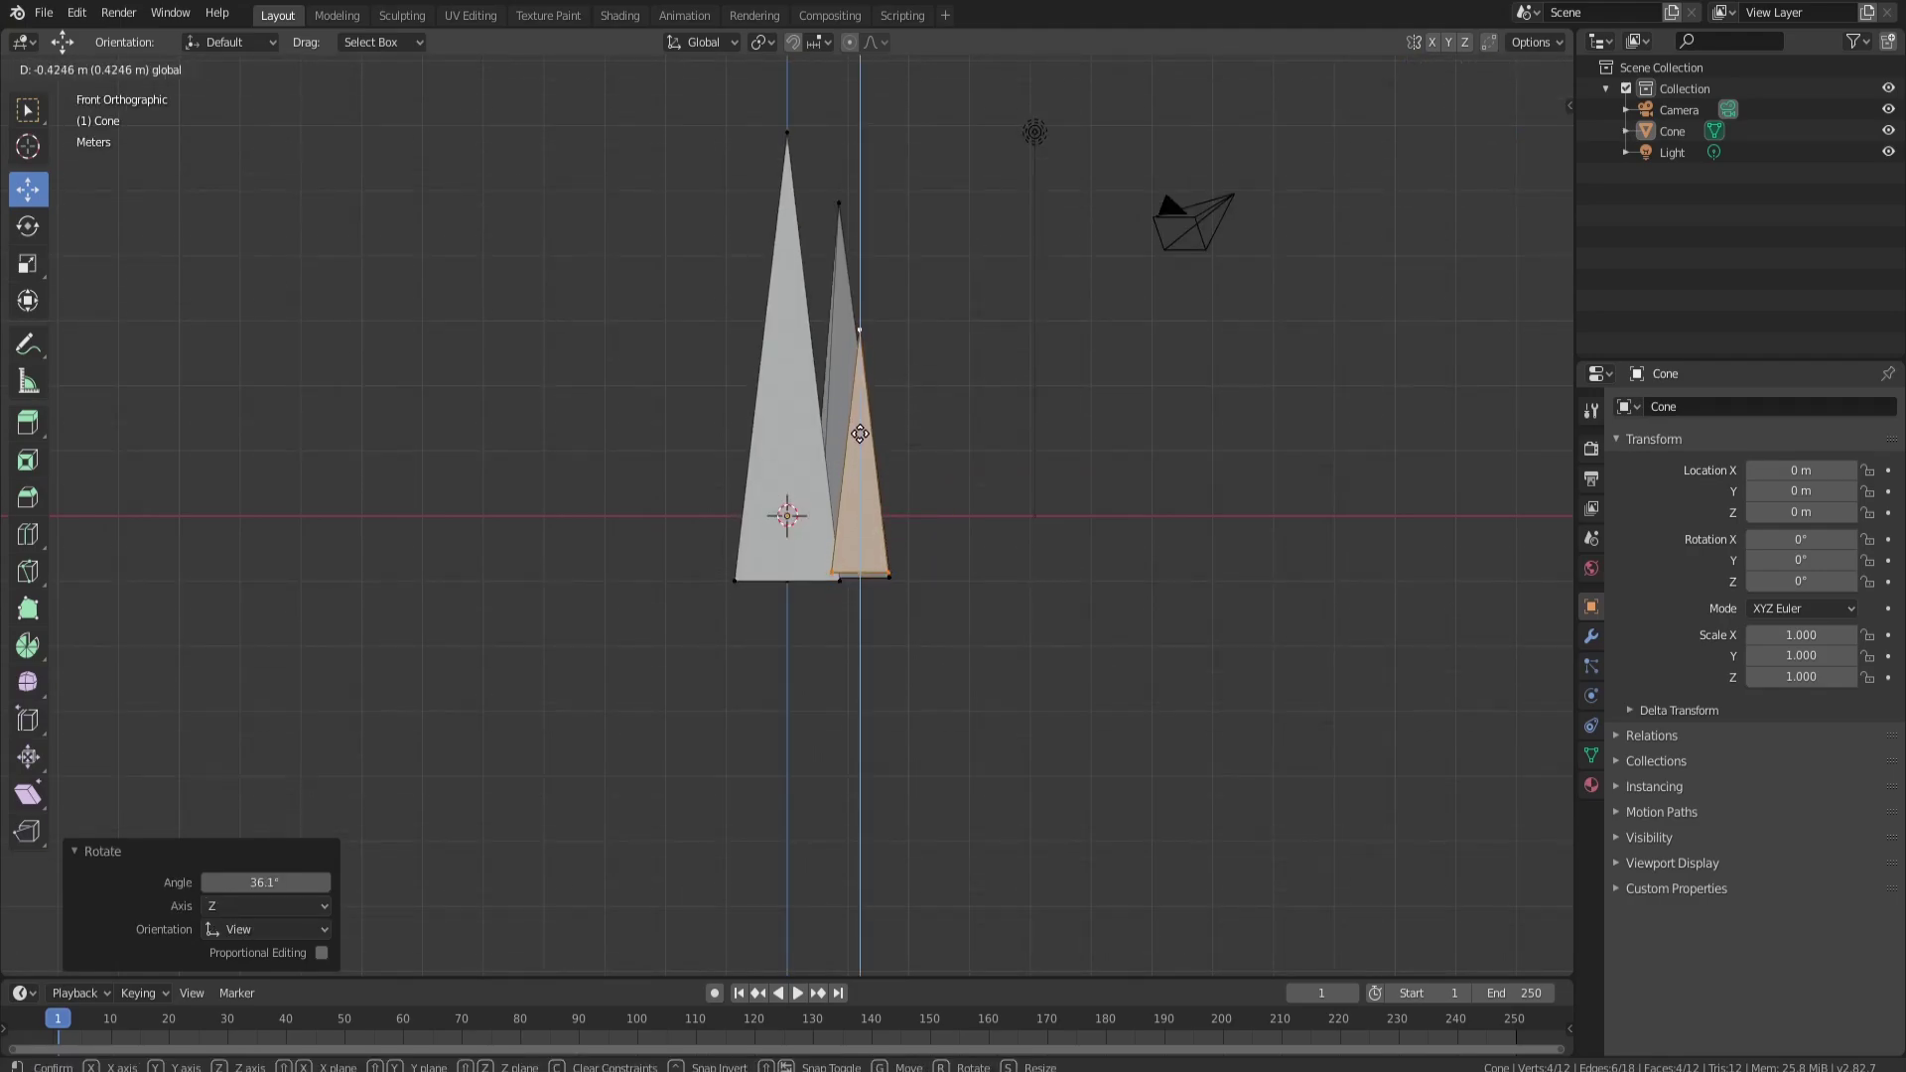
{"action": "left_click", "coordinate": [860, 439]}
Move the whole third spike against the main spike's front corner and rotate it 7.8° about Z
{"action": "middle_click_drag", "start_coordinate": [912, 381], "coordinate": [923, 547]}
{"action": "key", "text": "g"}
{"action": "left_click", "coordinate": [906, 543]}
{"action": "left_click", "coordinate": [887, 579]}
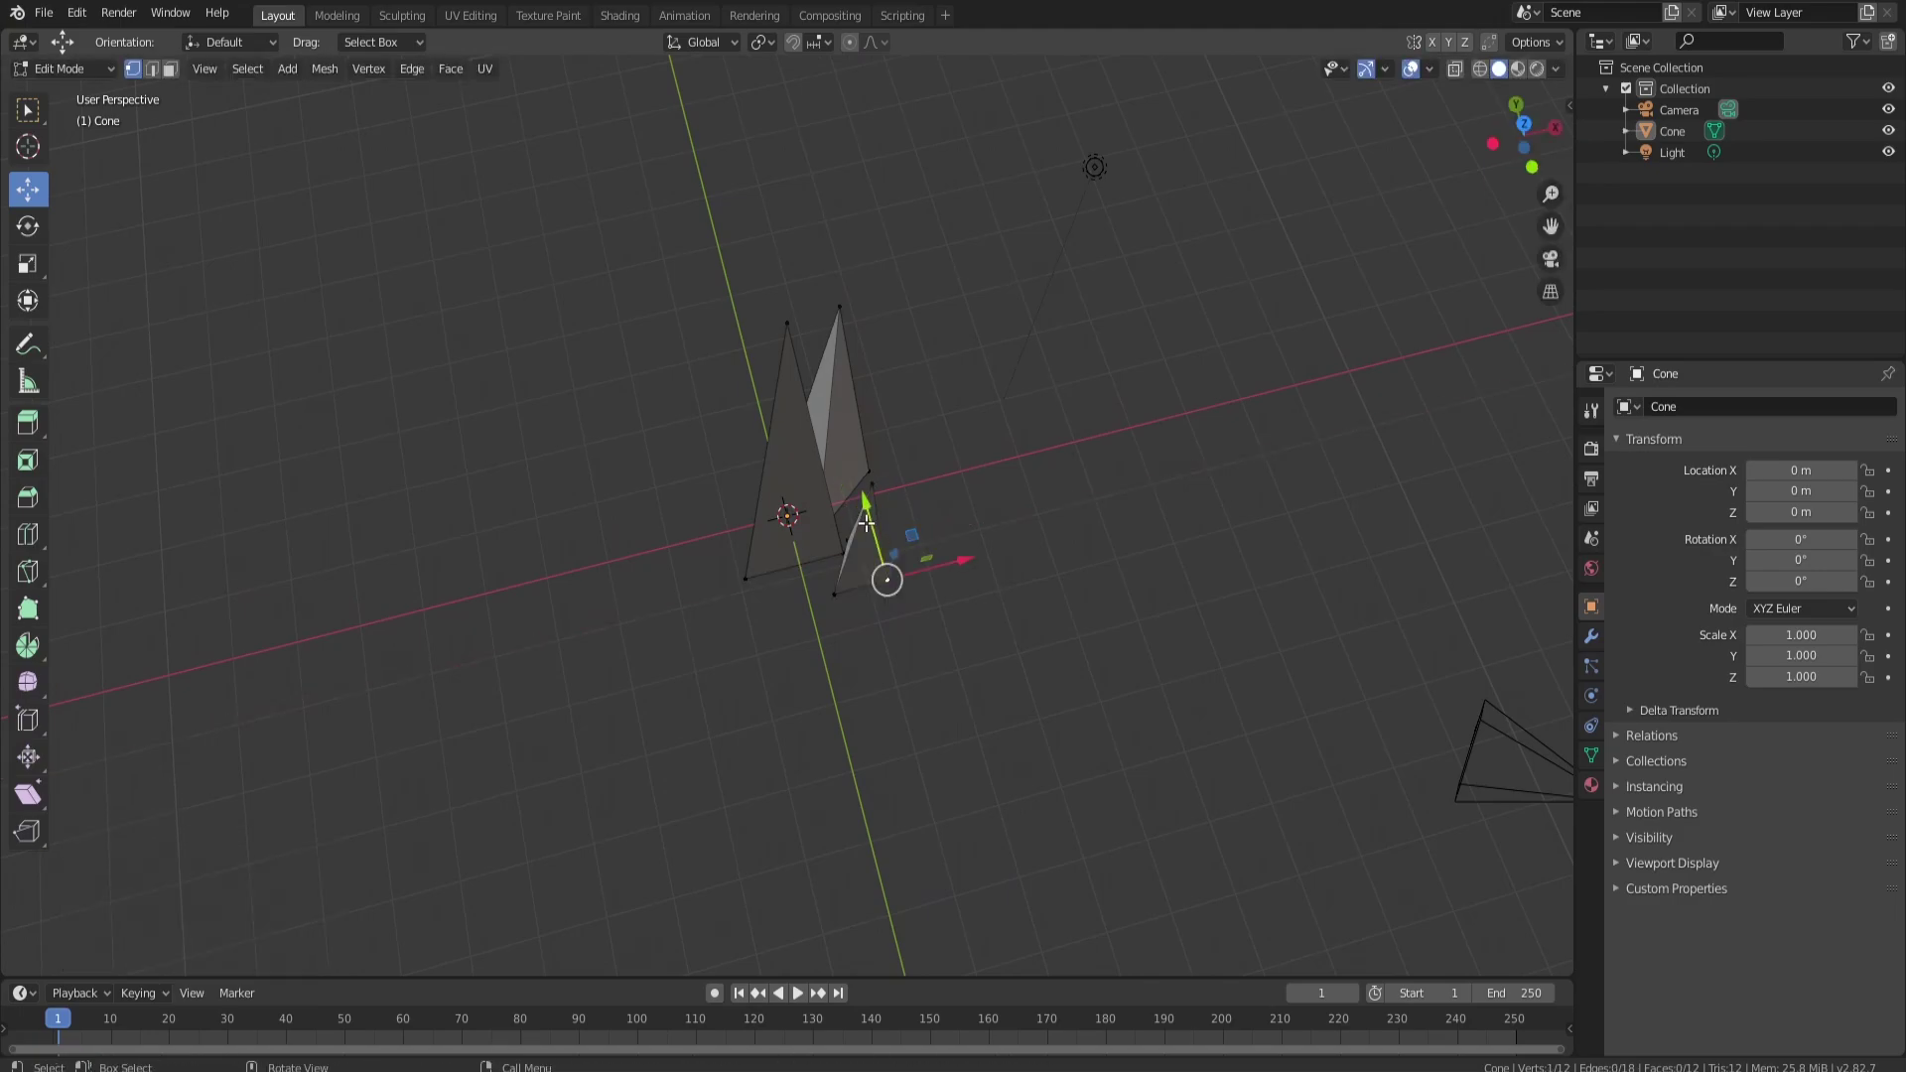
{"action": "key", "text": "l"}
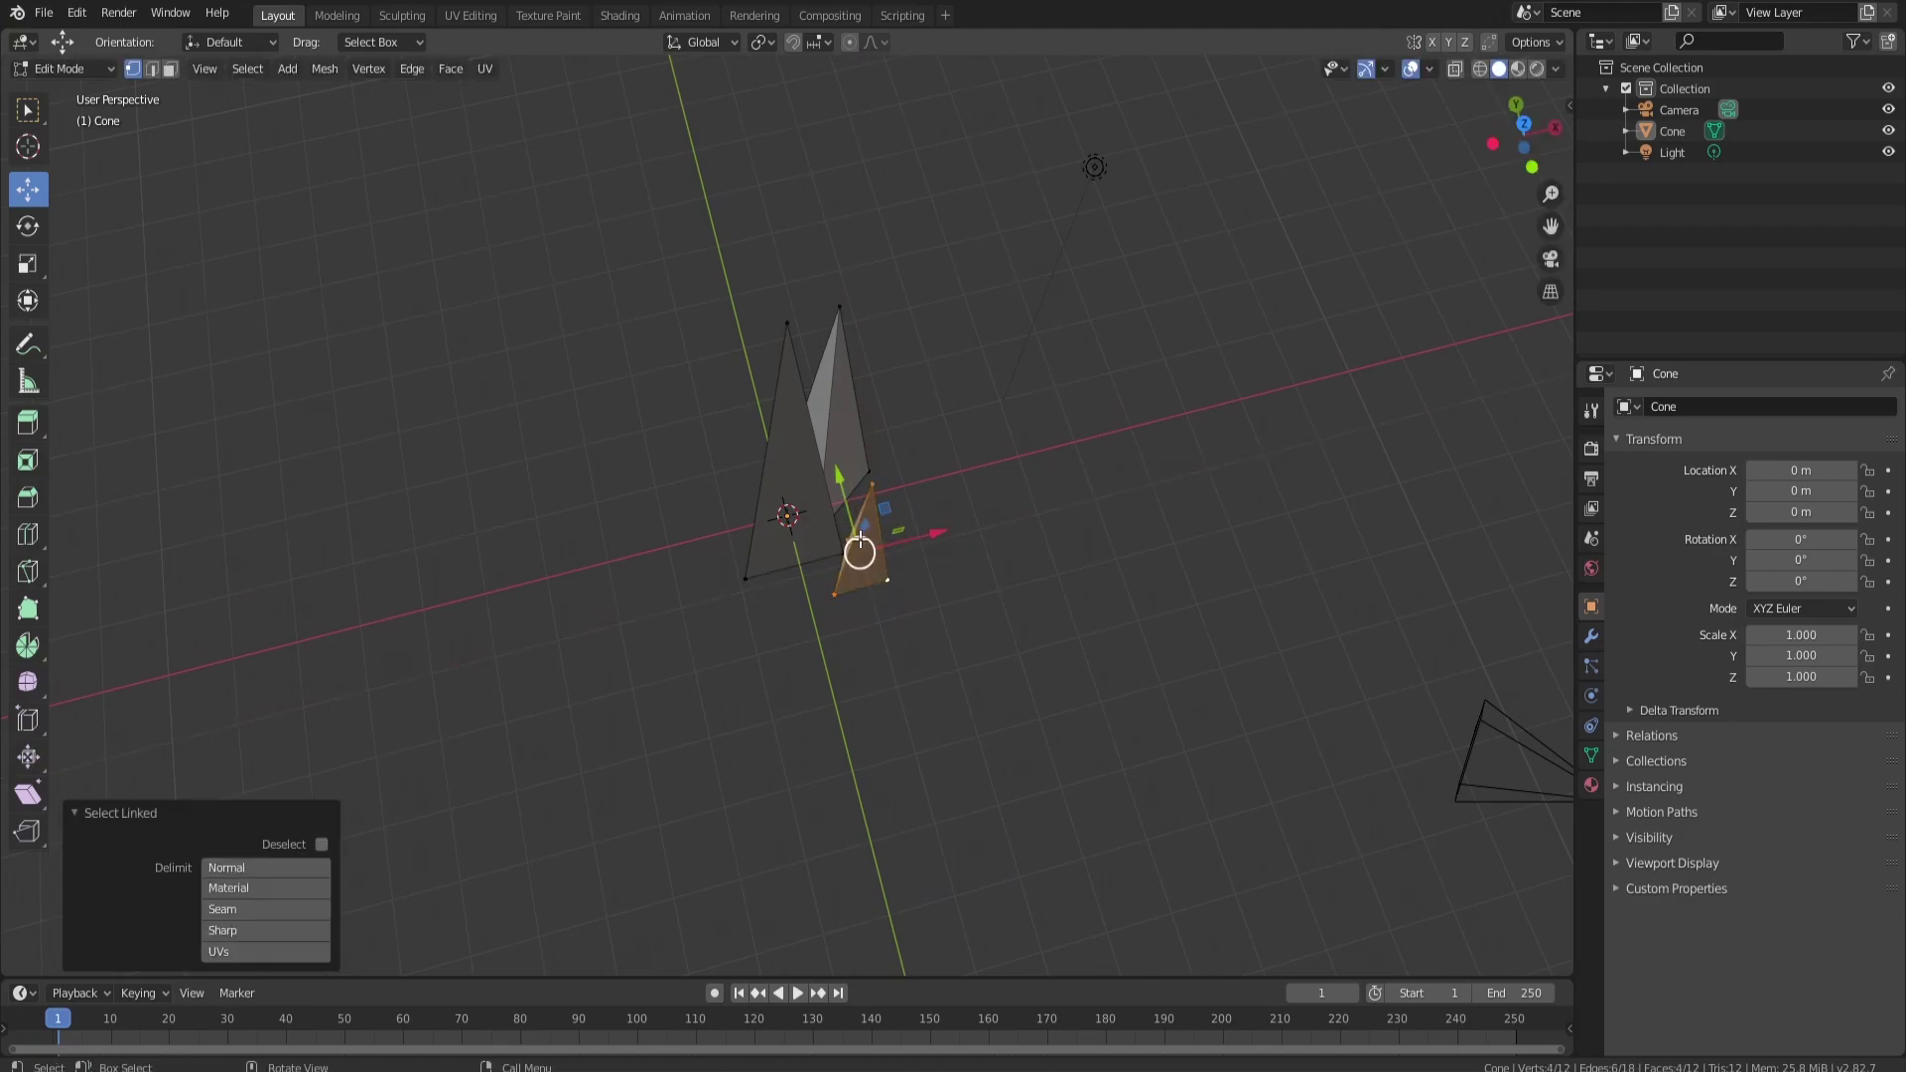
{"action": "left_click_drag", "start_coordinate": [847, 514], "coordinate": [836, 492]}
{"action": "middle_click_drag", "start_coordinate": [938, 510], "coordinate": [1070, 390]}
{"action": "key", "text": "KP_7"}
{"action": "key", "text": "r"}
{"action": "left_click", "coordinate": [876, 559]}
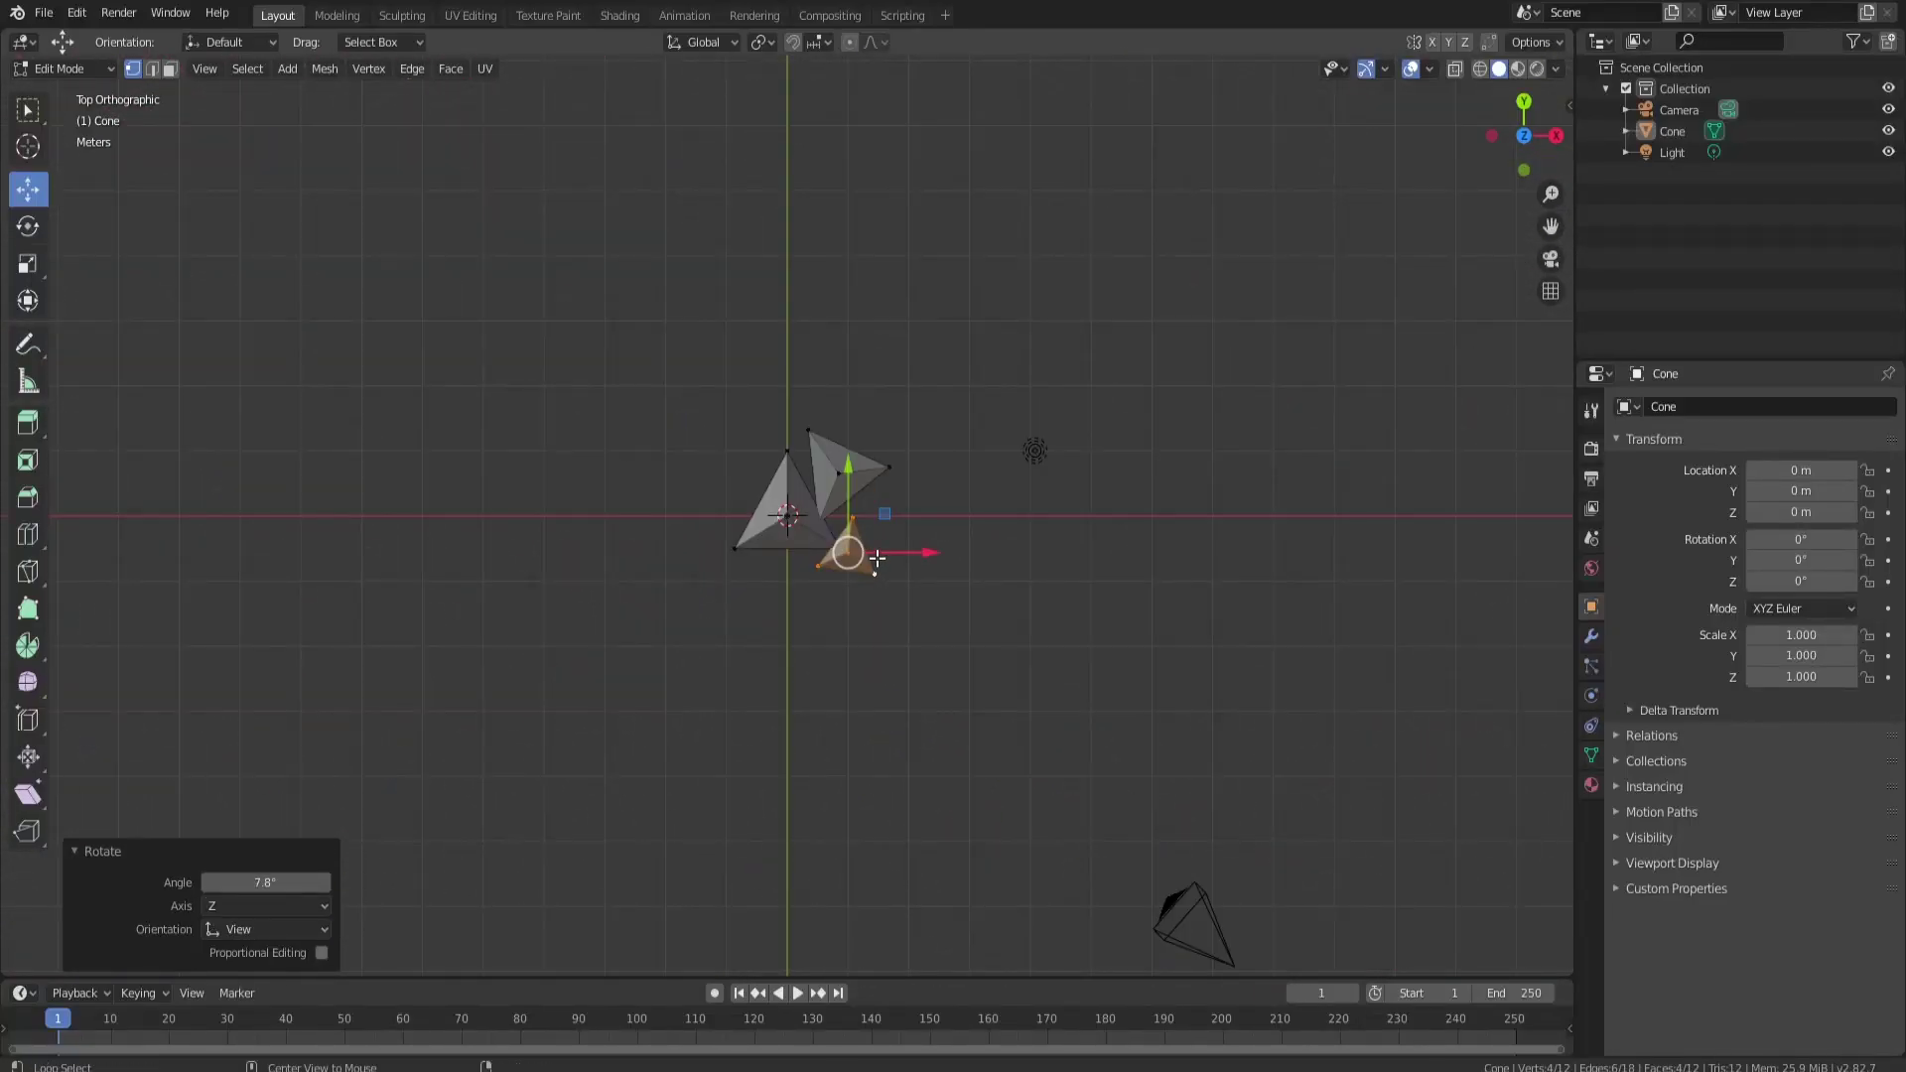
Duplicate the third spike and move the copy behind the main spike on the -X side
{"action": "key", "text": "KP_1"}
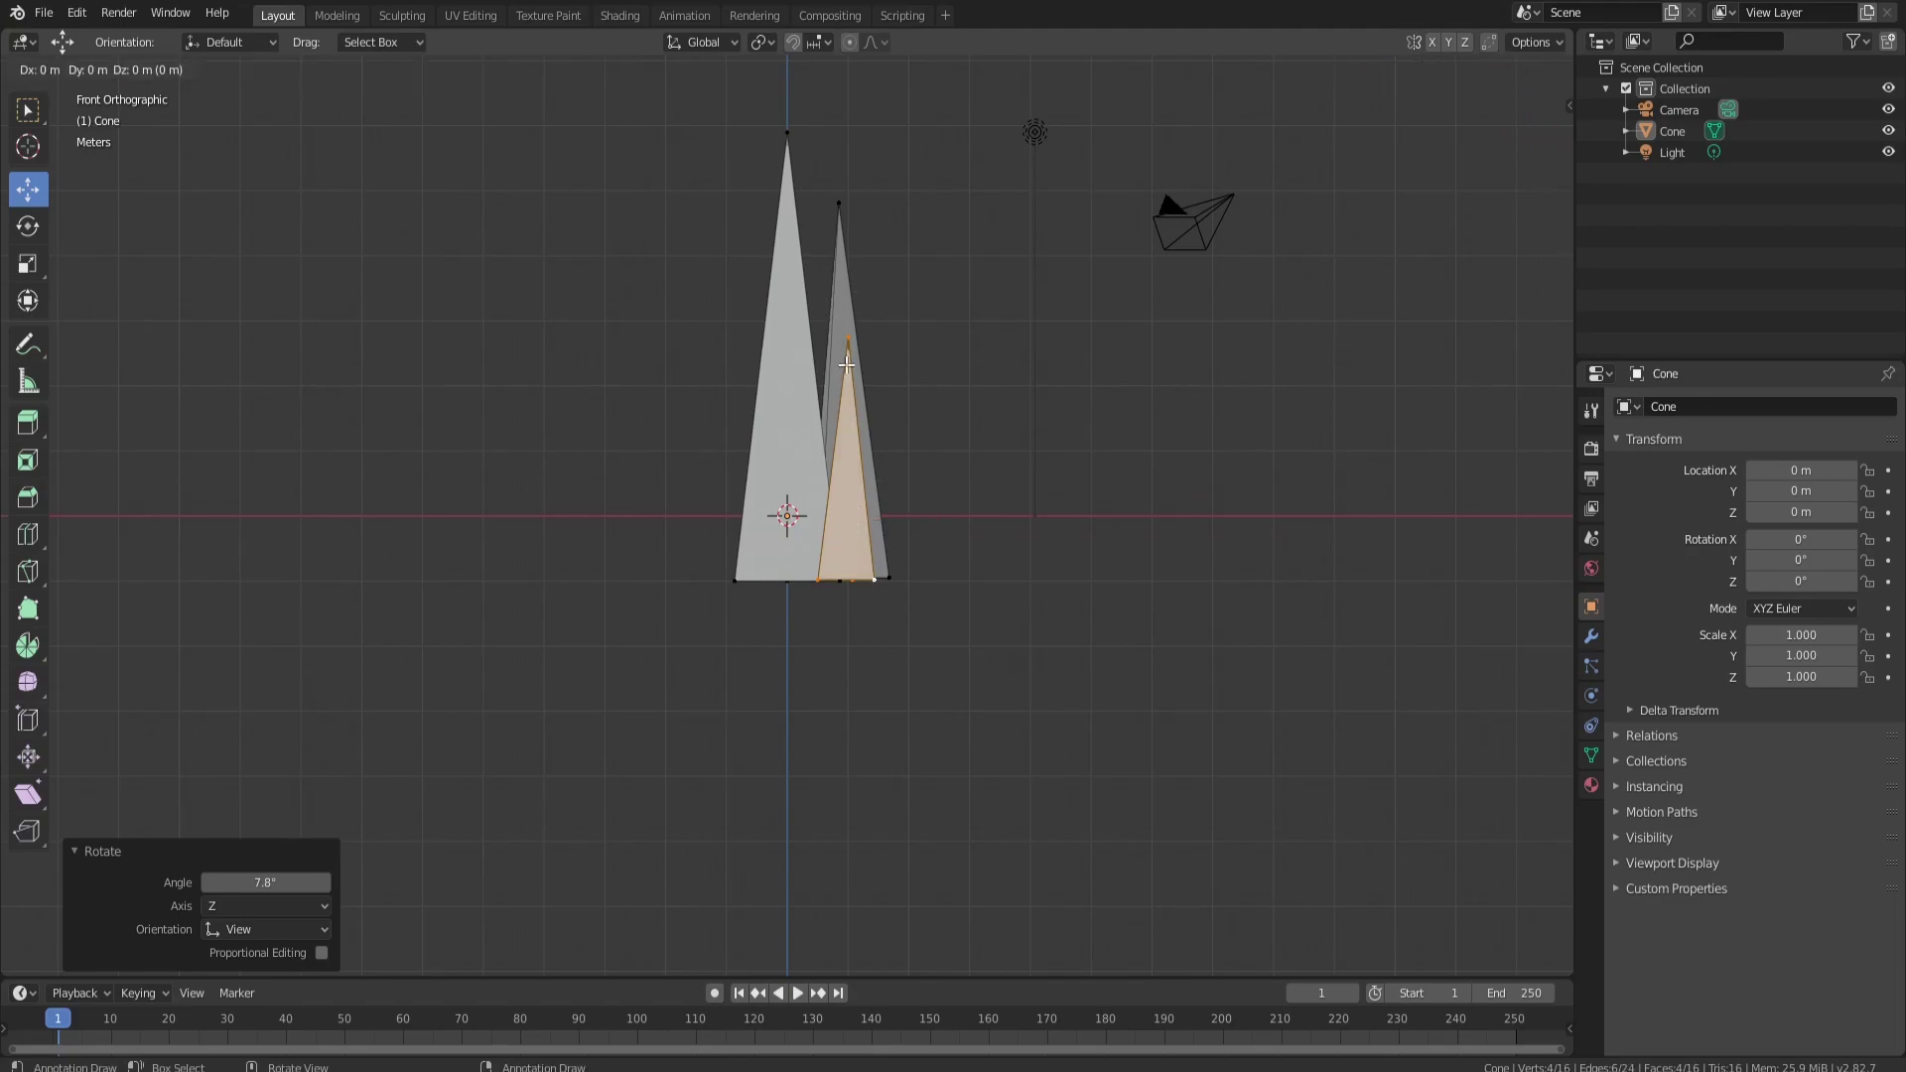
{"action": "key", "text": "shift+d"}
{"action": "key", "text": "Escape"}
{"action": "left_click_drag", "start_coordinate": [913, 524], "coordinate": [786, 524]}
{"action": "middle_click_drag", "start_coordinate": [786, 524], "coordinate": [834, 619]}
{"action": "left_click_drag", "start_coordinate": [754, 576], "coordinate": [685, 558]}
{"action": "middle_click_drag", "start_coordinate": [685, 558], "coordinate": [688, 551]}
{"action": "mouse_move", "coordinate": [719, 481]}
{"action": "left_mouse_down"}
{"action": "mouse_move", "coordinate": [737, 518]}
{"action": "mouse_move", "coordinate": [731, 459]}
{"action": "left_mouse_up"}
Rotate the fourth spike around its vertical axis and move it against the back corner of the main spike
{"action": "mouse_move", "coordinate": [813, 485]}
{"action": "middle_mouse_down"}
{"action": "mouse_move", "coordinate": [787, 455]}
{"action": "mouse_move", "coordinate": [786, 392]}
{"action": "mouse_move", "coordinate": [792, 467]}
{"action": "middle_mouse_up"}
{"action": "key", "text": "KP_7"}
{"action": "key", "text": "r"}
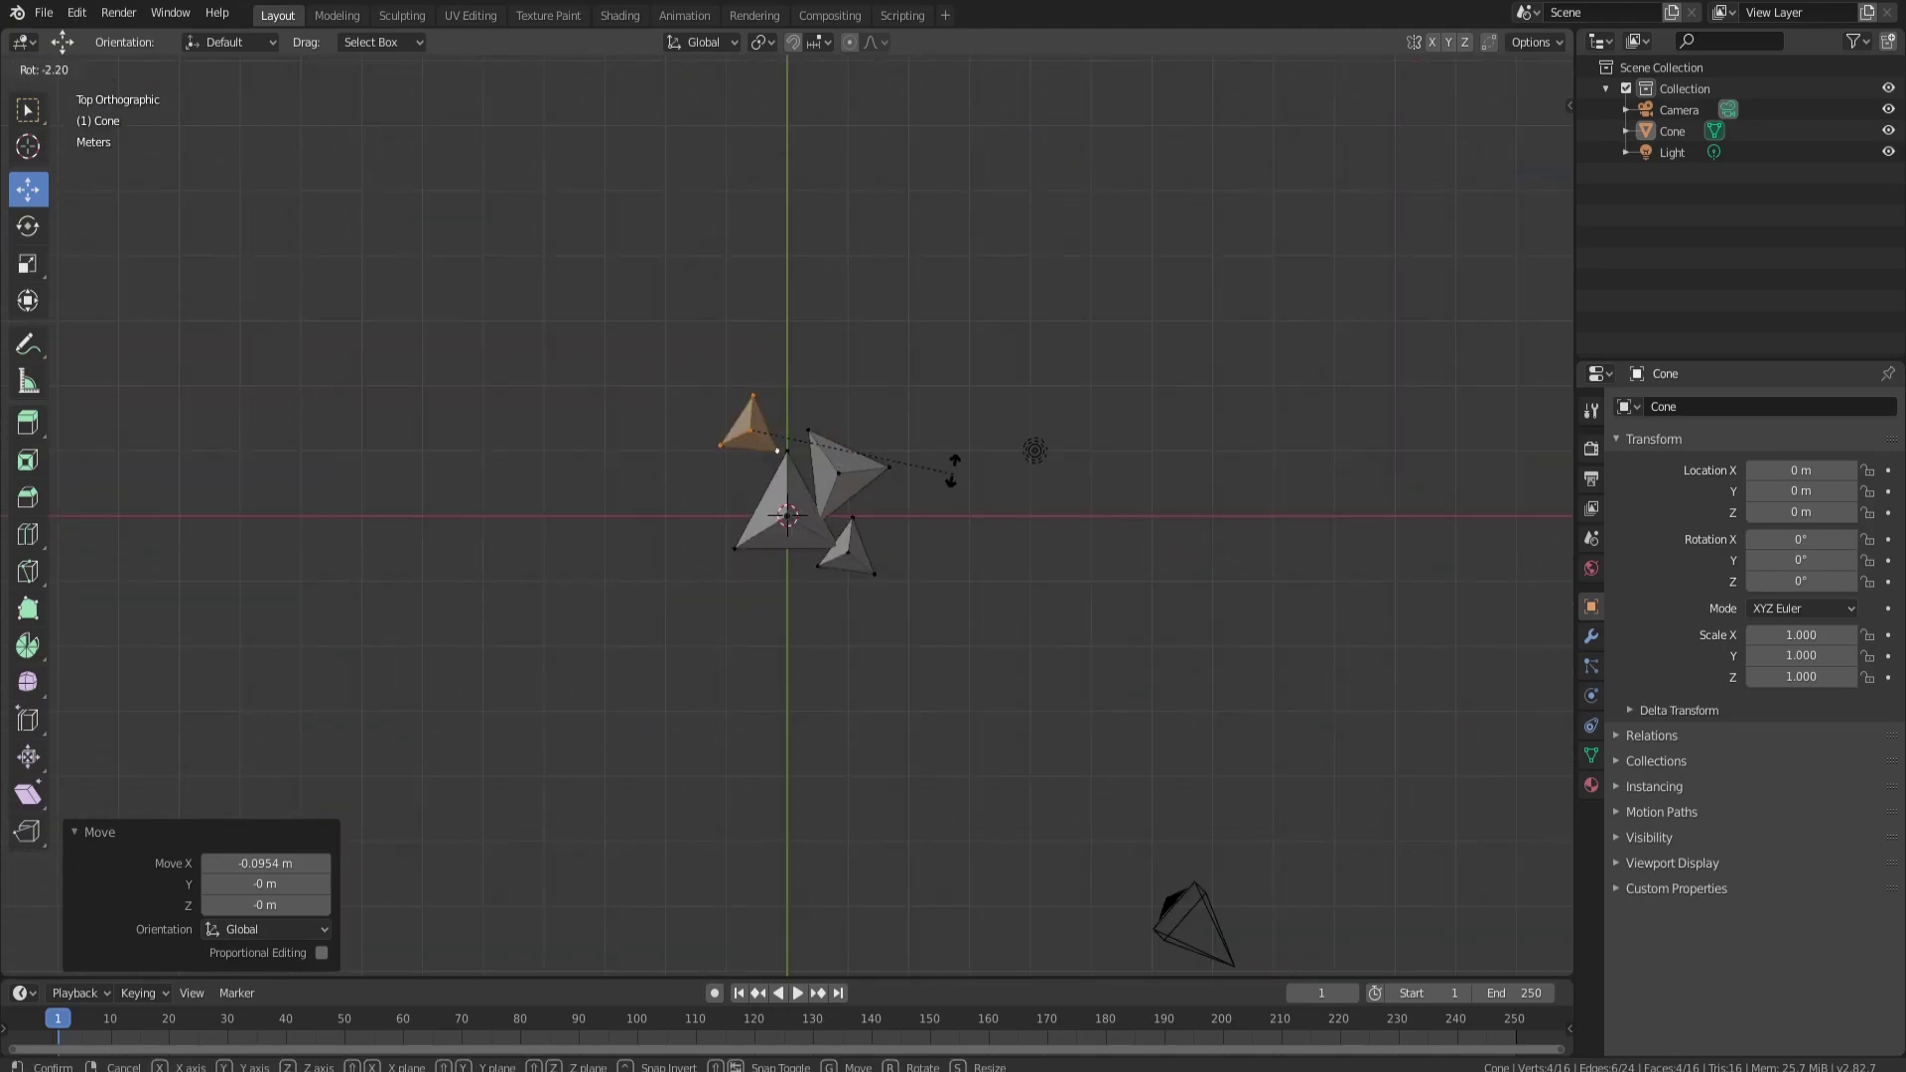
{"action": "left_click", "coordinate": [919, 363]}
{"action": "left_click_drag", "start_coordinate": [740, 375], "coordinate": [814, 454]}
Duplicate the second-tallest spike and scale the copy to 0.913, then down once more to about 0.87
{"action": "middle_click_drag", "start_coordinate": [834, 471], "coordinate": [850, 319]}
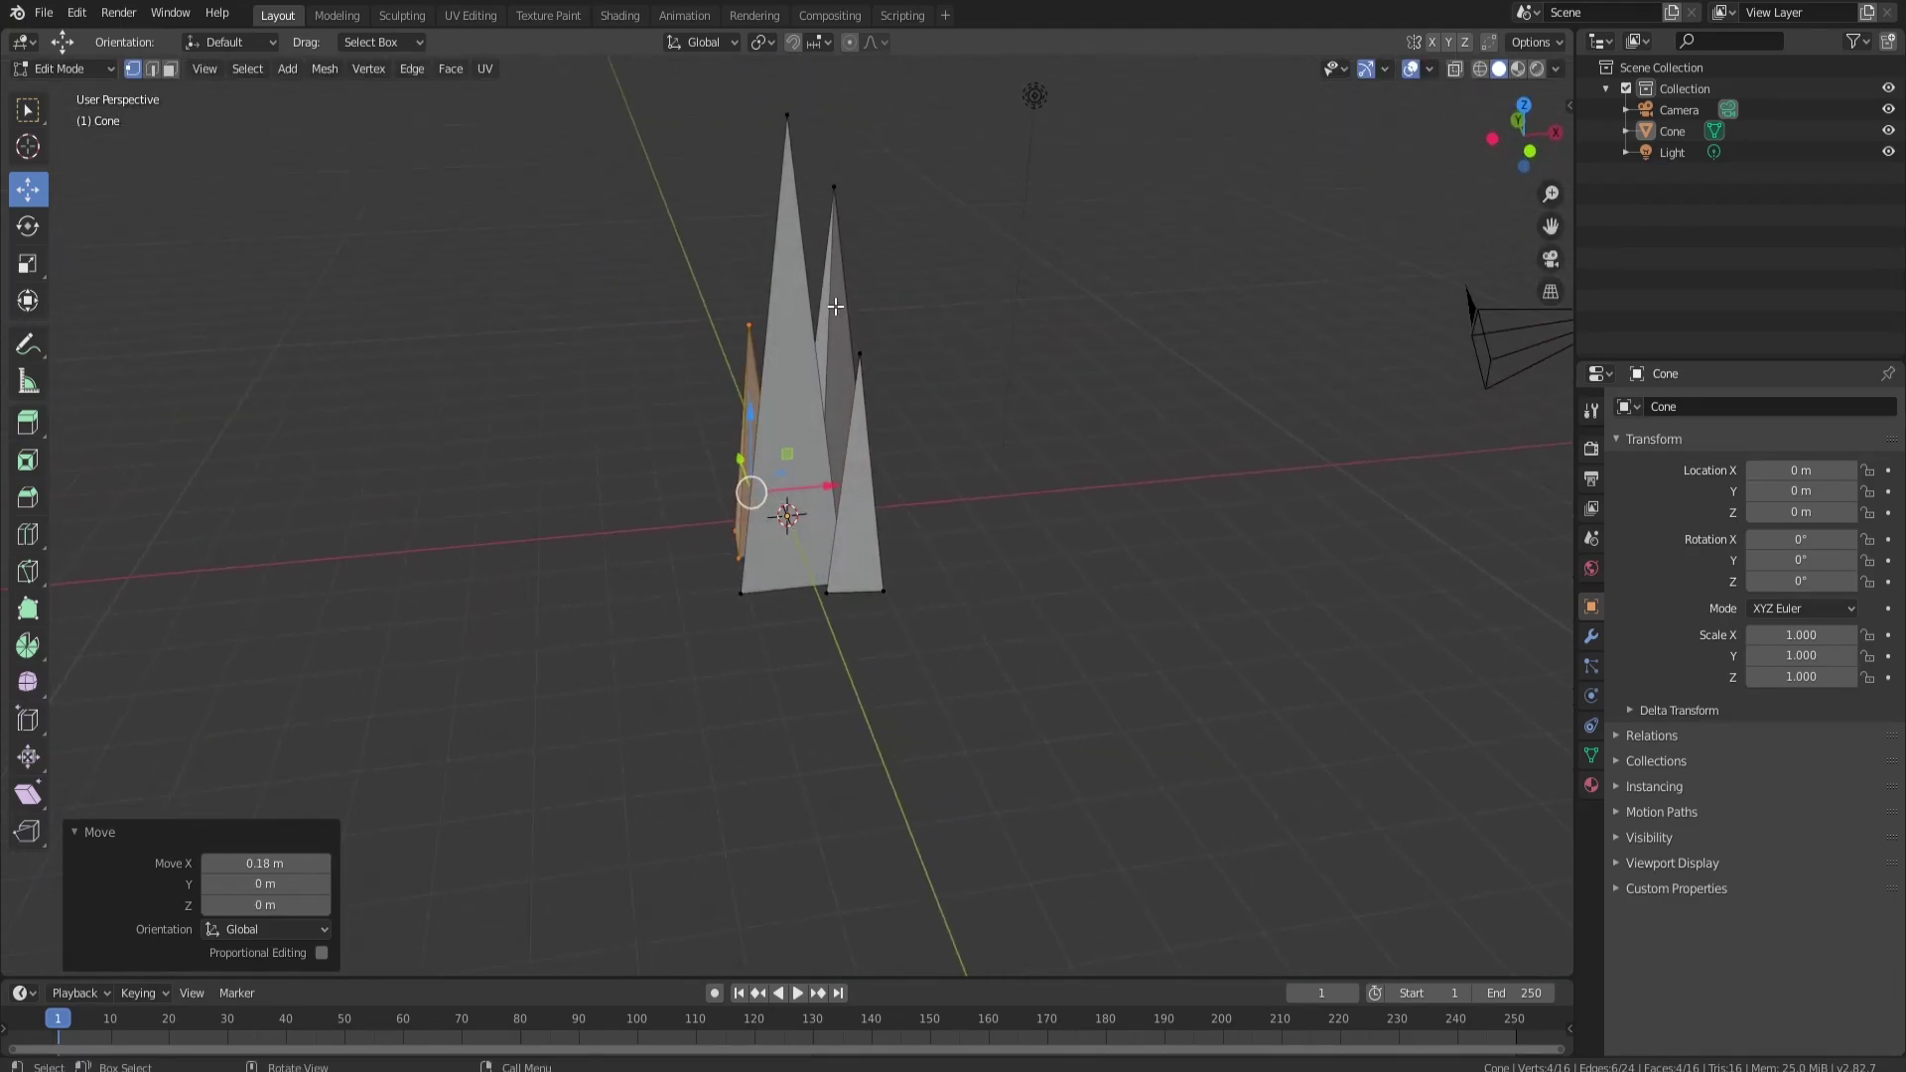
{"action": "left_click", "coordinate": [858, 350]}
{"action": "key", "text": "l"}
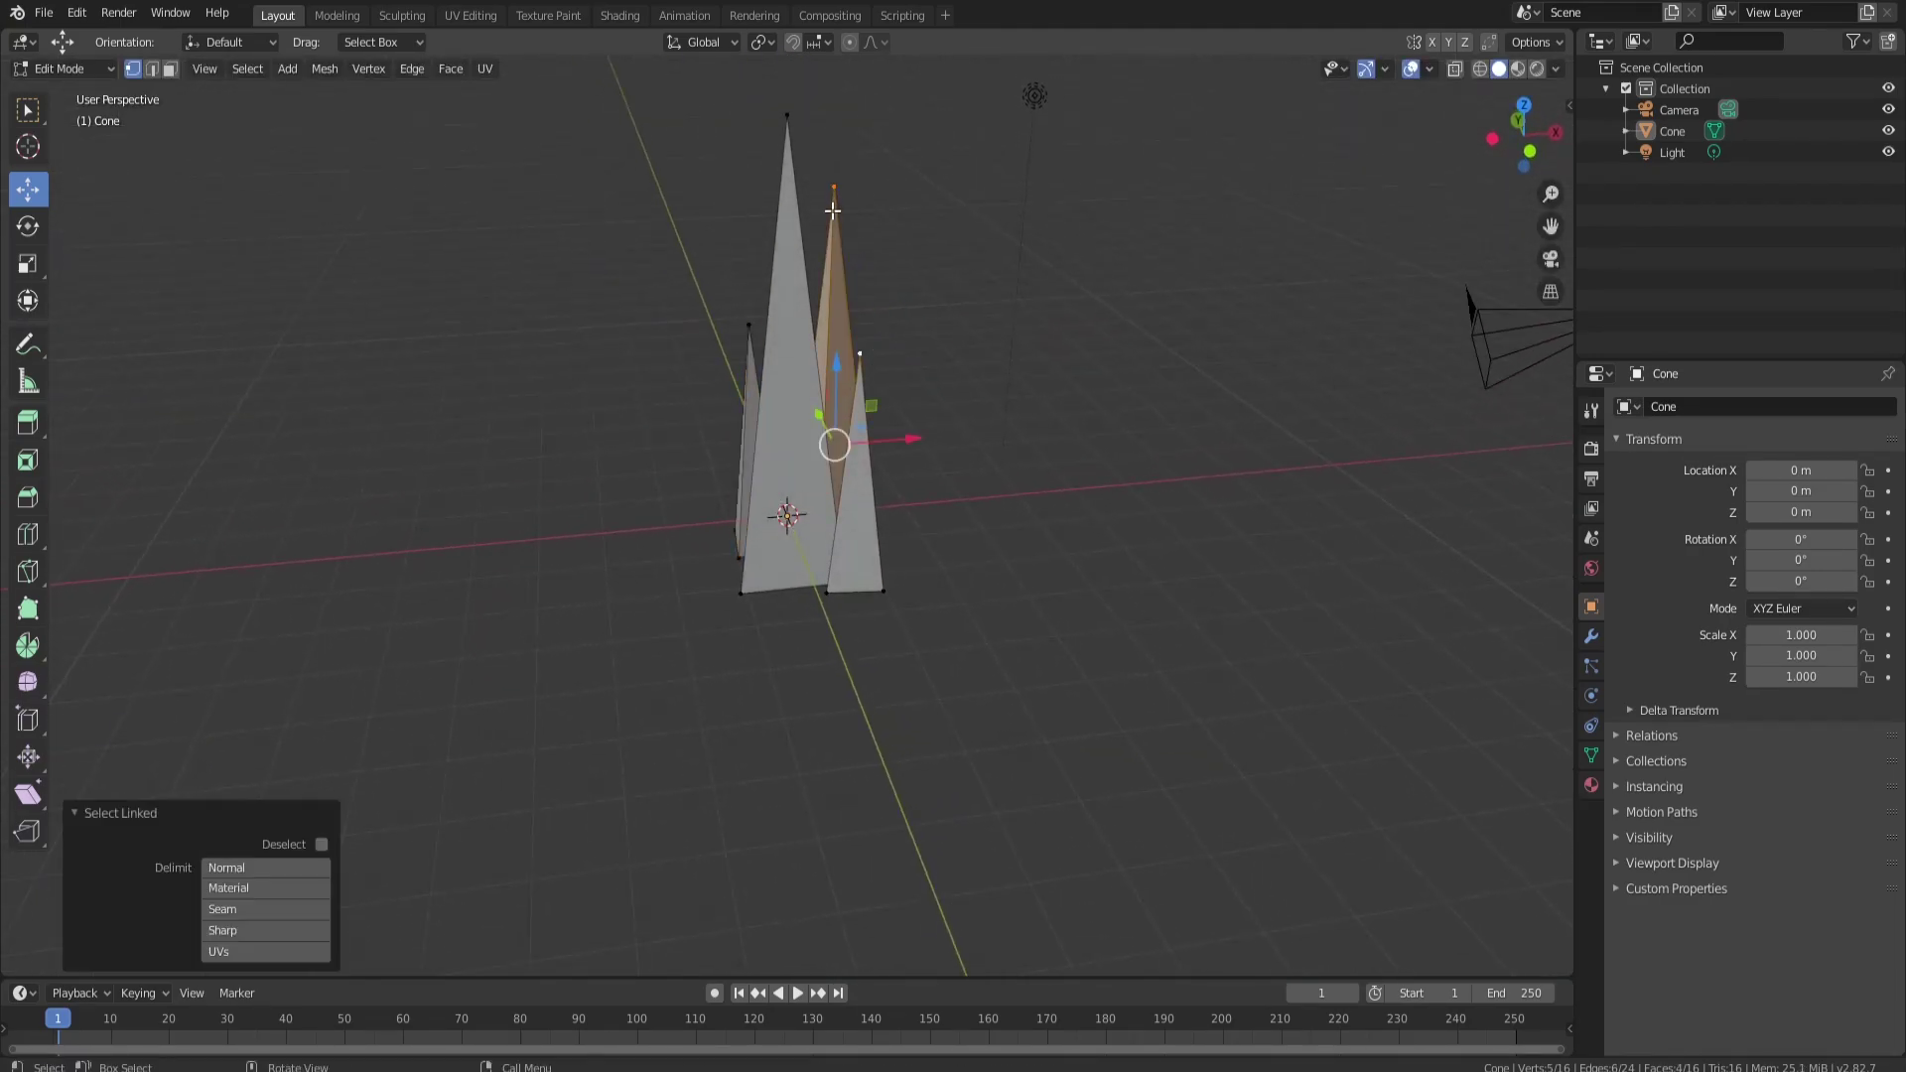
{"action": "key", "text": "shift+d"}
{"action": "key", "text": "s"}
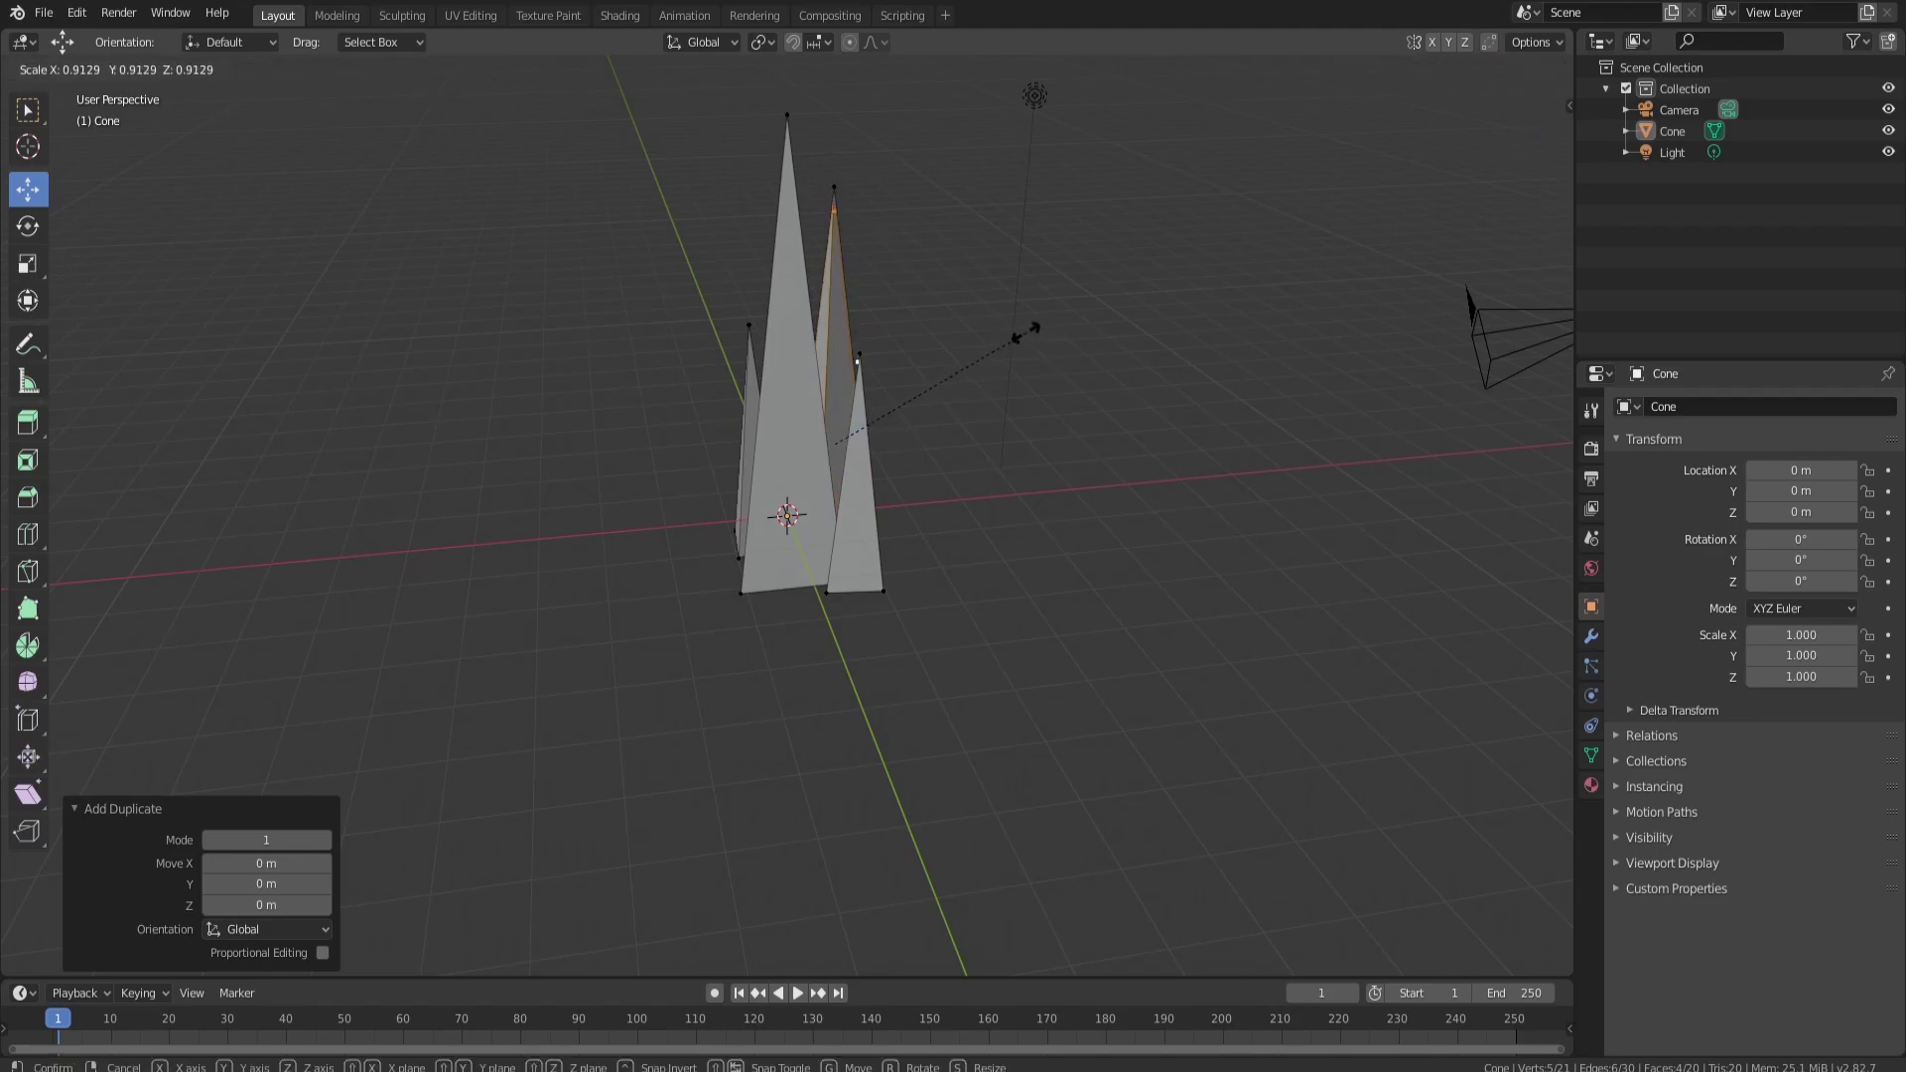
{"action": "left_click", "coordinate": [1025, 331]}
{"action": "key", "text": "s"}
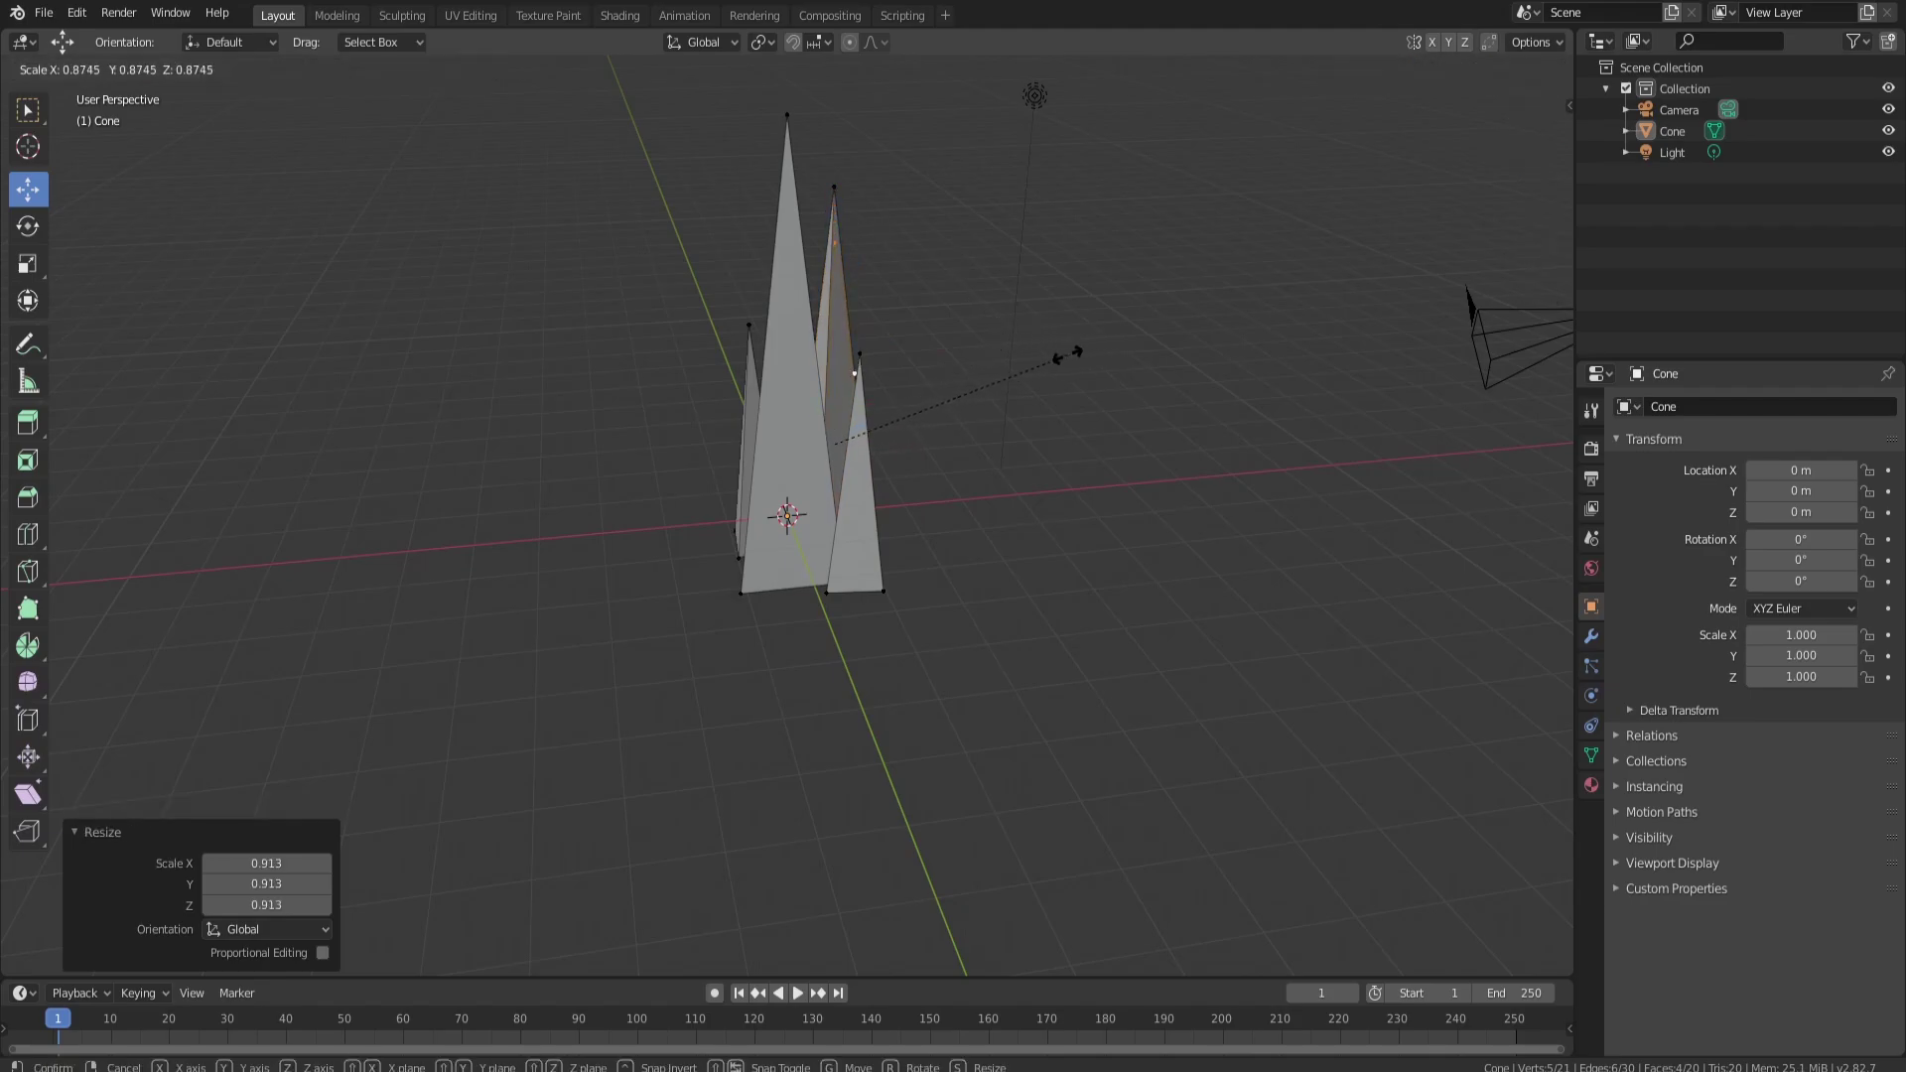
{"action": "left_click", "coordinate": [1069, 356]}
Move the new fifth spike to the -X side of the main spike, lowering it to base level
{"action": "left_click_drag", "start_coordinate": [880, 440], "coordinate": [706, 429]}
{"action": "middle_click_drag", "start_coordinate": [707, 429], "coordinate": [816, 370]}
{"action": "left_click_drag", "start_coordinate": [708, 399], "coordinate": [708, 403]}
{"action": "middle_click_drag", "start_coordinate": [851, 435], "coordinate": [673, 534]}
{"action": "left_click_drag", "start_coordinate": [686, 507], "coordinate": [729, 533]}
{"action": "middle_click_drag", "start_coordinate": [665, 484], "coordinate": [844, 497]}
Rotate the fifth spike around its vertical axis and fit it against the main spike's front -X corner with its base level
{"action": "key", "text": "KP_7"}
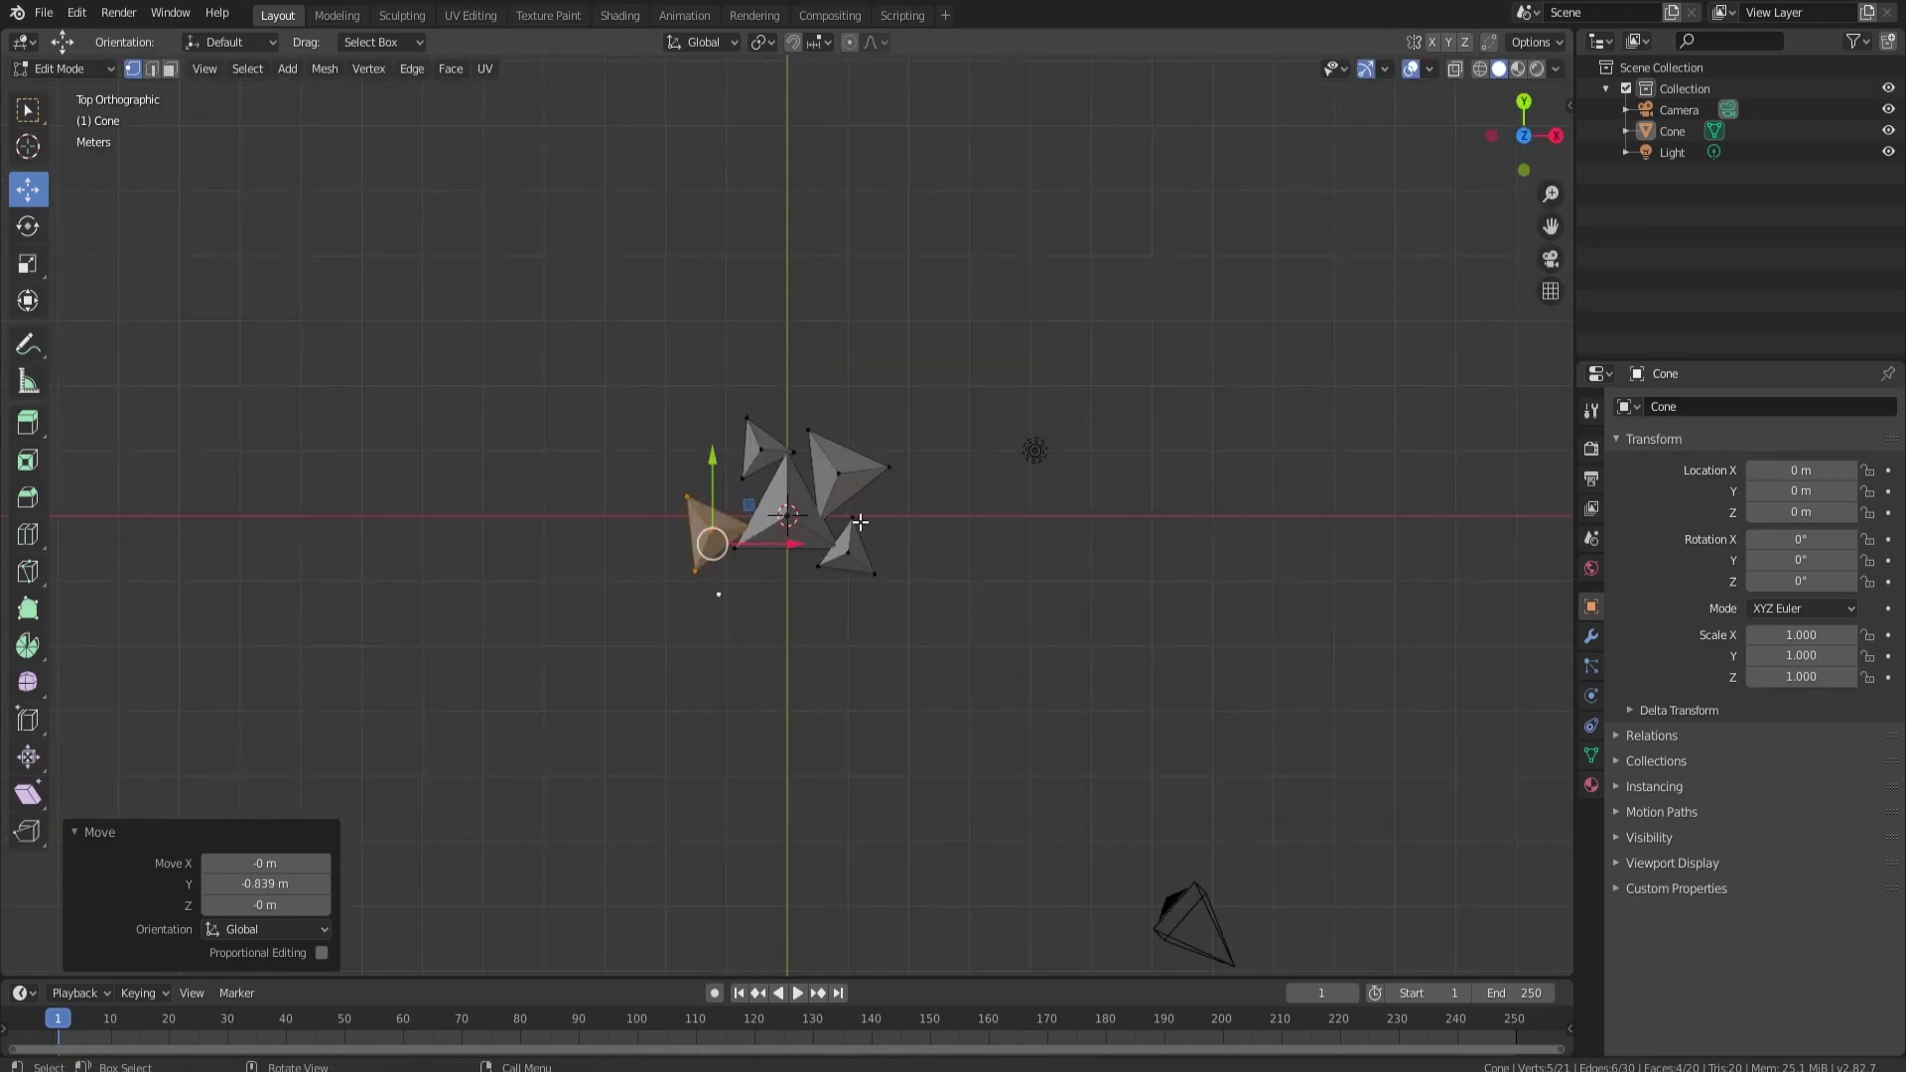
{"action": "key", "text": "r"}
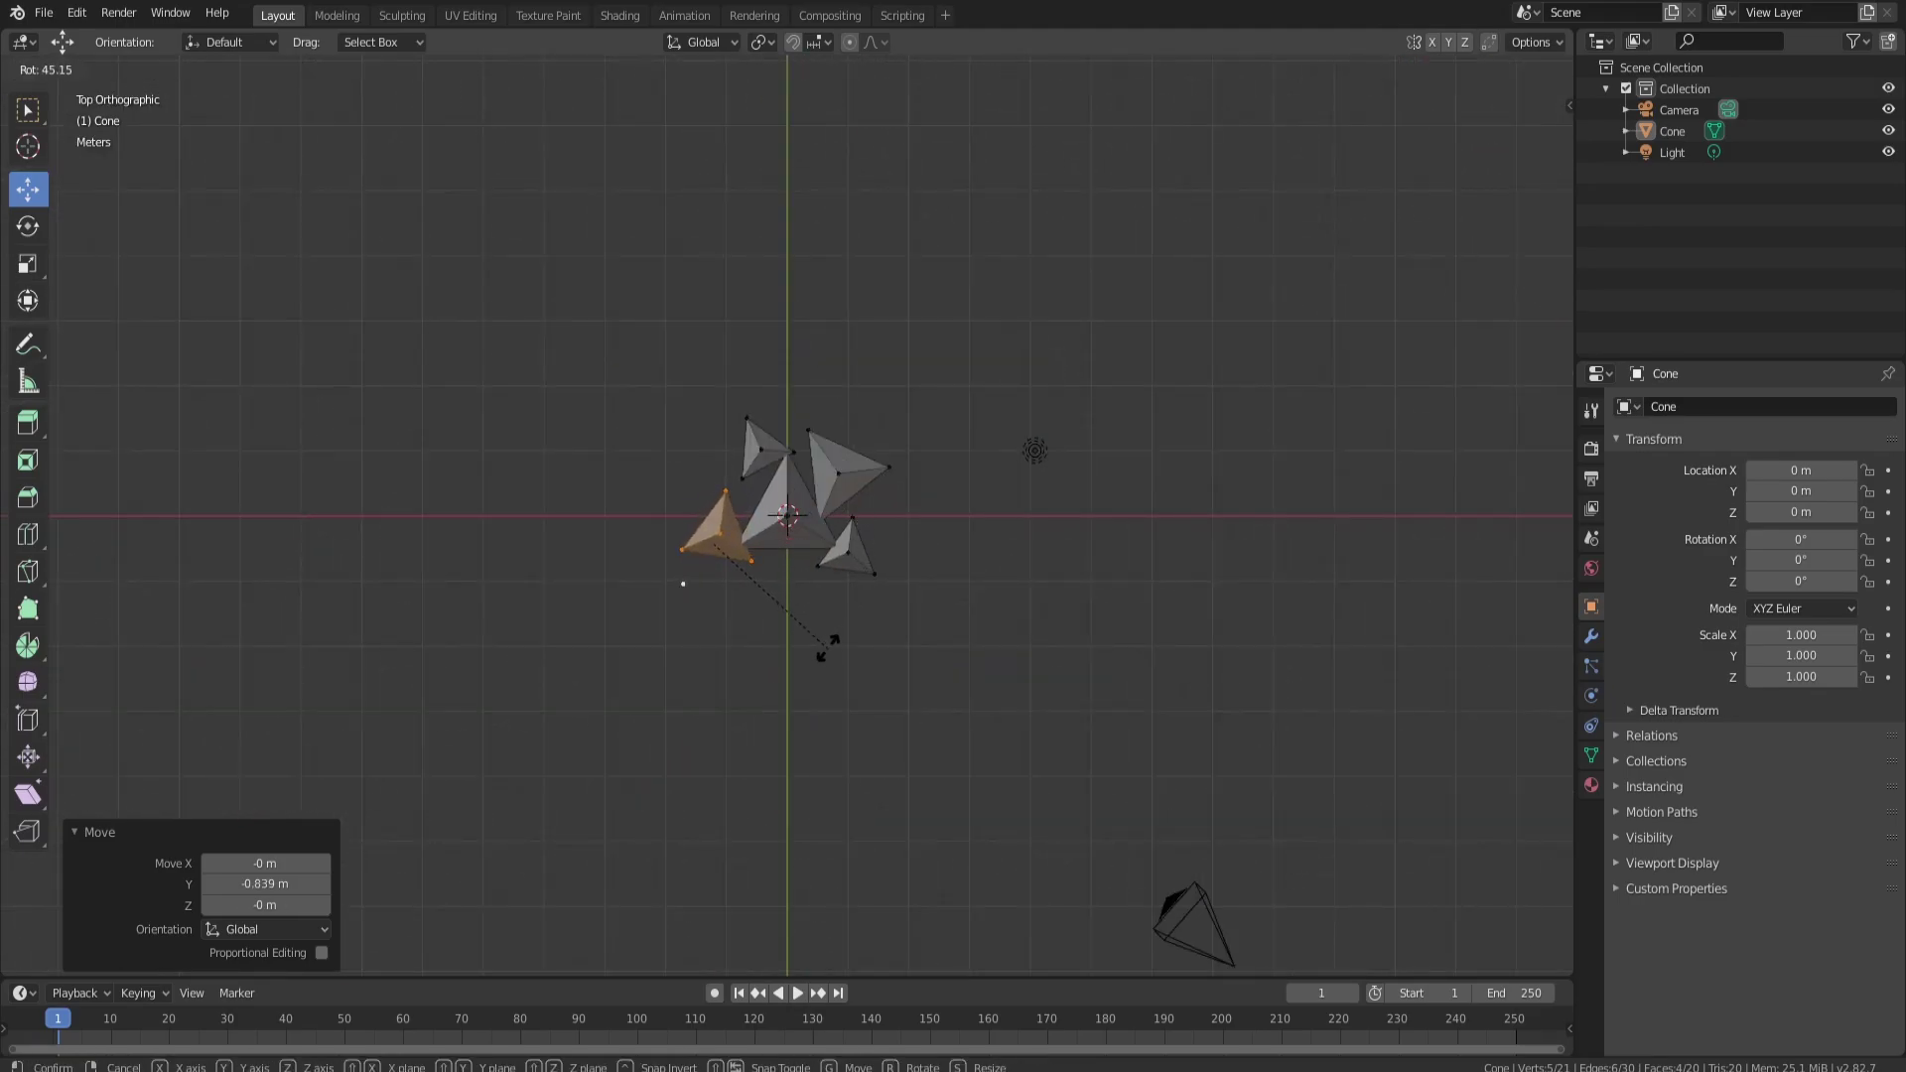
{"action": "left_click", "coordinate": [834, 621]}
{"action": "left_click_drag", "start_coordinate": [763, 552], "coordinate": [780, 552]}
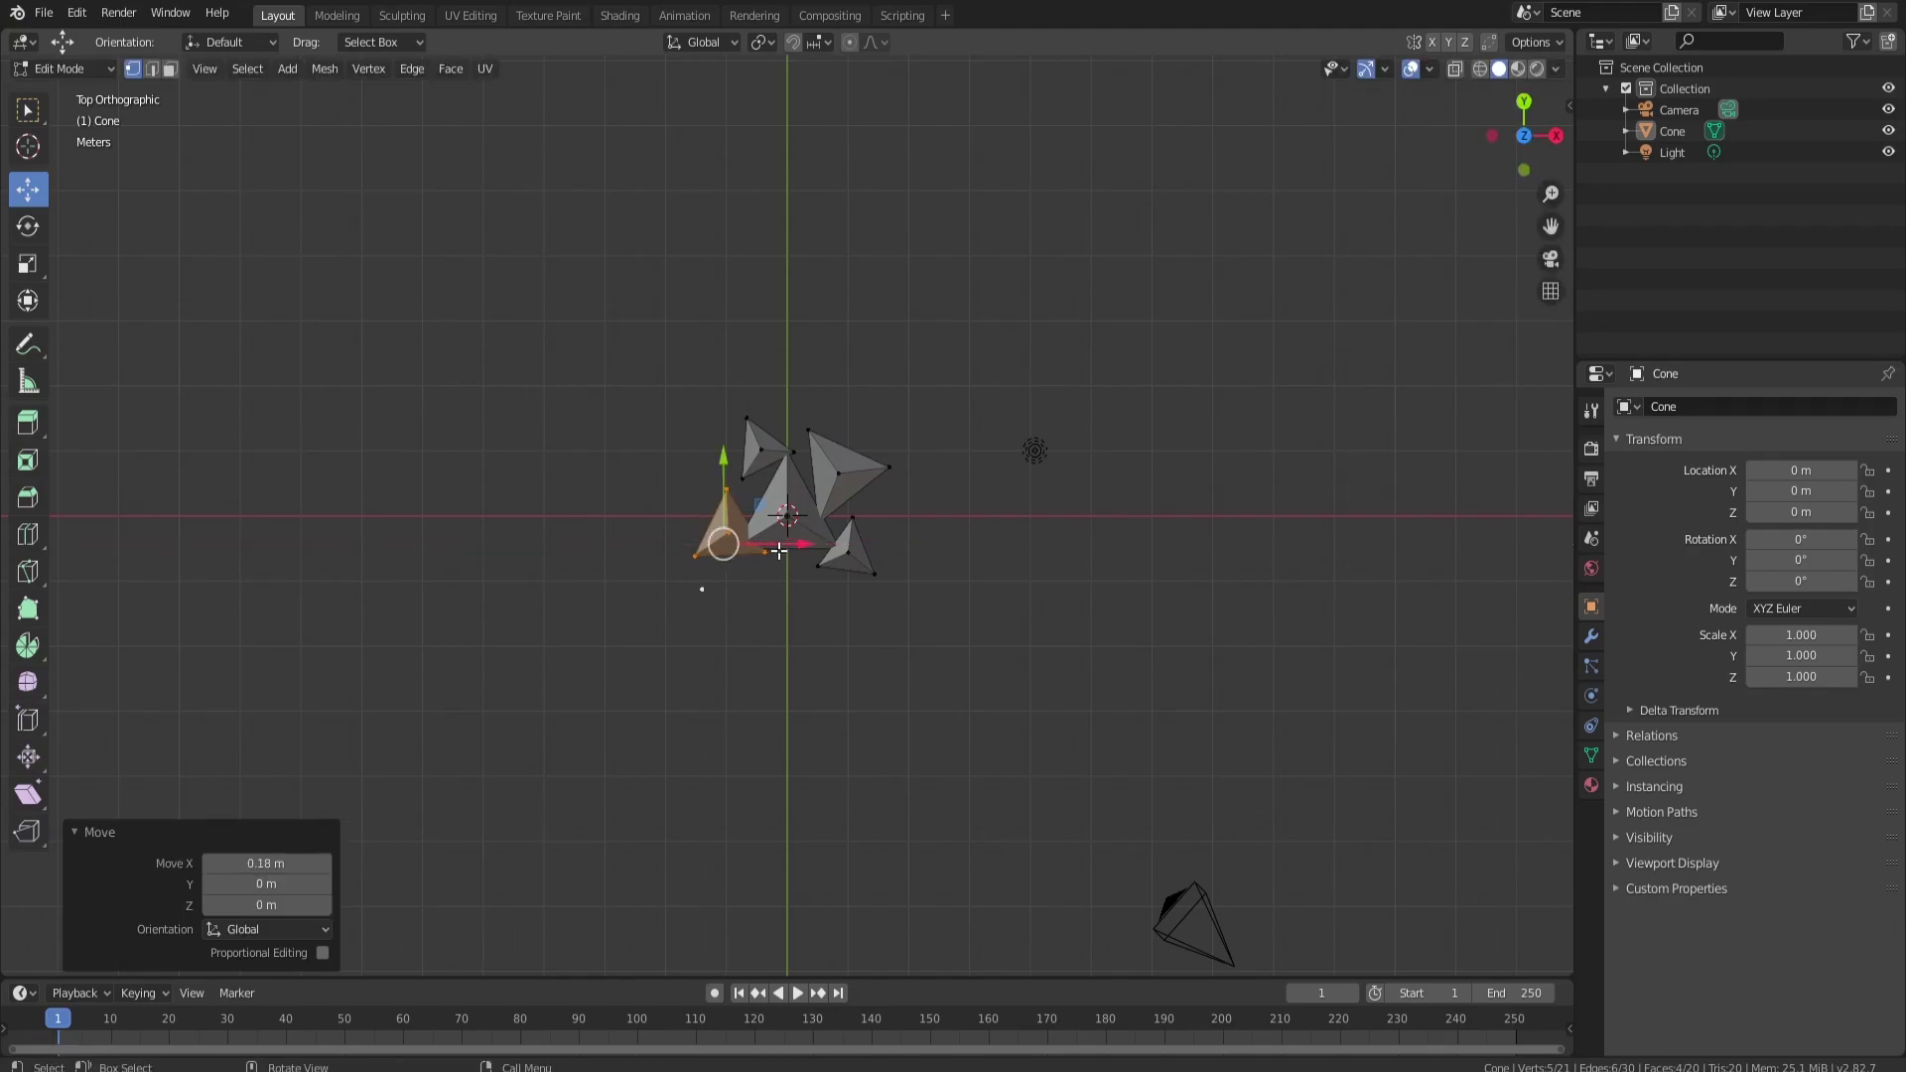
{"action": "key", "text": "r"}
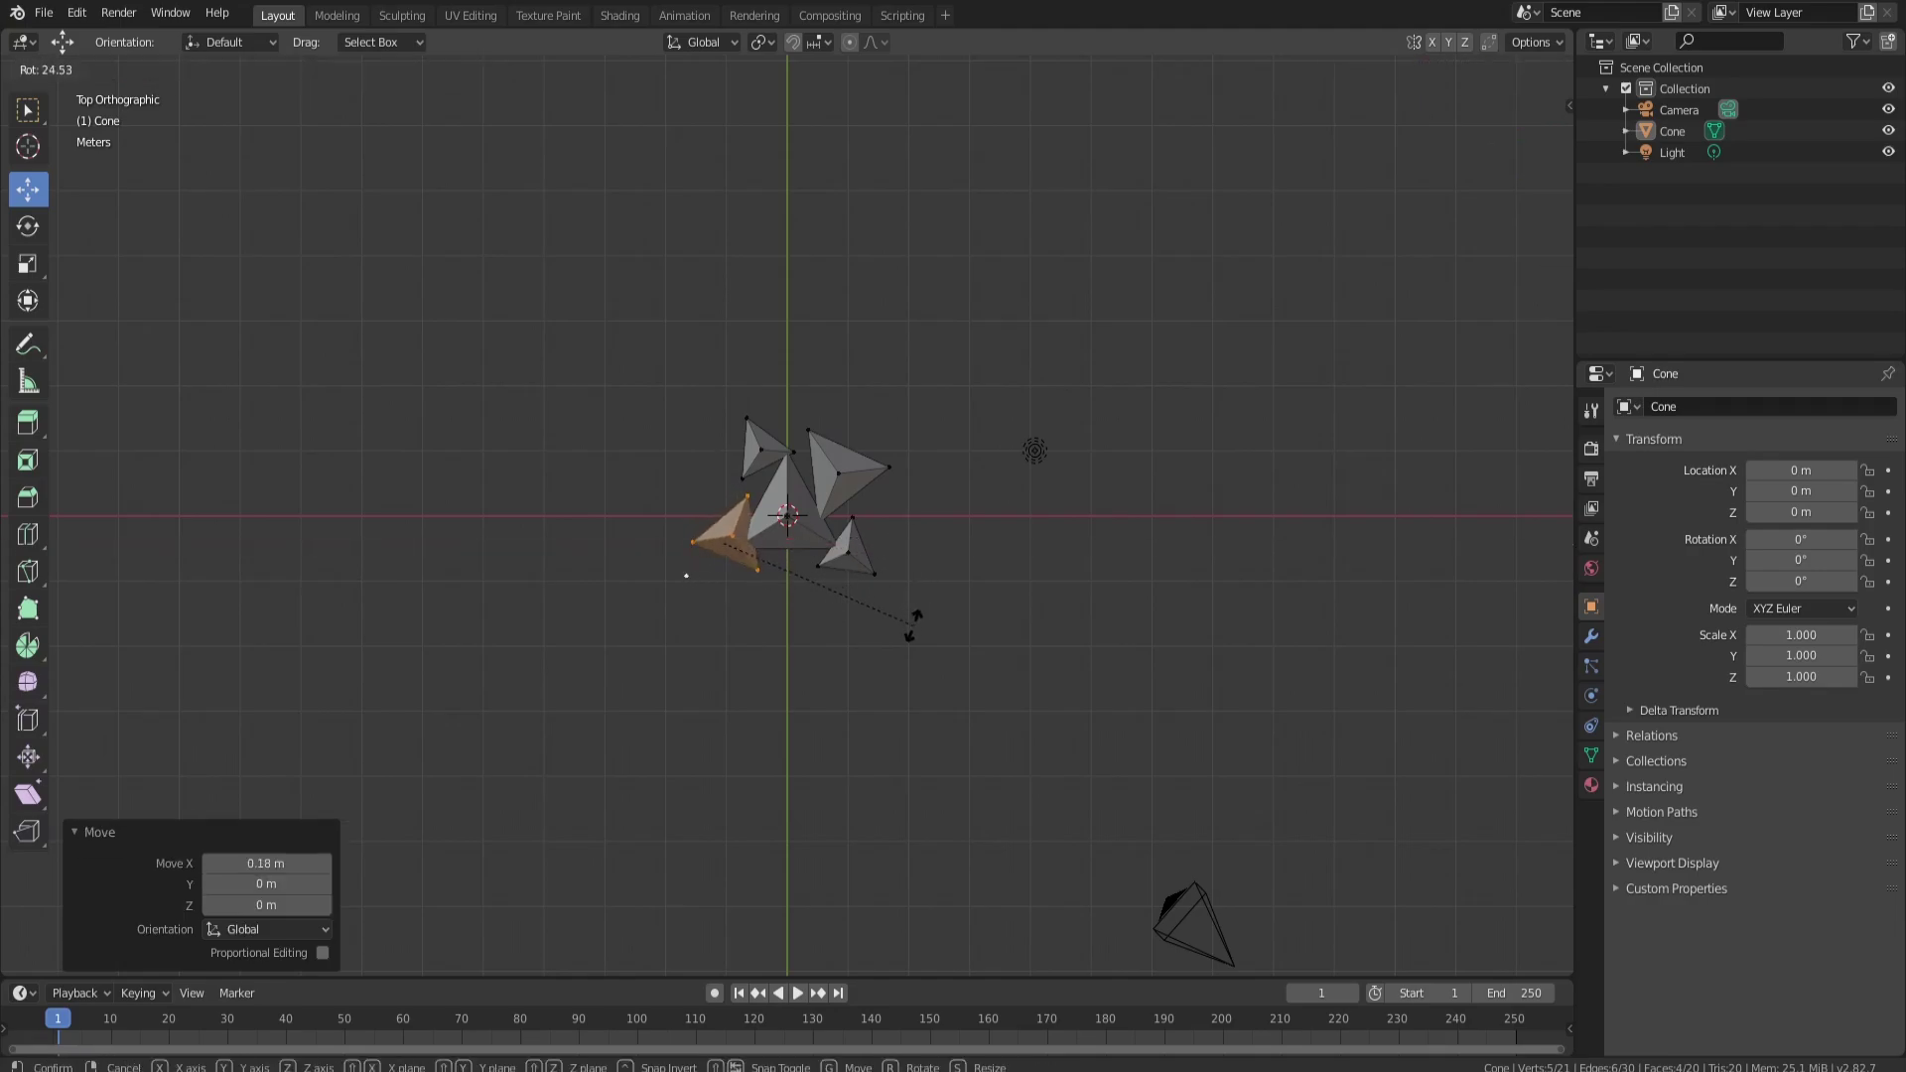
{"action": "left_click", "coordinate": [812, 631]}
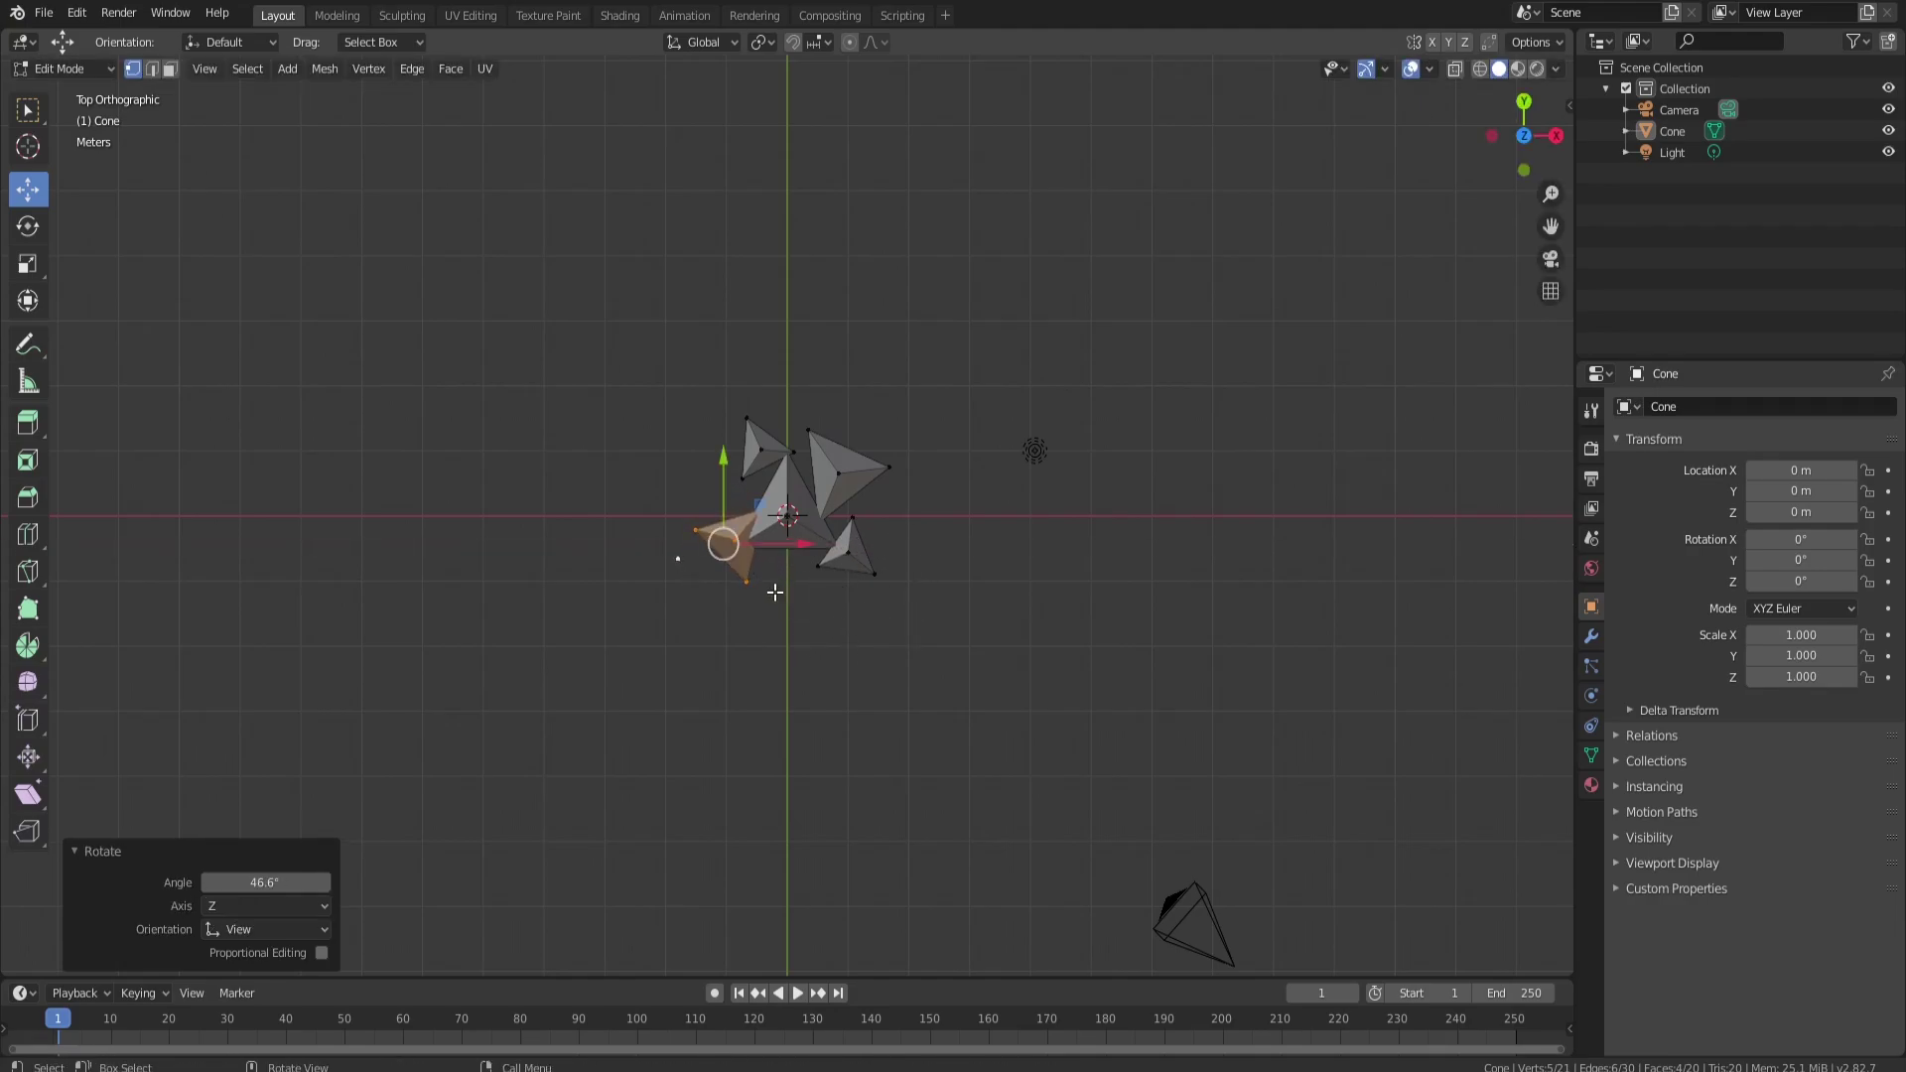
{"action": "left_click_drag", "start_coordinate": [726, 494], "coordinate": [727, 533]}
{"action": "key", "text": "KP_1"}
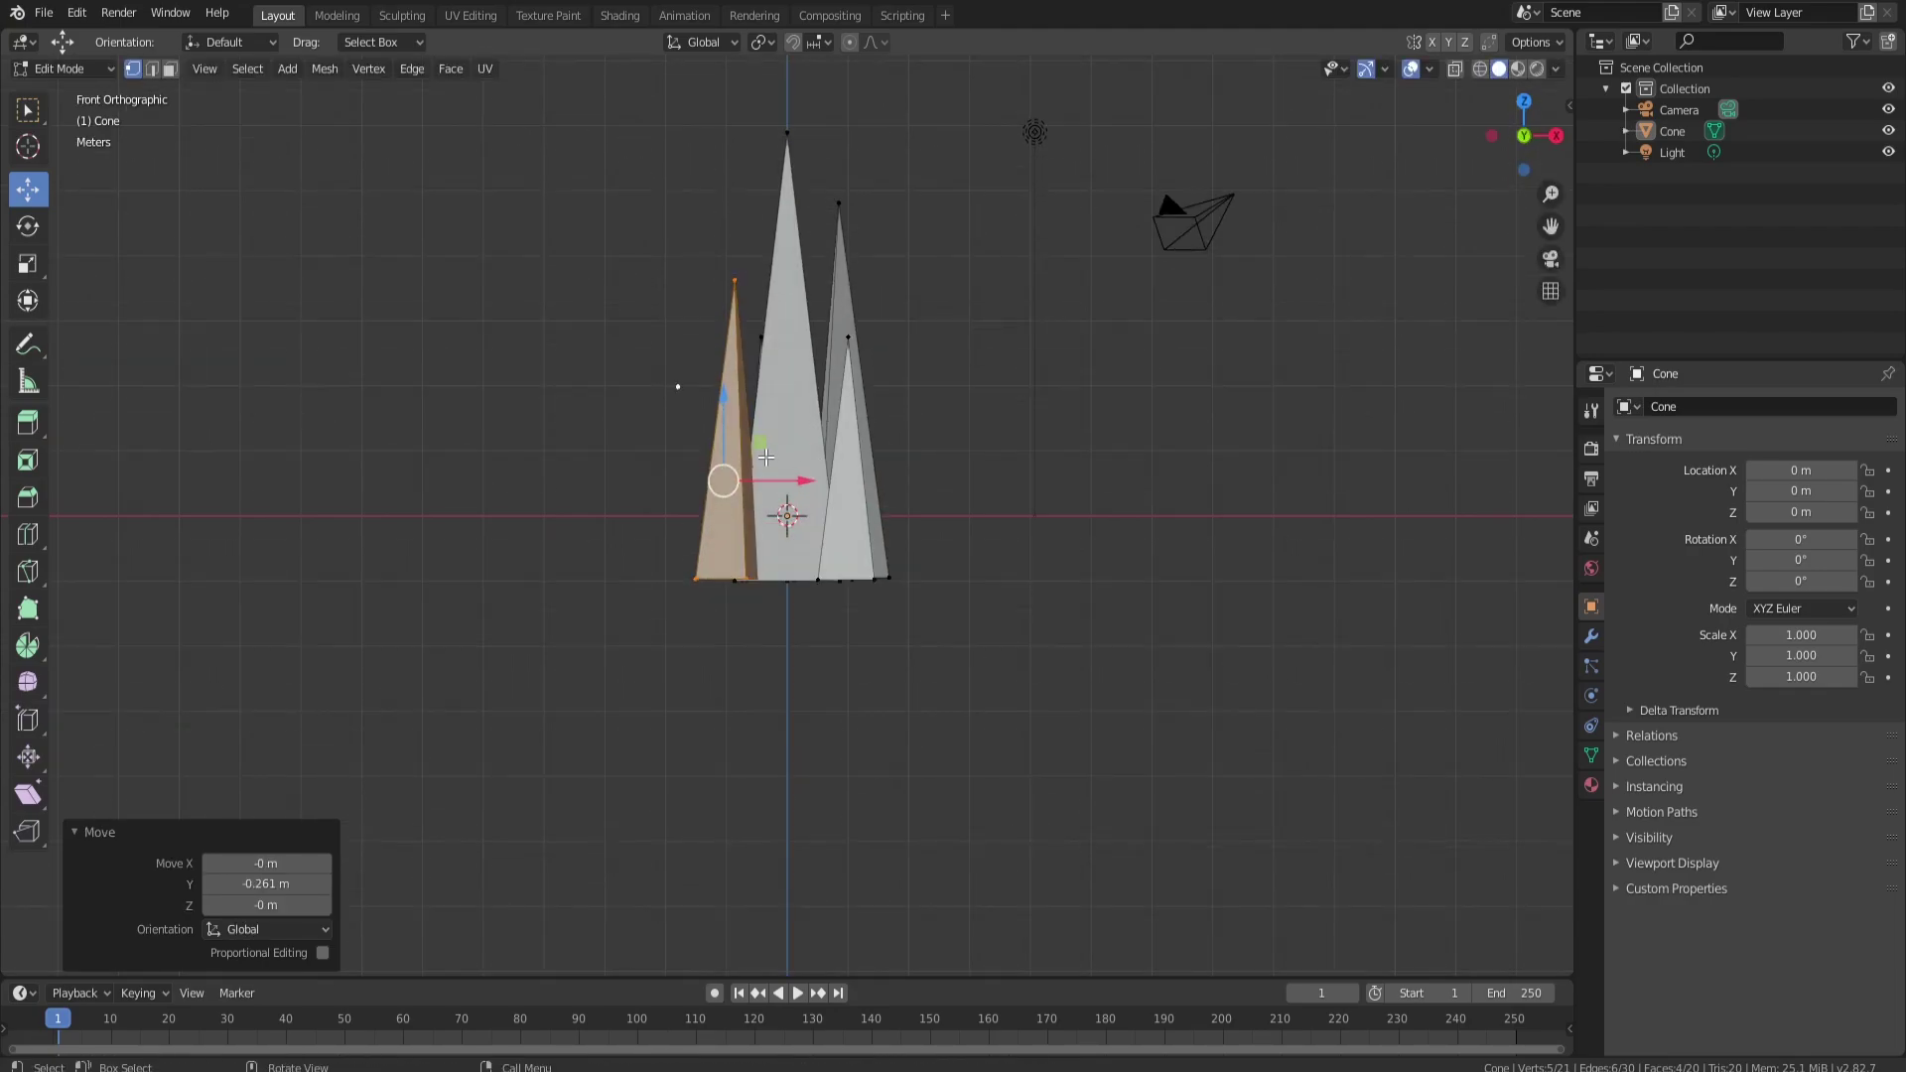
{"action": "left_click_drag", "start_coordinate": [716, 421], "coordinate": [719, 424]}
Duplicate the whole spike cluster as a separate object and move the copy 5.43 m along Y
{"action": "left_click", "coordinate": [654, 436]}
{"action": "middle_click_drag", "start_coordinate": [873, 462], "coordinate": [503, 488]}
{"action": "middle_click_drag", "start_coordinate": [922, 543], "coordinate": [784, 514]}
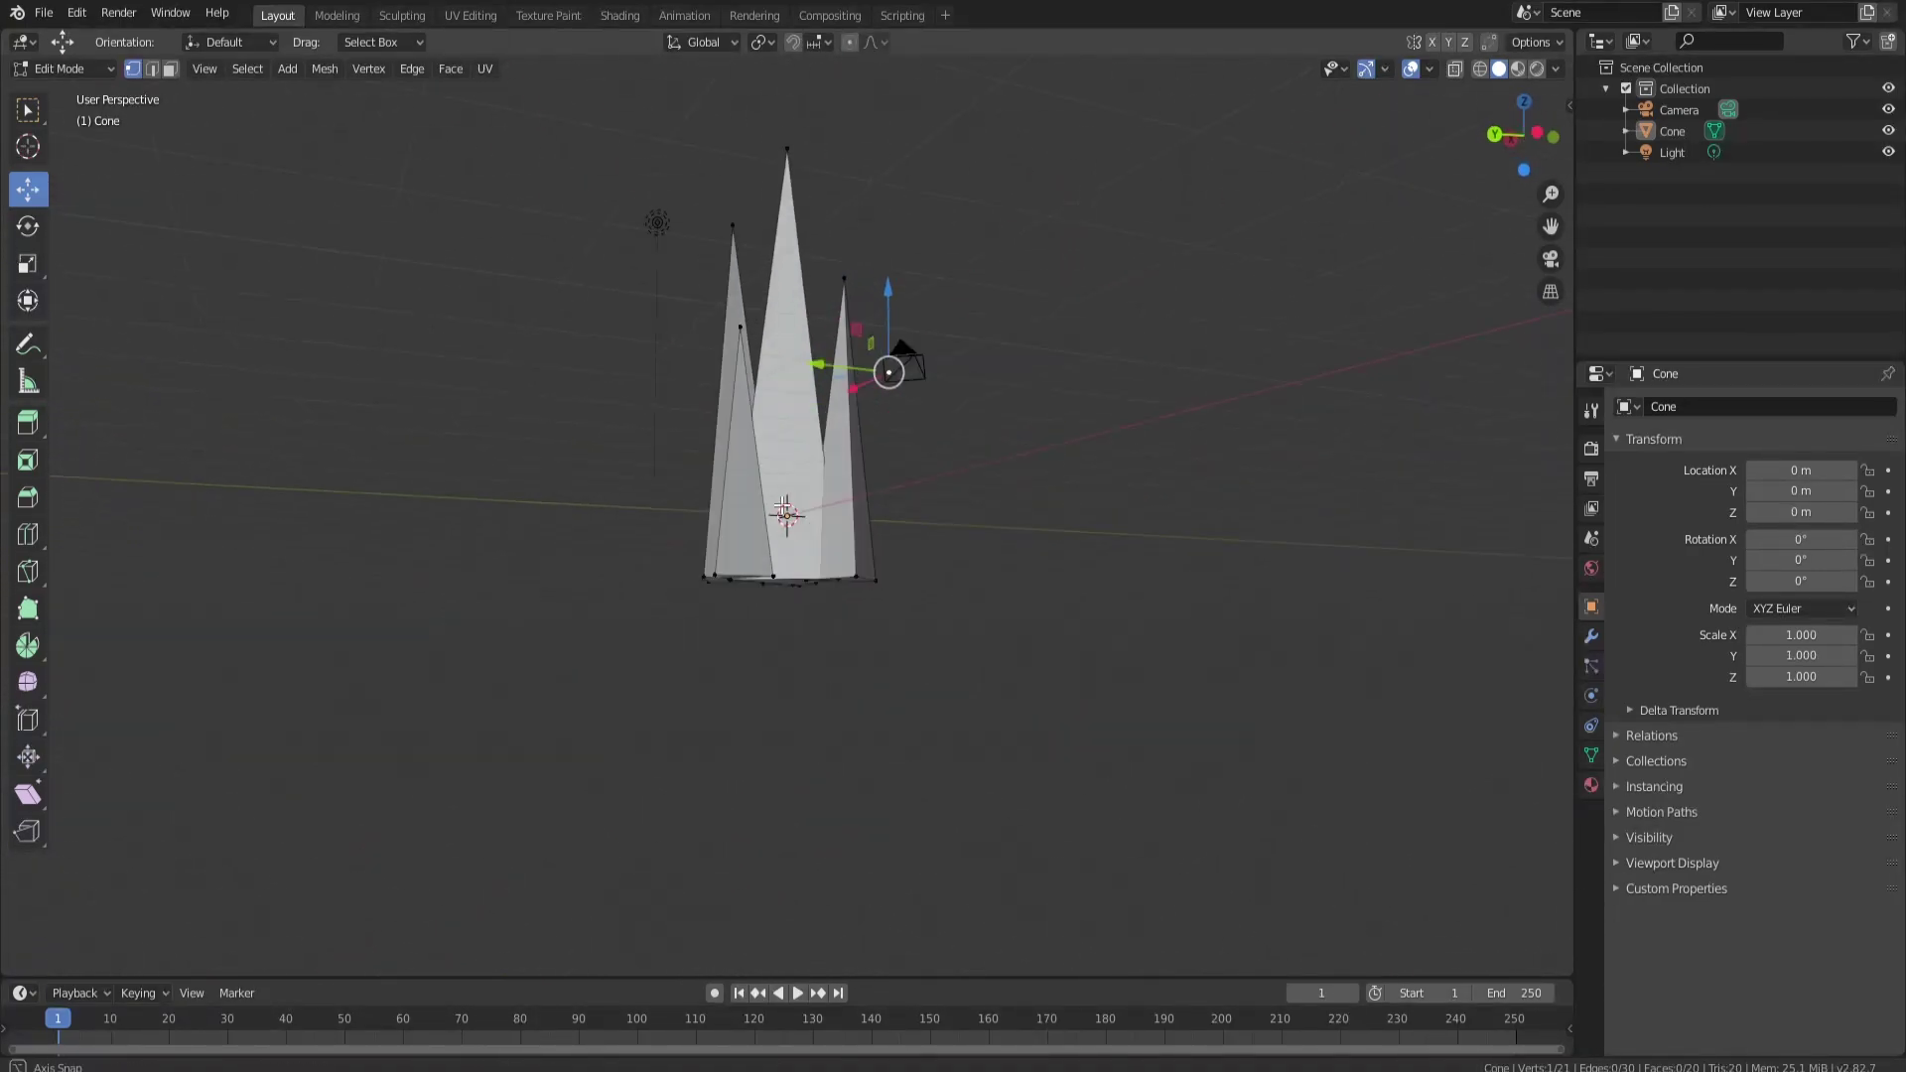
{"action": "key", "text": "Tab"}
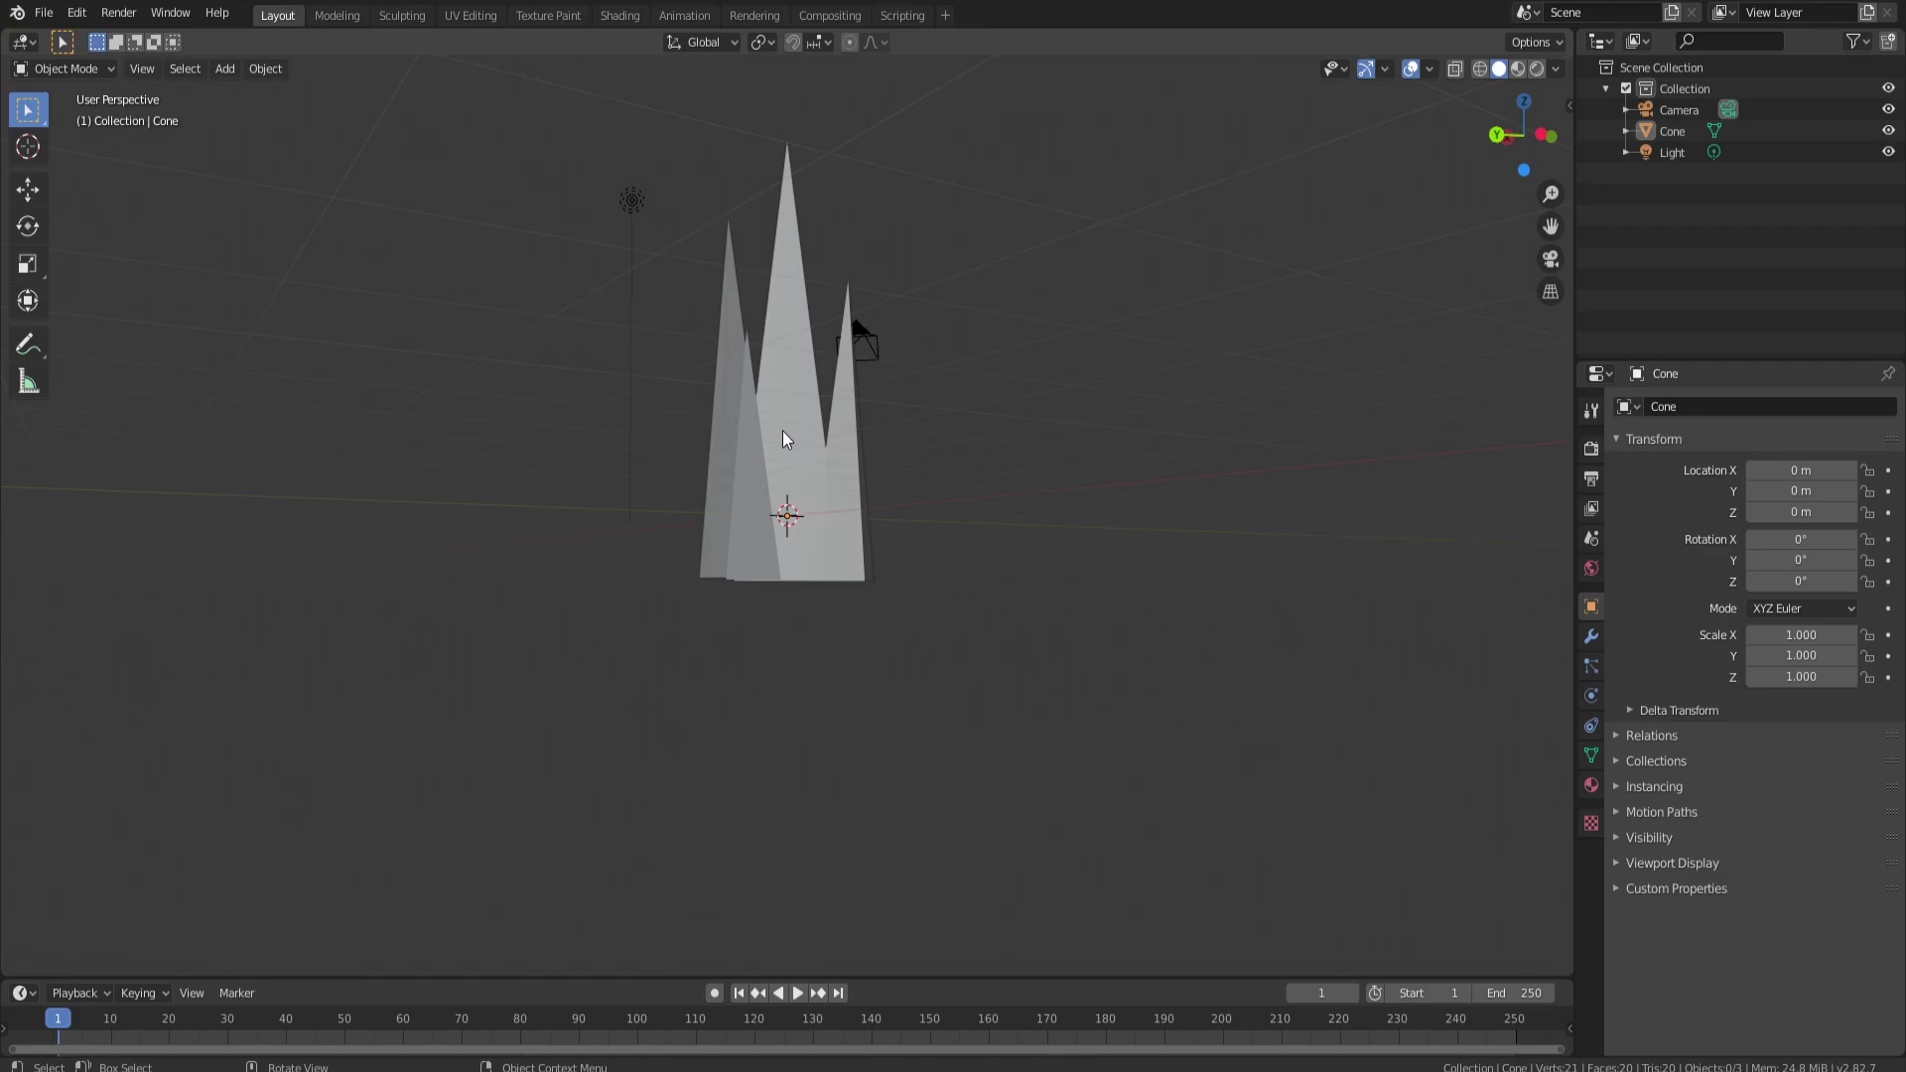
{"action": "middle_click_drag", "start_coordinate": [891, 413], "coordinate": [856, 482]}
{"action": "key", "text": "Tab"}
{"action": "key", "text": "Tab"}
{"action": "left_click", "coordinate": [776, 459]}
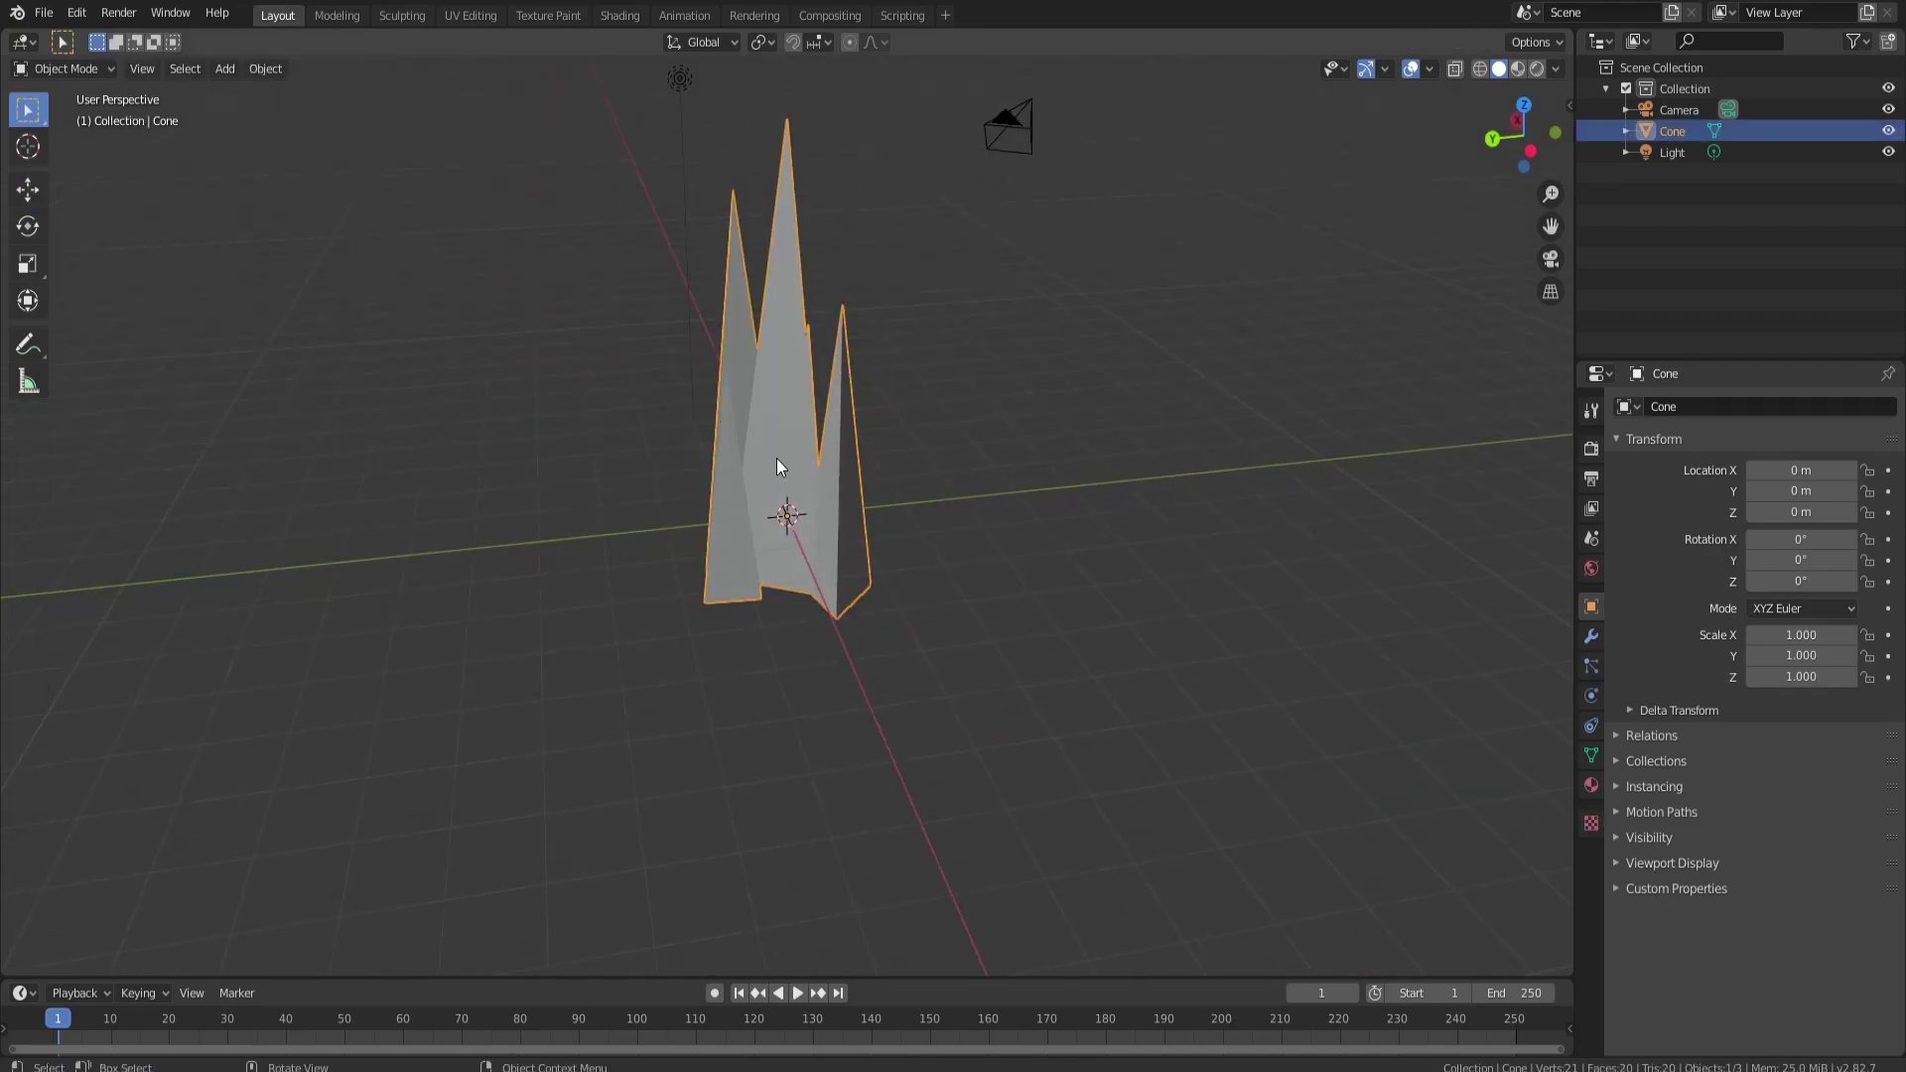
{"action": "key", "text": "shift+d"}
{"action": "right_click", "coordinate": [780, 458]}
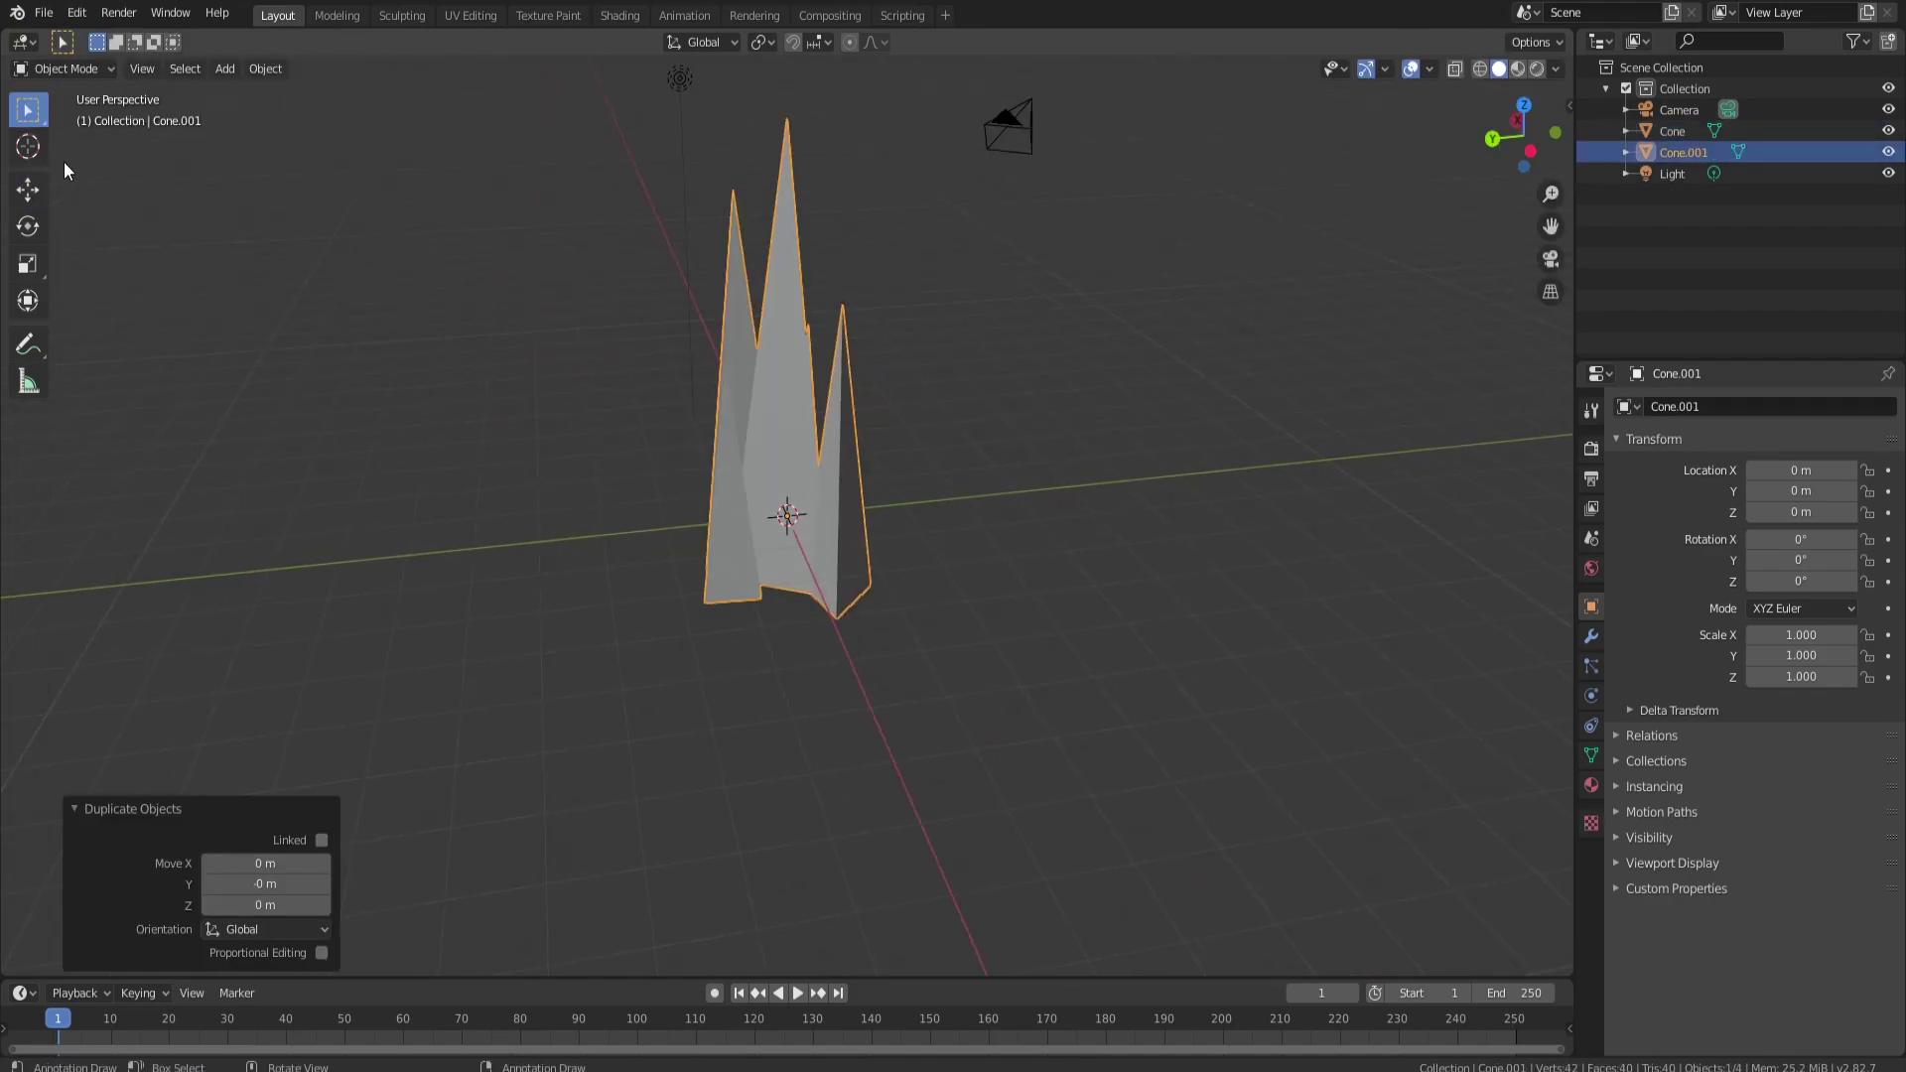
{"action": "left_click", "coordinate": [29, 190]}
{"action": "left_click_drag", "start_coordinate": [722, 517], "coordinate": [629, 510]}
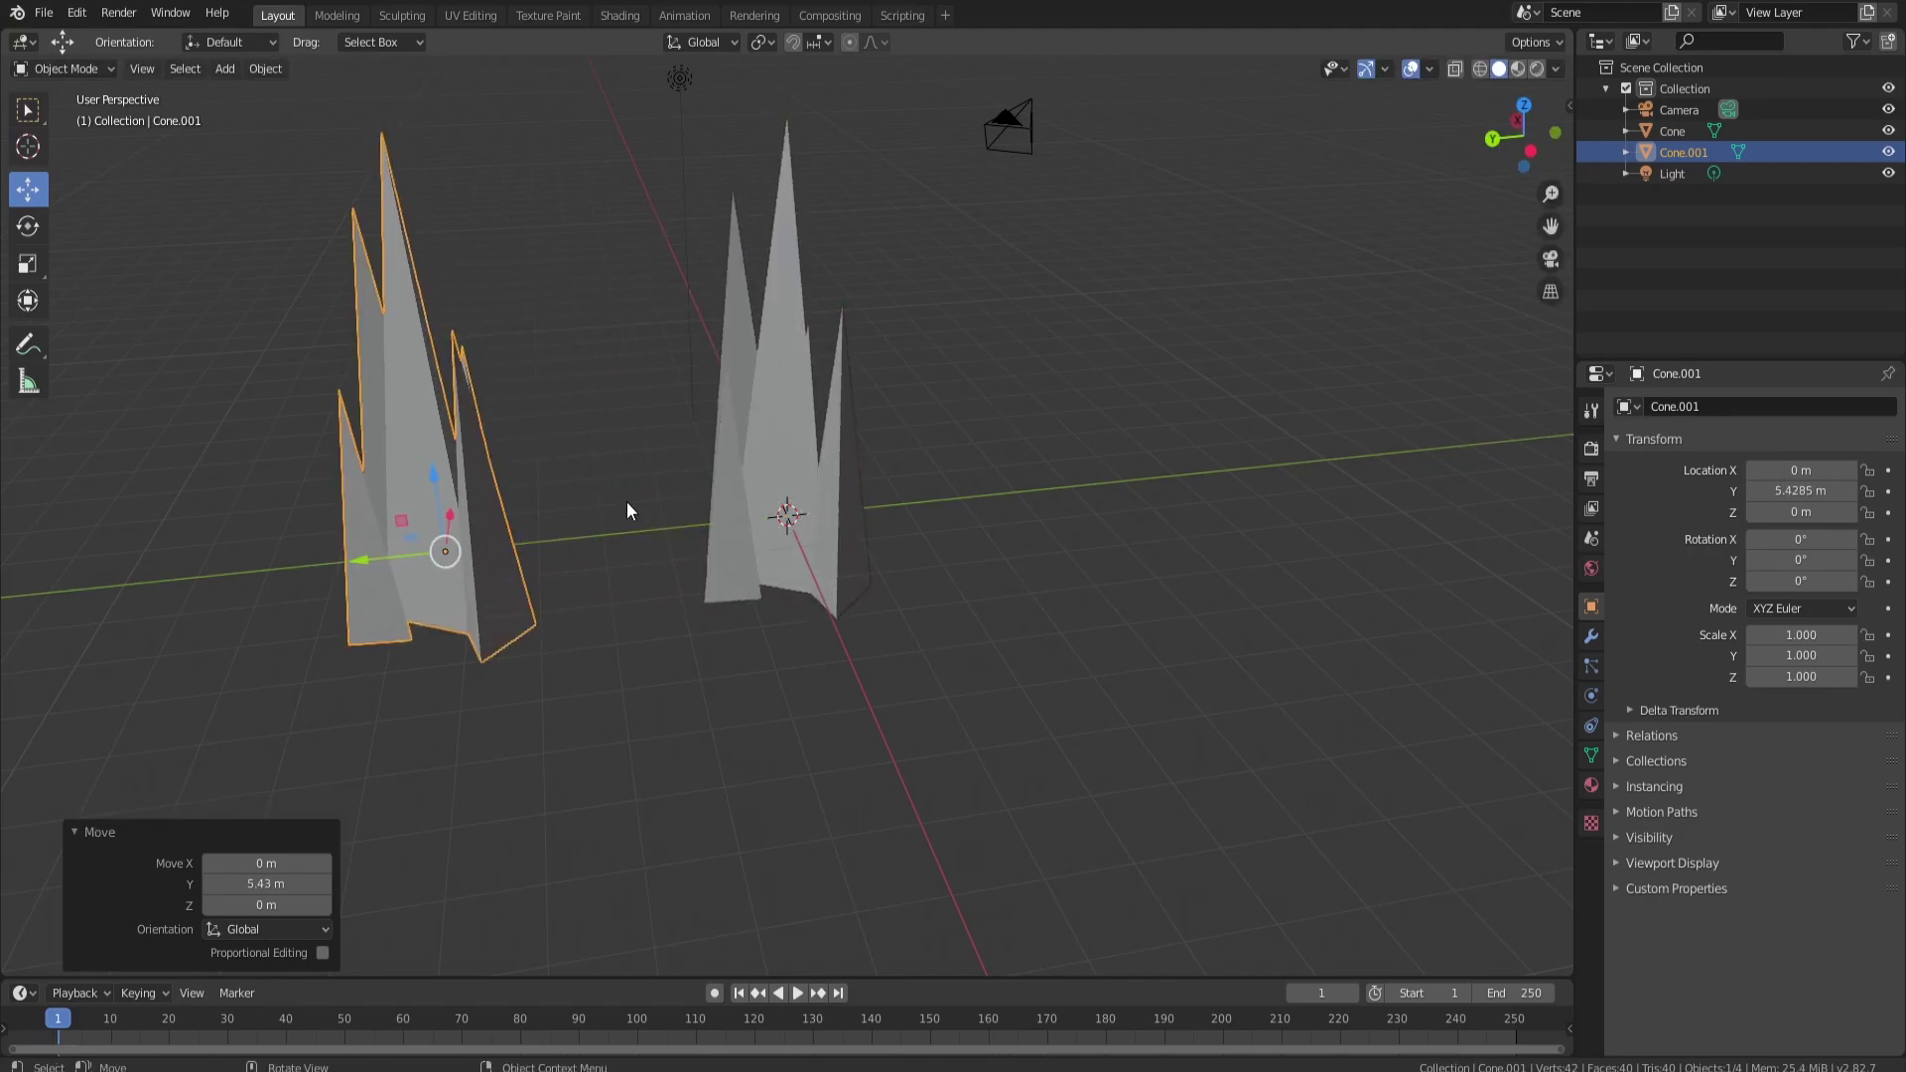
Open the original spike cluster in Edit Mode with vertex selection
{"action": "left_click", "coordinate": [779, 510]}
{"action": "key", "text": "Tab"}
{"action": "key", "text": "3"}
{"action": "middle_click_drag", "start_coordinate": [811, 453], "coordinate": [617, 289]}
{"action": "key", "text": "1"}
{"action": "middle_click_drag", "start_coordinate": [731, 254], "coordinate": [836, 295]}
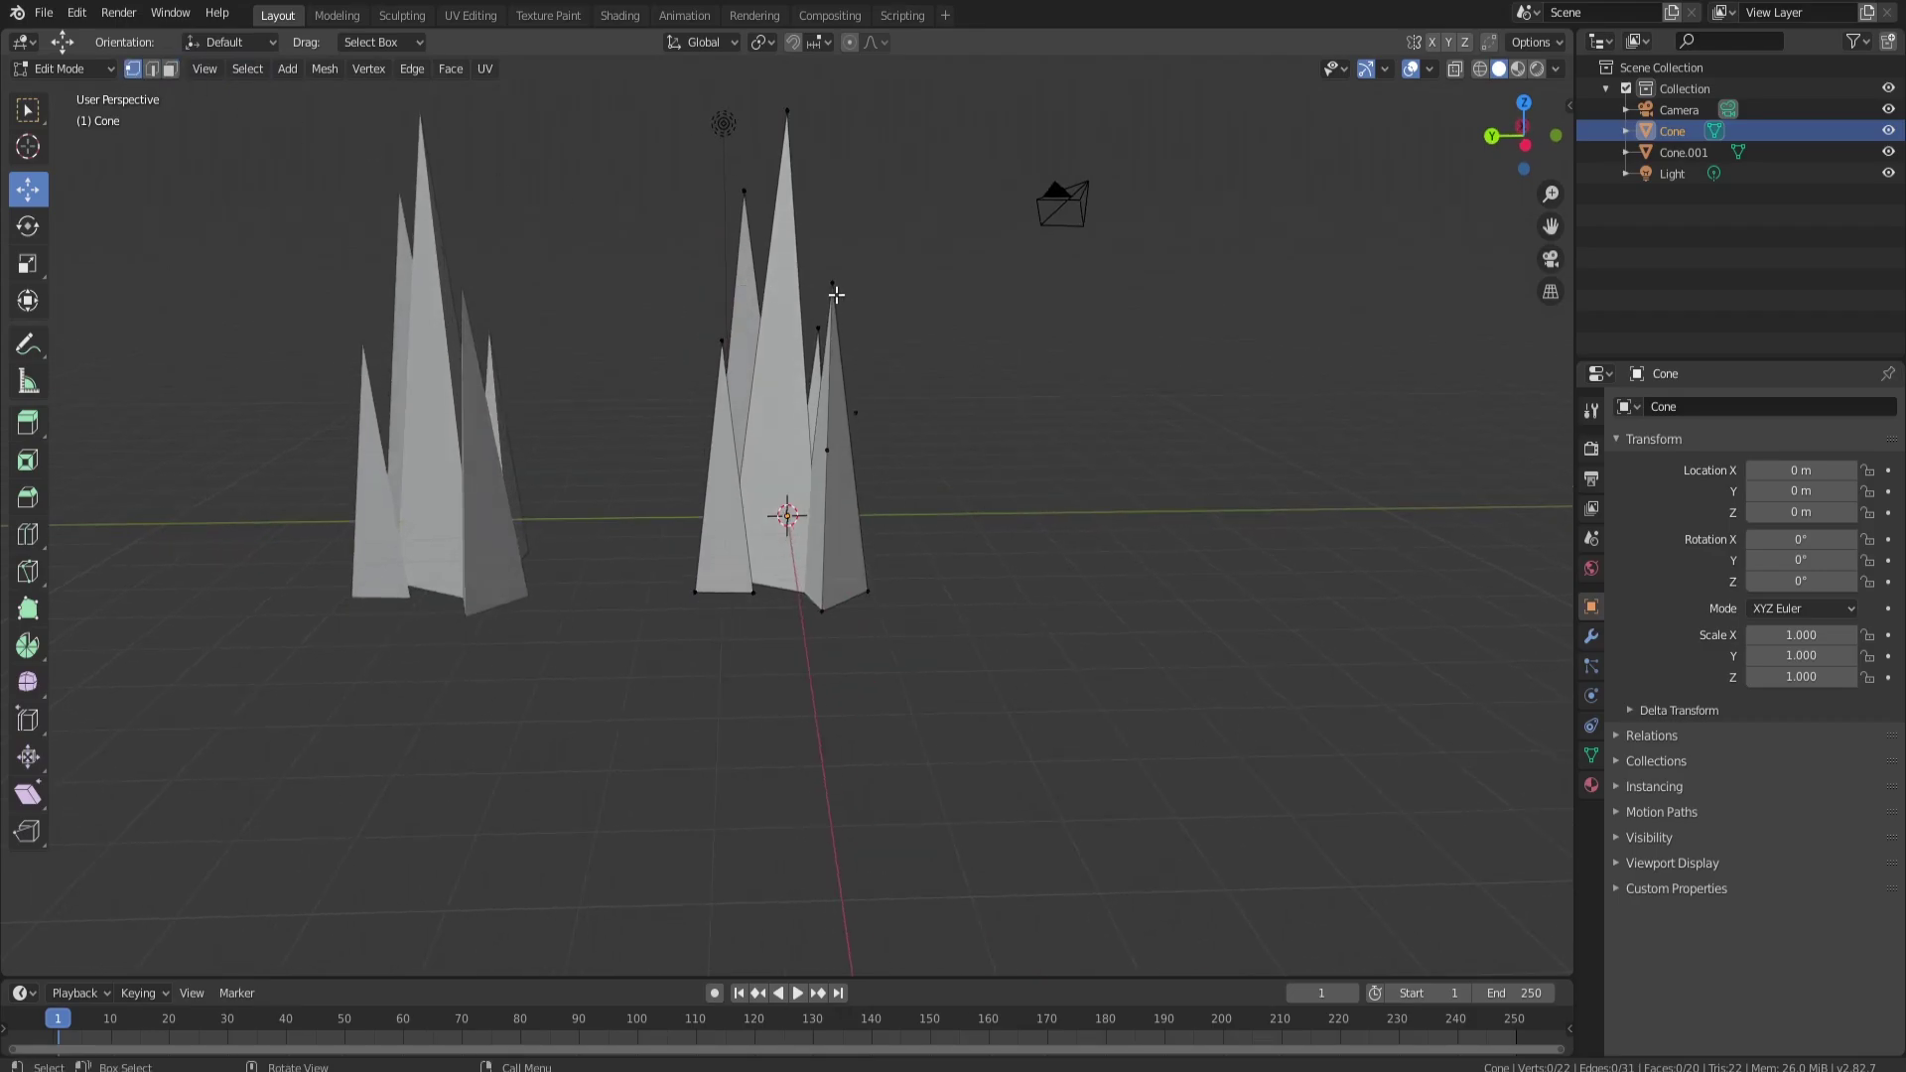
Try pulling the tip of the outer -Y spike sideways, and undo the move
{"action": "left_click", "coordinate": [832, 282]}
{"action": "left_click_drag", "start_coordinate": [807, 284], "coordinate": [880, 276]}
{"action": "middle_click_drag", "start_coordinate": [868, 313], "coordinate": [931, 327]}
{"action": "key", "text": "ctrl+z"}
{"action": "key", "text": "ctrl+z"}
{"action": "key", "text": "ctrl+z"}
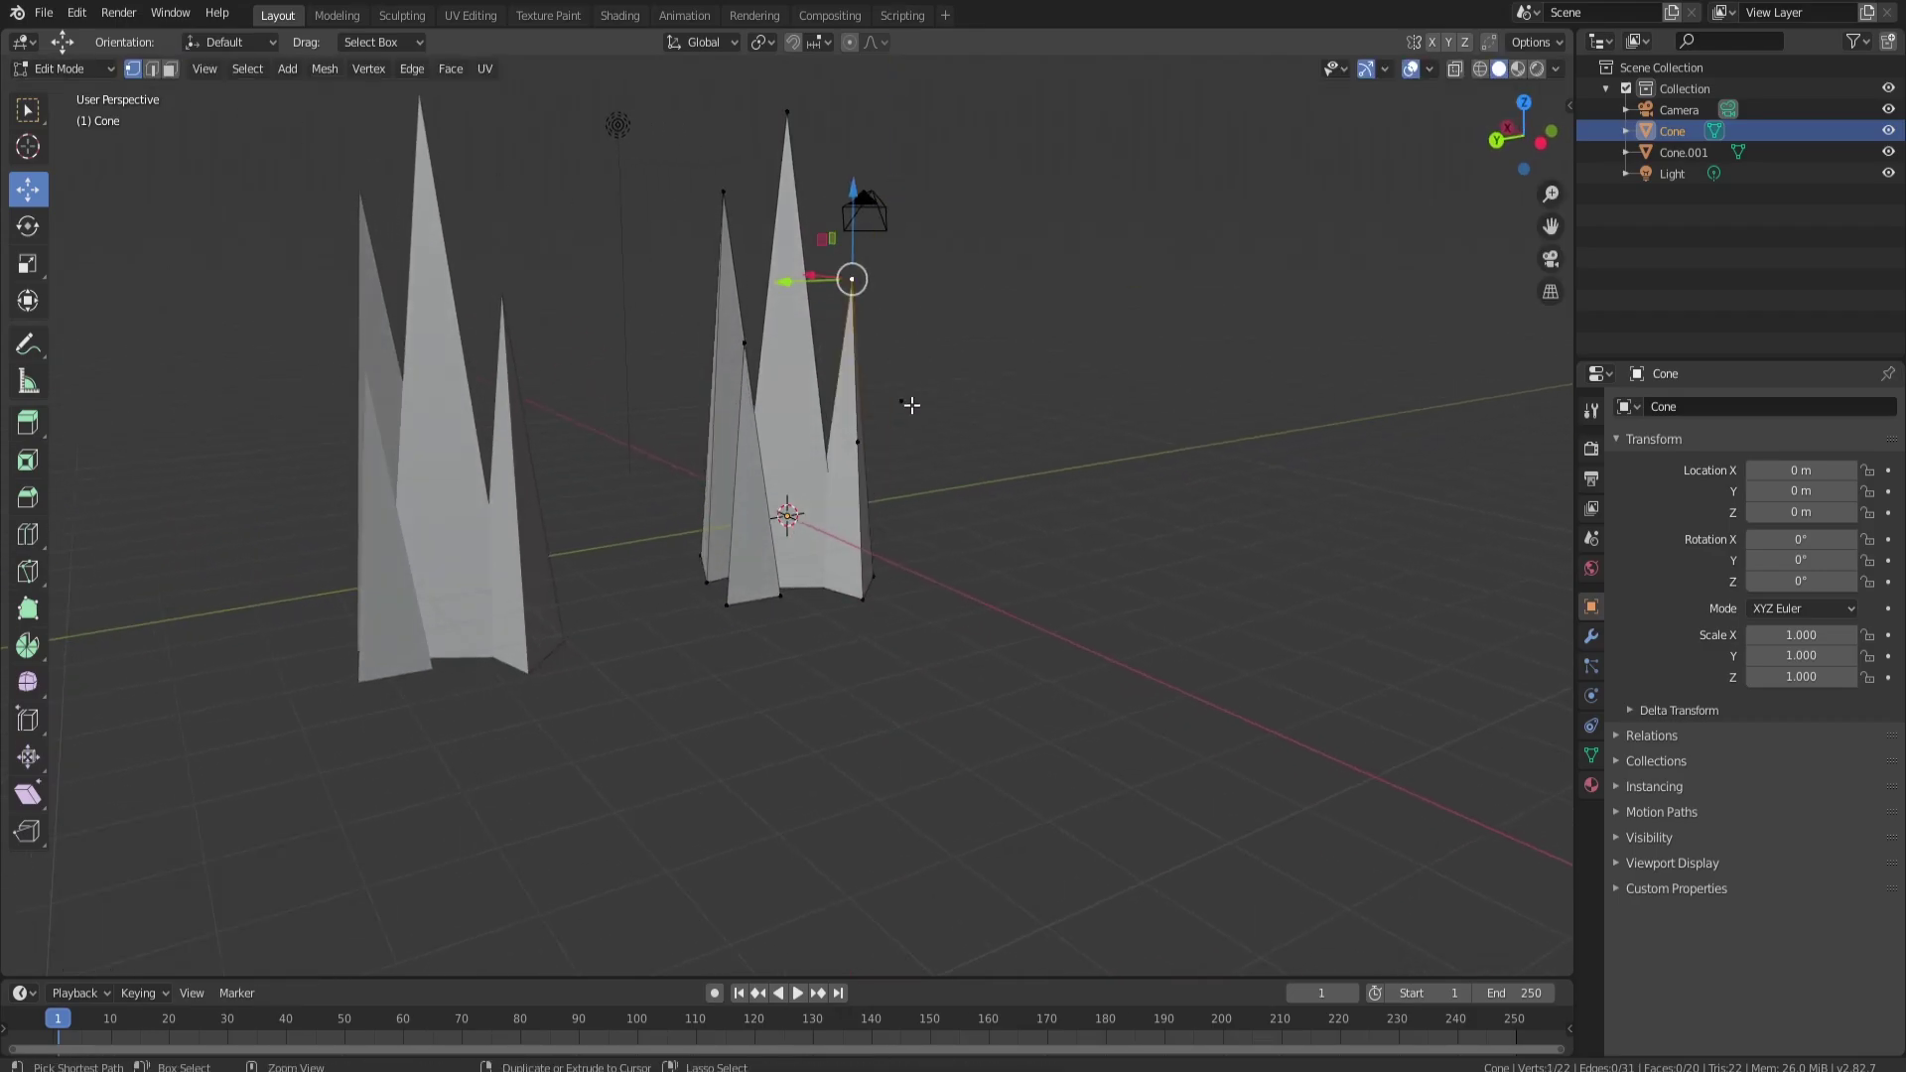
Delete the stray vertices floating beside the central spike of the original cluster
{"action": "key", "text": "3"}
{"action": "middle_click_drag", "start_coordinate": [860, 449], "coordinate": [856, 443]}
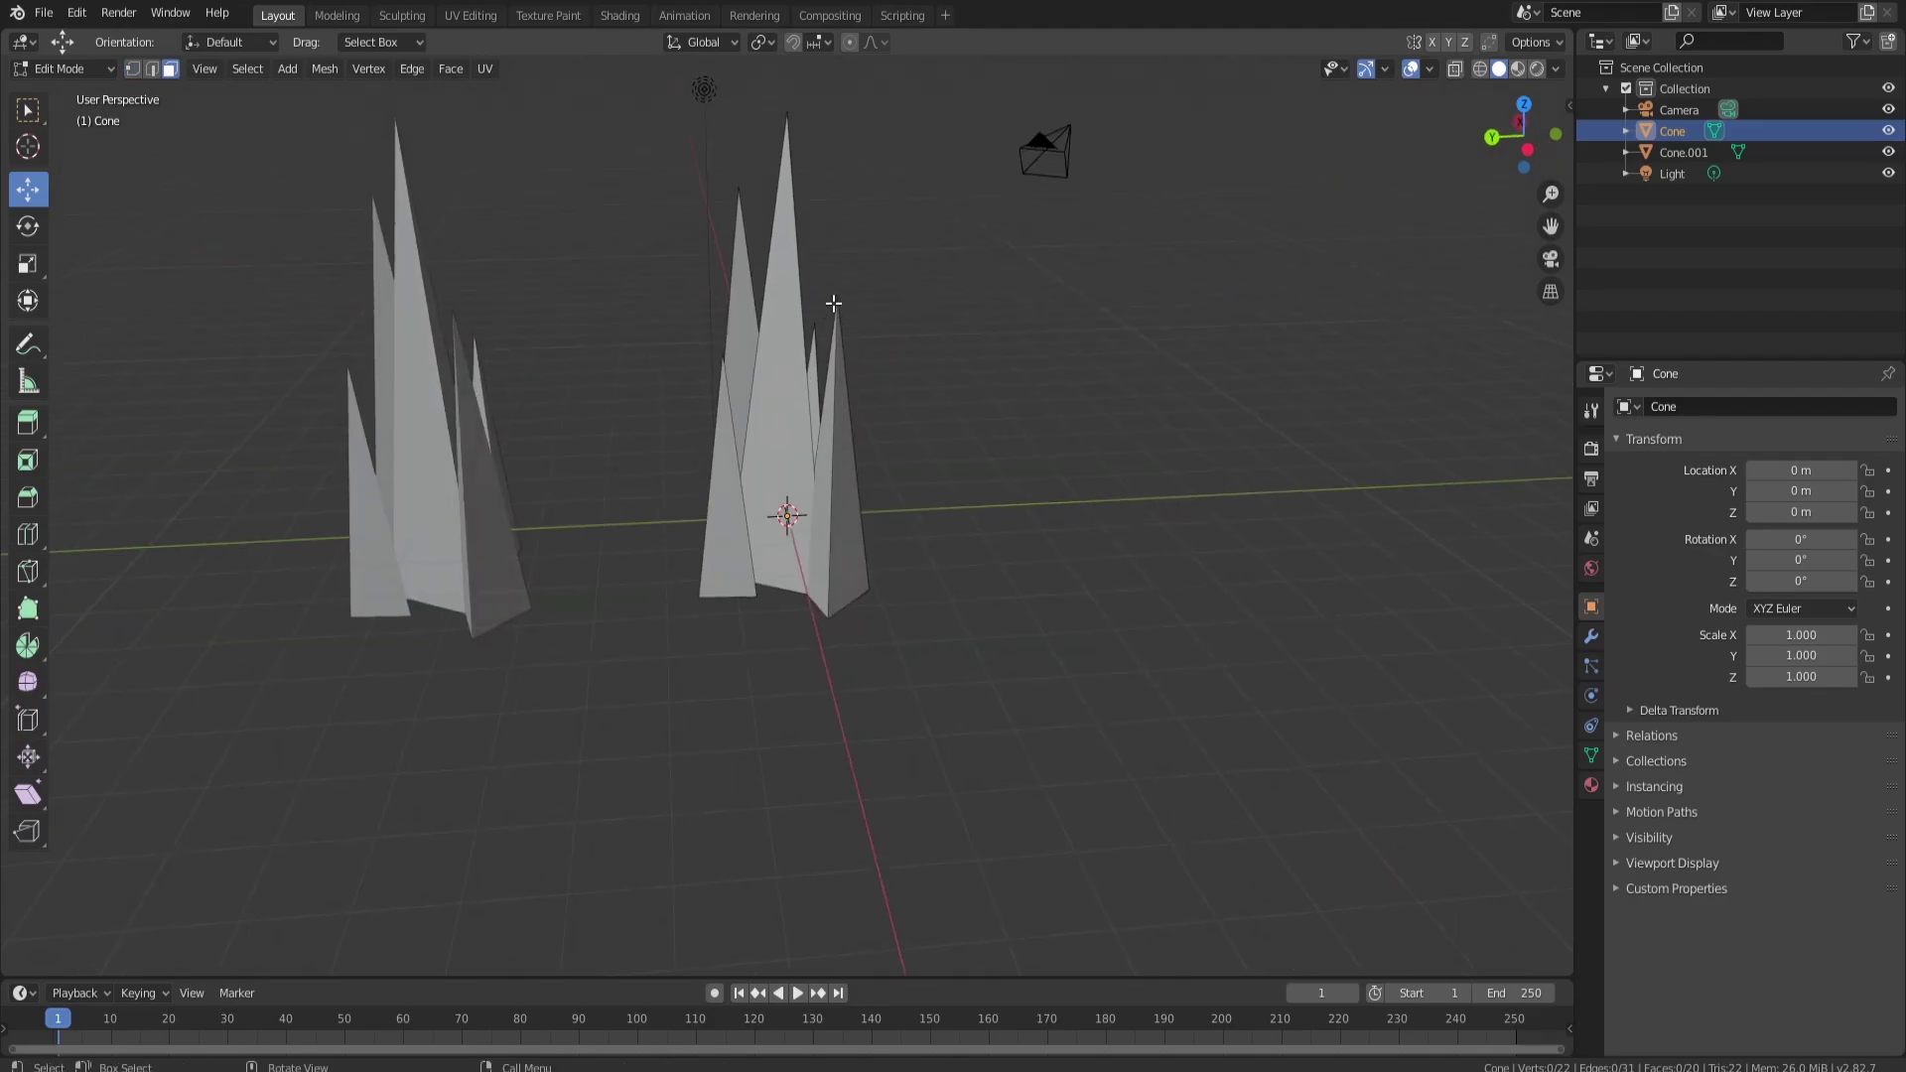
{"action": "key", "text": "1"}
{"action": "middle_click_drag", "start_coordinate": [871, 405], "coordinate": [788, 447]}
{"action": "left_click", "coordinate": [791, 462]}
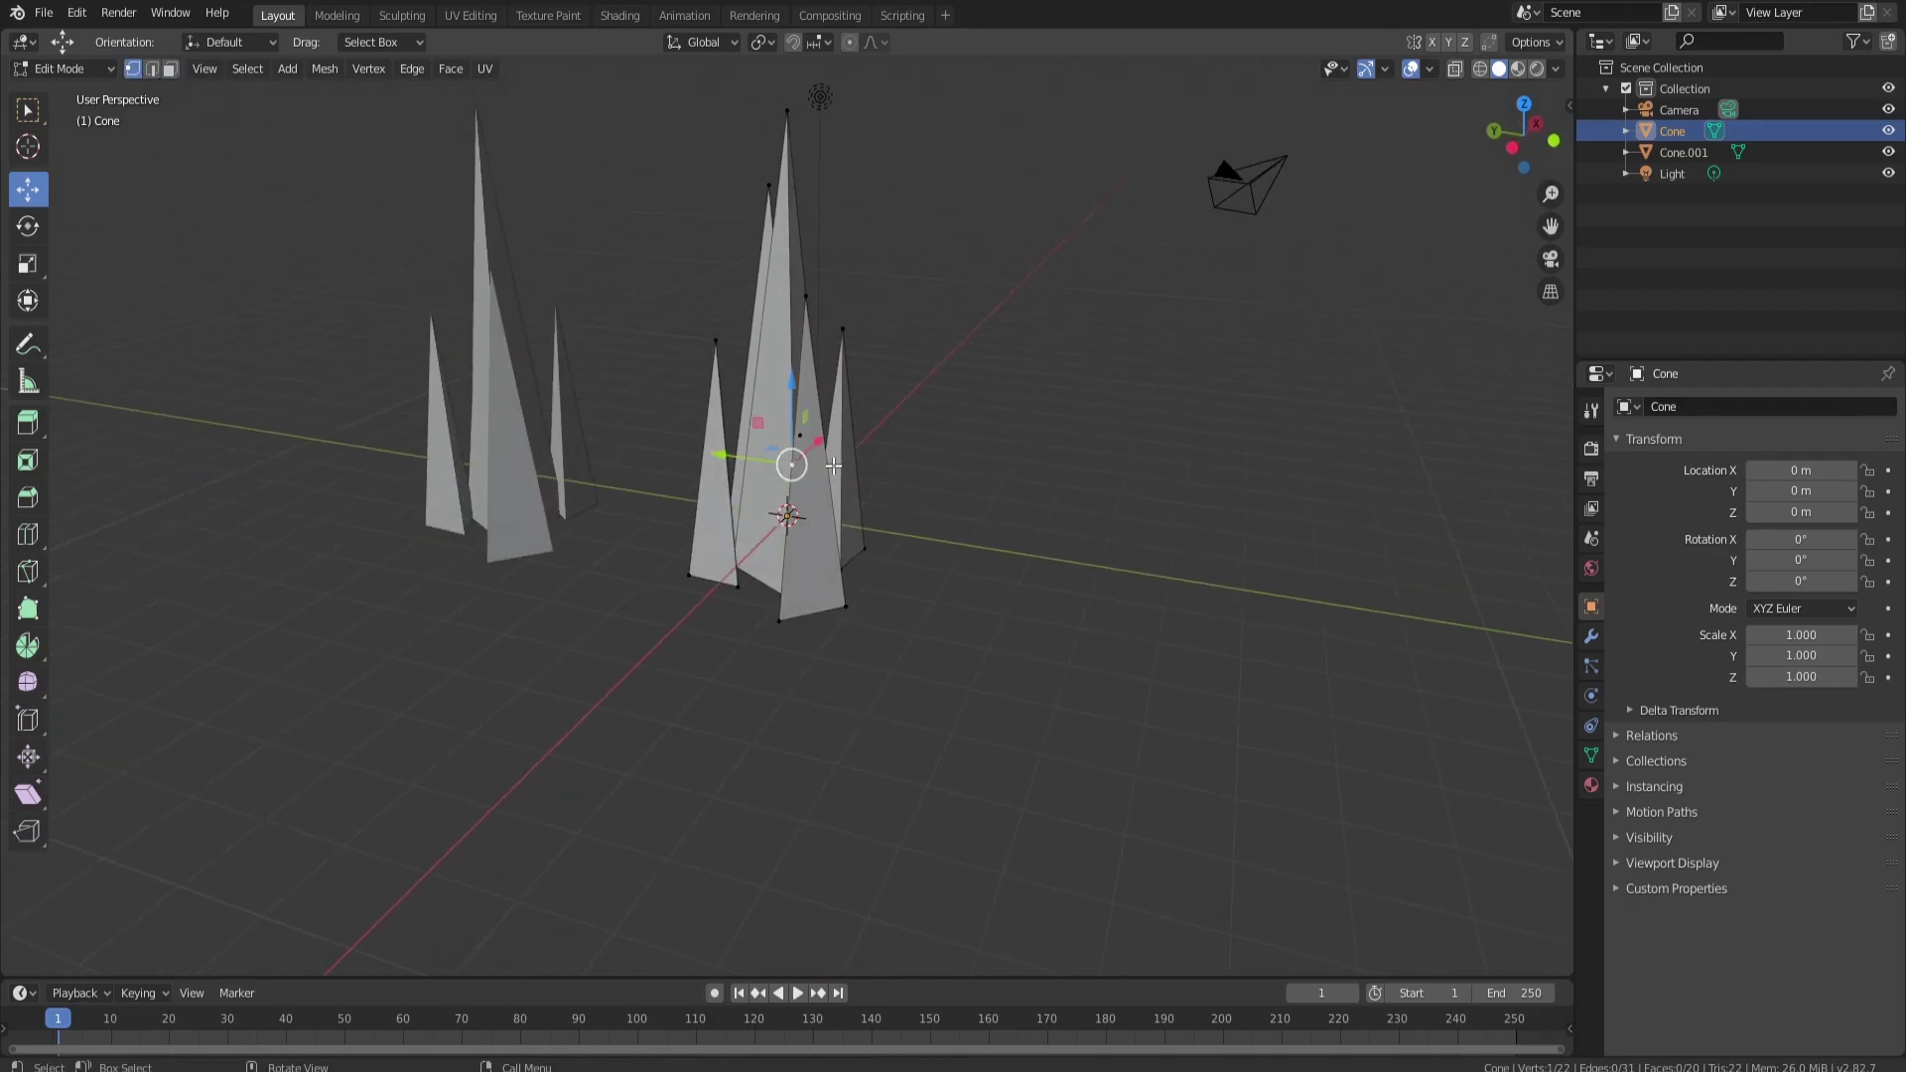
{"action": "key", "text": "x"}
{"action": "scroll", "coordinate": [953, 368], "scroll_direction": "down", "scroll_amount": 2}
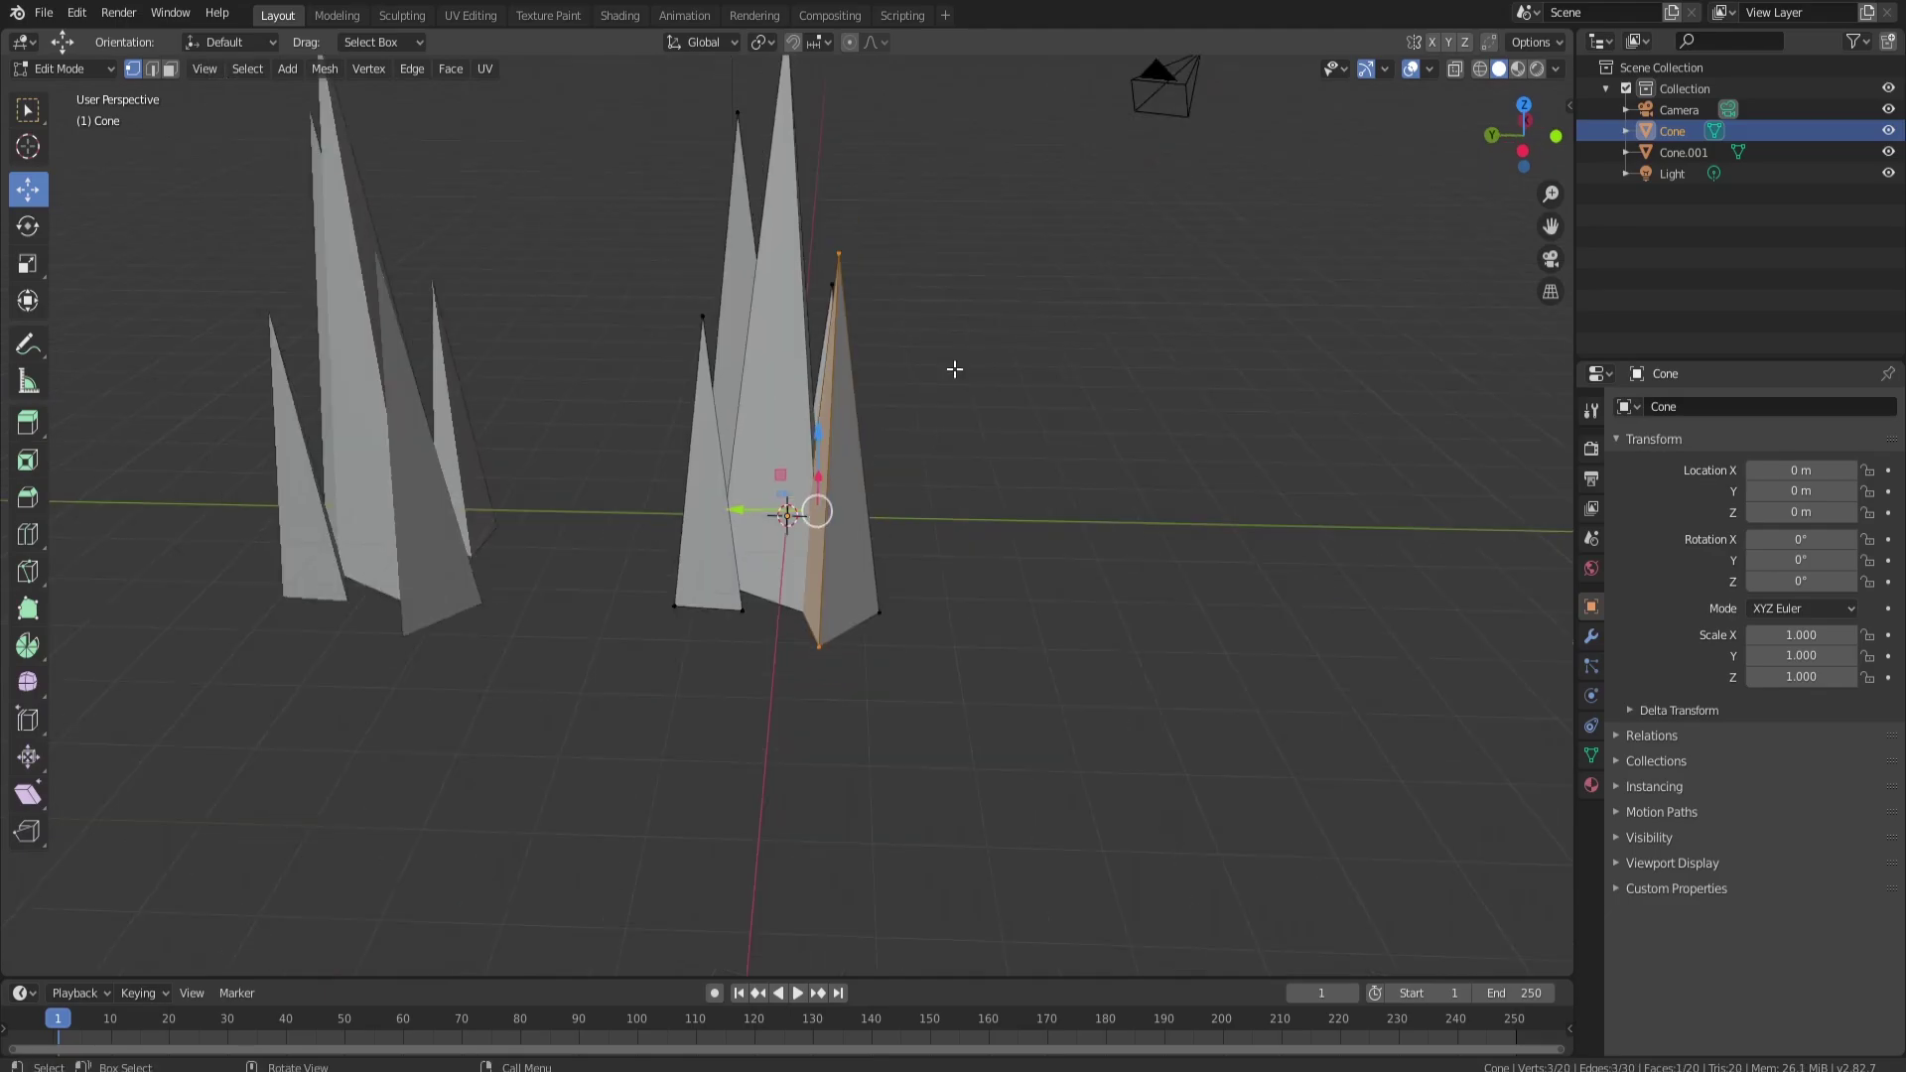
Move the tip of the outer -Y spike outward so the spike leans away from the central one
{"action": "left_click", "coordinate": [829, 306]}
{"action": "middle_click_drag", "start_coordinate": [920, 332], "coordinate": [834, 333]}
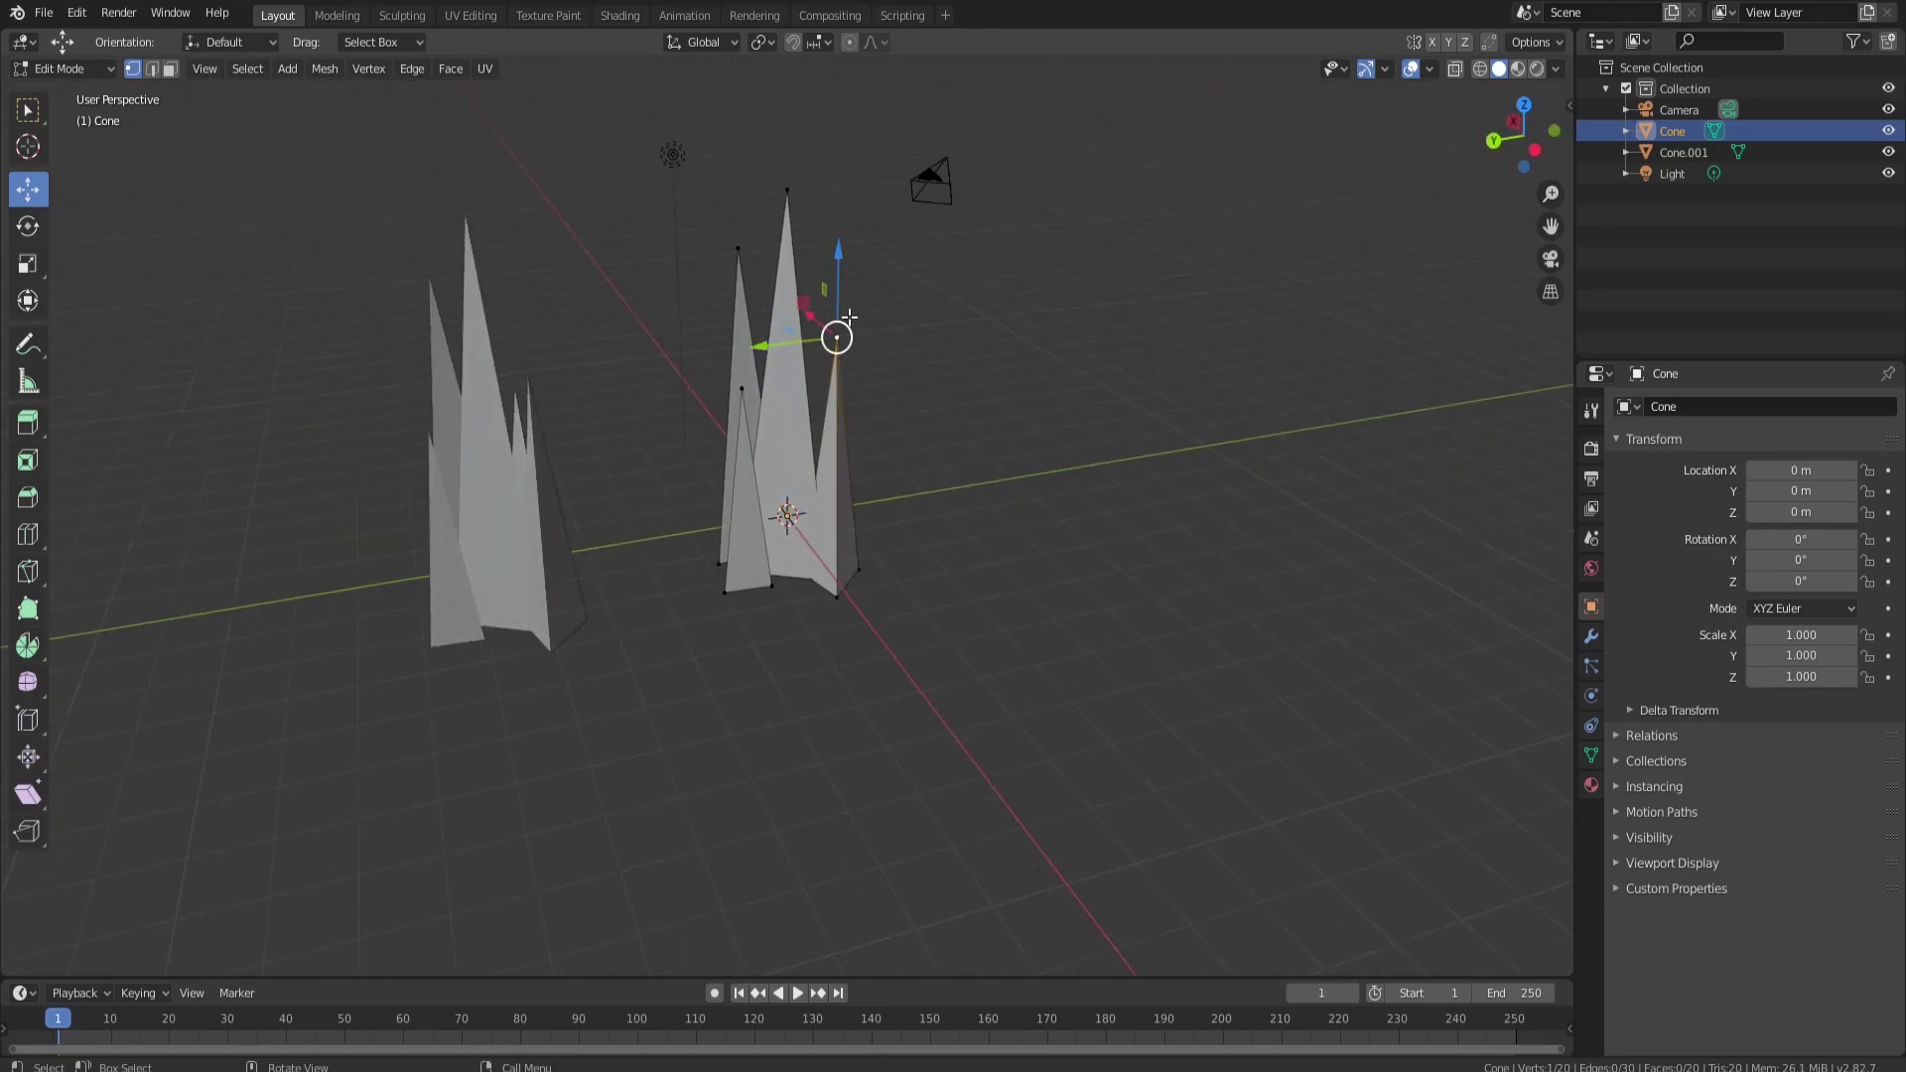
{"action": "key", "text": "g"}
{"action": "left_click_drag", "start_coordinate": [829, 345], "coordinate": [828, 345]}
Pull the tip of the short +Y spike outward and adjust its lean from other angles
{"action": "left_click", "coordinate": [741, 395]}
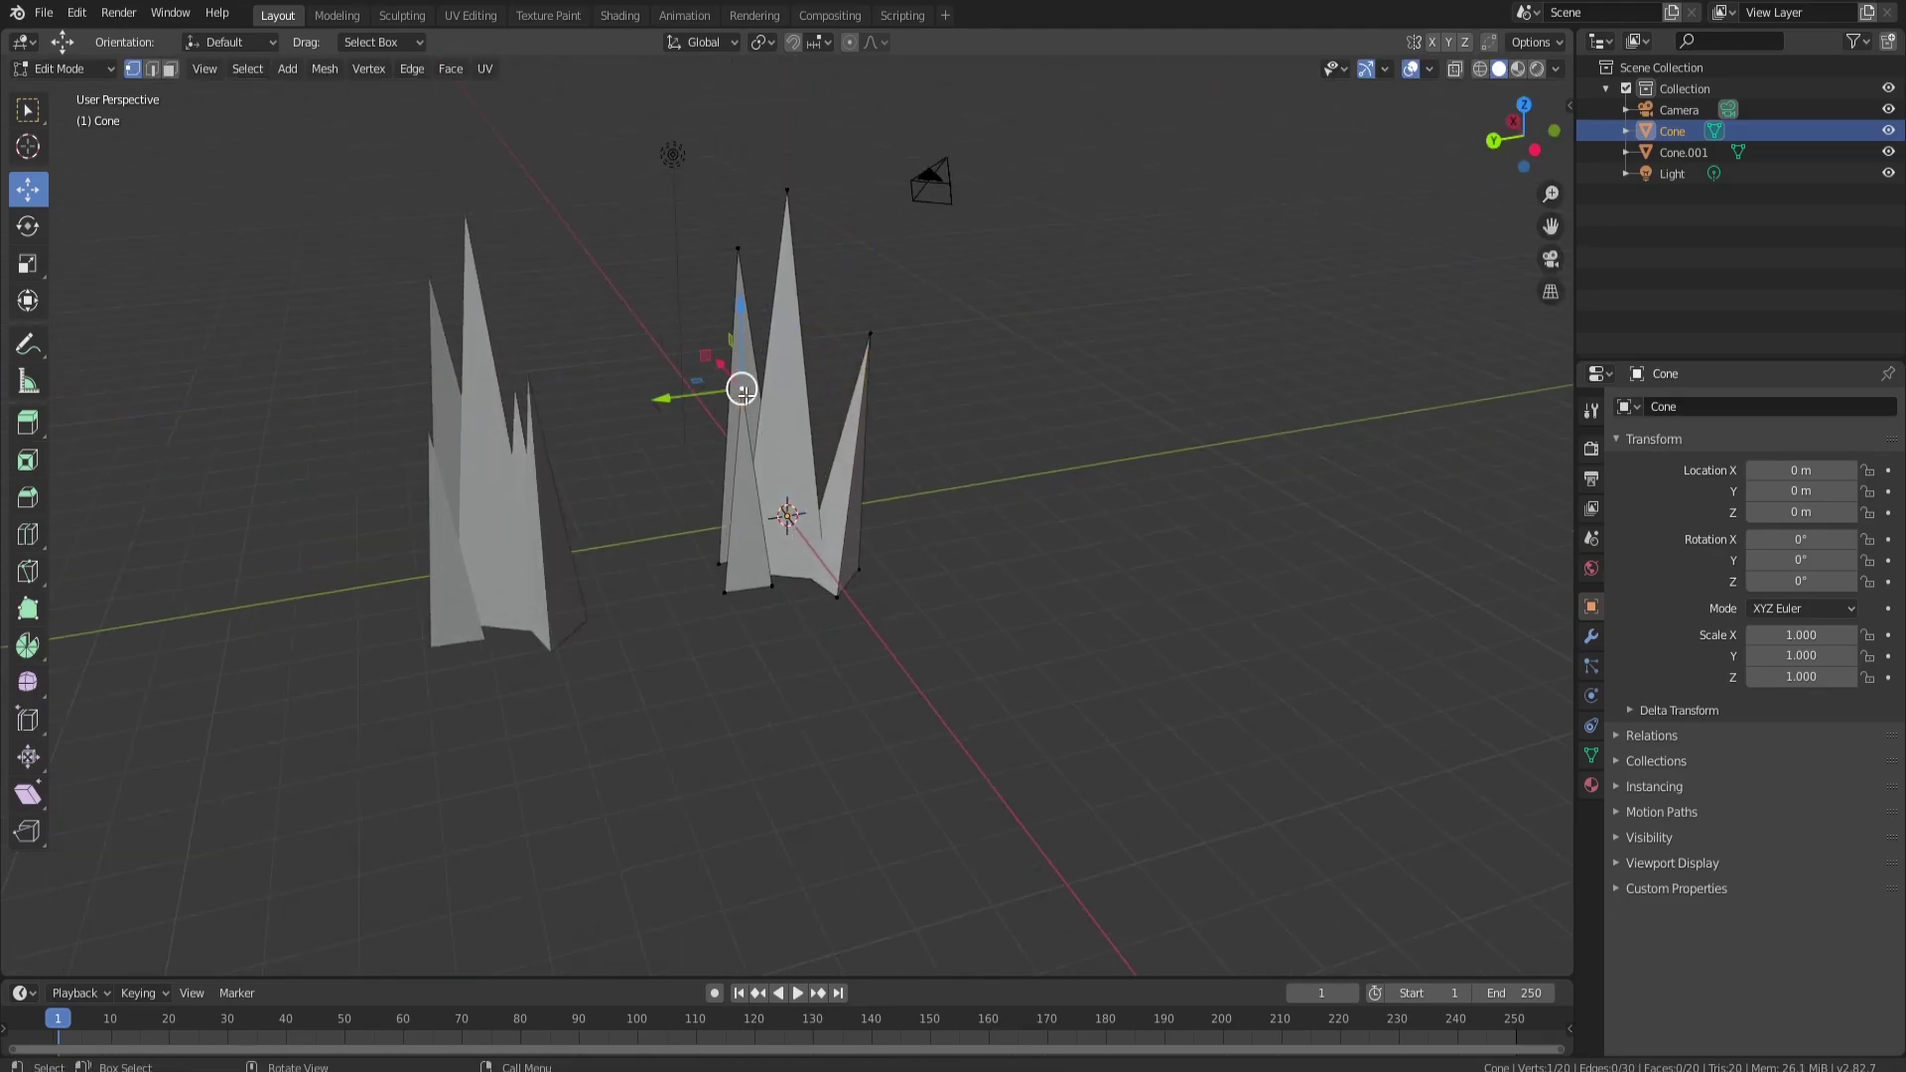
{"action": "left_click_drag", "start_coordinate": [699, 390], "coordinate": [660, 396]}
{"action": "left_click", "coordinate": [659, 396]}
{"action": "middle_click_drag", "start_coordinate": [743, 253], "coordinate": [700, 381]}
{"action": "left_click_drag", "start_coordinate": [686, 373], "coordinate": [714, 398]}
{"action": "middle_click_drag", "start_coordinate": [1003, 369], "coordinate": [701, 497]}
{"action": "left_click_drag", "start_coordinate": [716, 515], "coordinate": [669, 550]}
Shift the tips of the remaining spikes, including the central one, so each leans at its own angle
{"action": "middle_click_drag", "start_coordinate": [760, 493], "coordinate": [784, 244]}
{"action": "left_click", "coordinate": [787, 226]}
{"action": "left_click_drag", "start_coordinate": [777, 195], "coordinate": [755, 299]}
{"action": "middle_click_drag", "start_coordinate": [875, 311], "coordinate": [685, 277]}
{"action": "left_click", "coordinate": [992, 237]}
{"action": "left_click", "coordinate": [707, 233]}
{"action": "left_click_drag", "start_coordinate": [771, 211], "coordinate": [861, 191]}
{"action": "left_click", "coordinate": [998, 295]}
{"action": "middle_click_drag", "start_coordinate": [838, 477], "coordinate": [891, 388]}
{"action": "scroll", "coordinate": [992, 366], "scroll_direction": "down", "scroll_amount": 2}
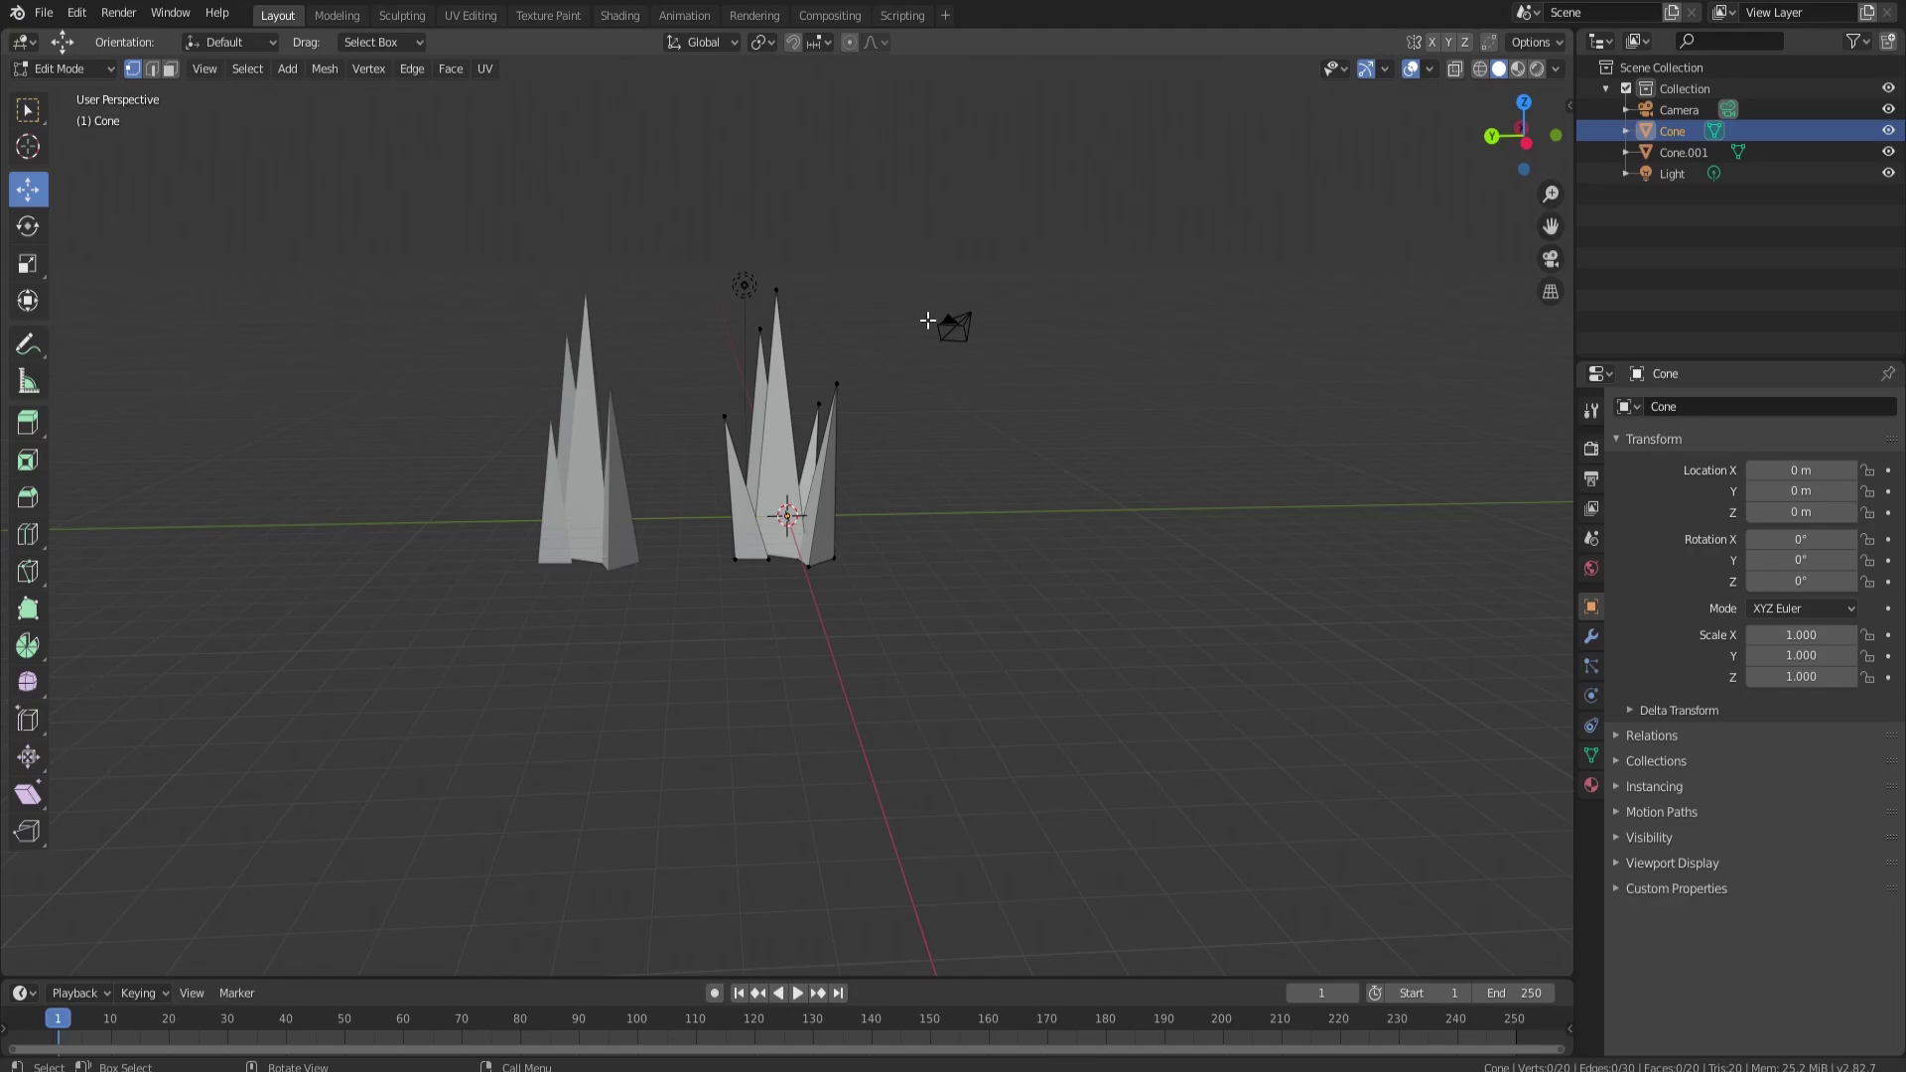
{"action": "scroll", "coordinate": [863, 451], "scroll_direction": "up", "scroll_amount": 2}
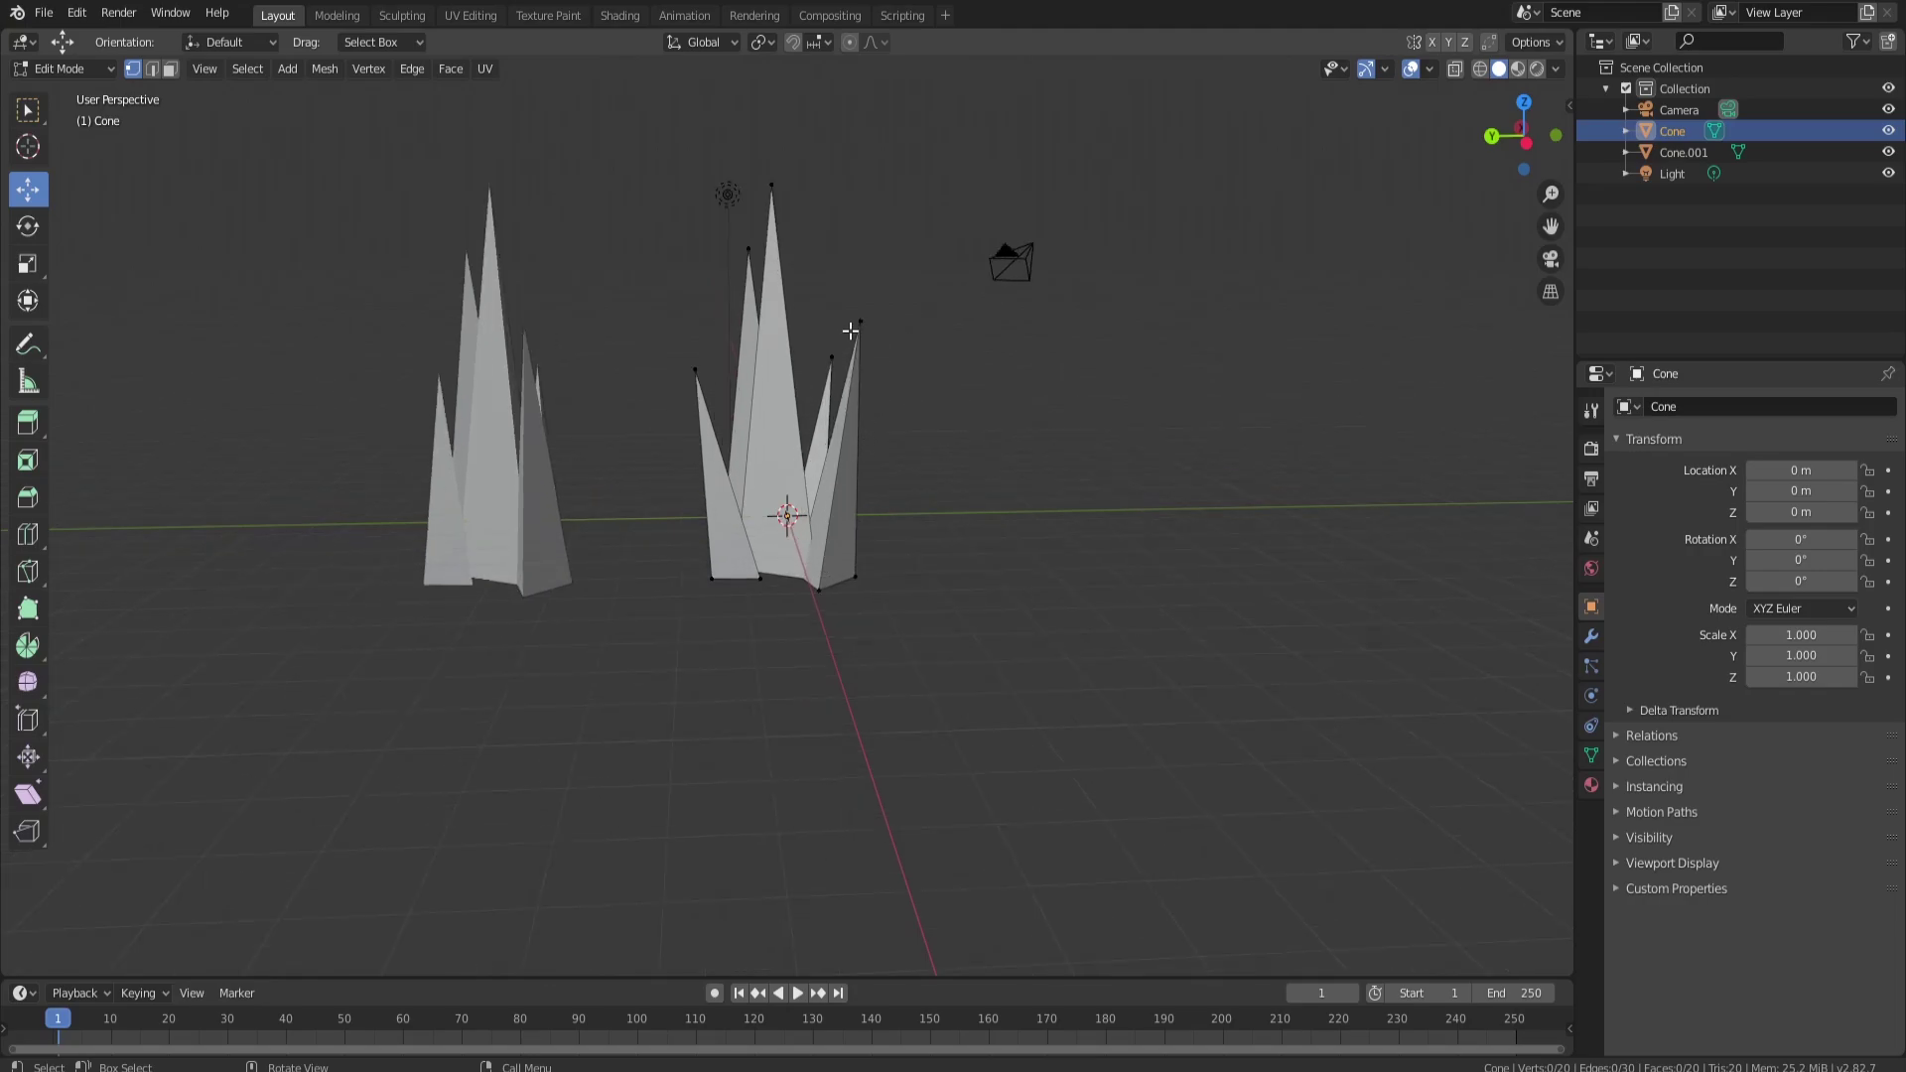
{"action": "key", "text": "ctrl+r"}
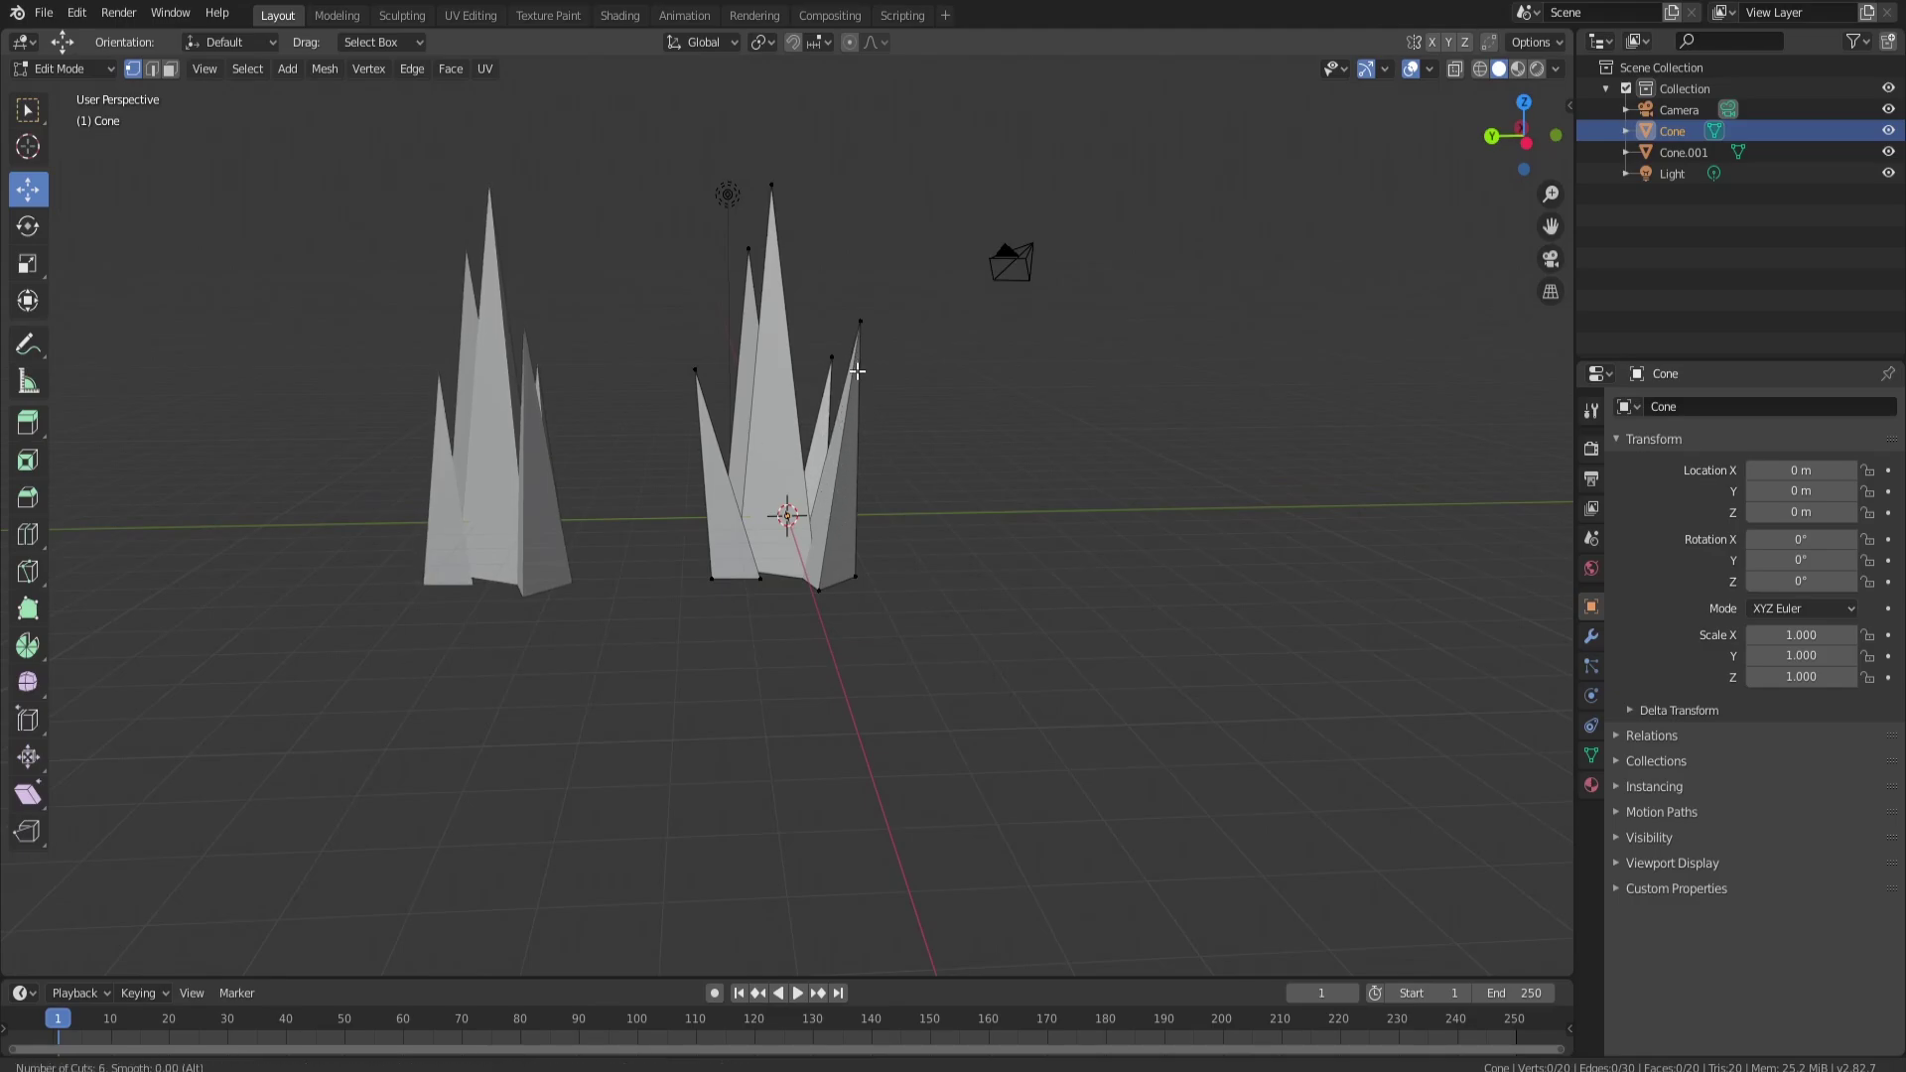
{"action": "scroll", "coordinate": [923, 413], "scroll_direction": "up", "scroll_amount": 3}
{"action": "middle_click_drag", "start_coordinate": [957, 392], "coordinate": [840, 453]}
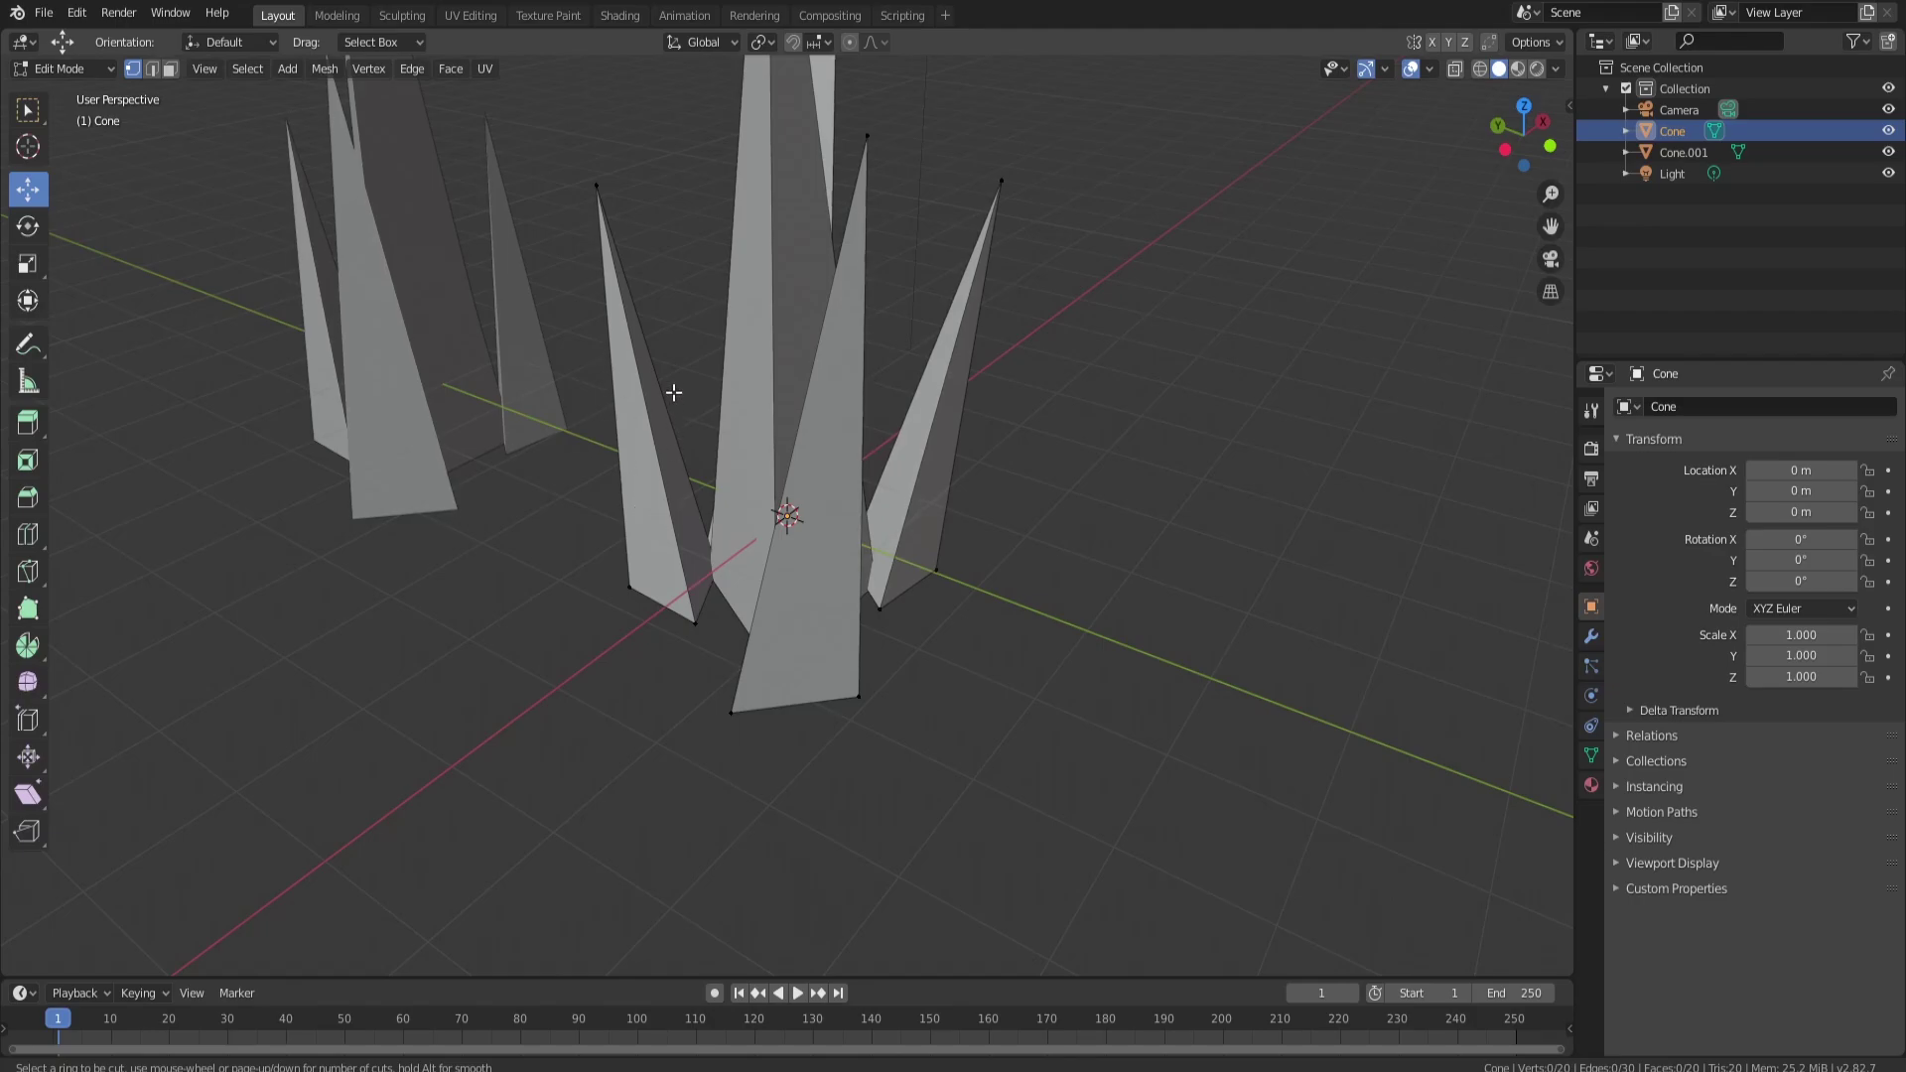
{"action": "key", "text": "Tab"}
{"action": "middle_click_drag", "start_coordinate": [667, 287], "coordinate": [831, 273]}
{"action": "scroll", "coordinate": [830, 273], "scroll_direction": "down", "scroll_amount": 5}
{"action": "key", "text": "Tab"}
{"action": "middle_click_drag", "start_coordinate": [937, 343], "coordinate": [987, 385]}
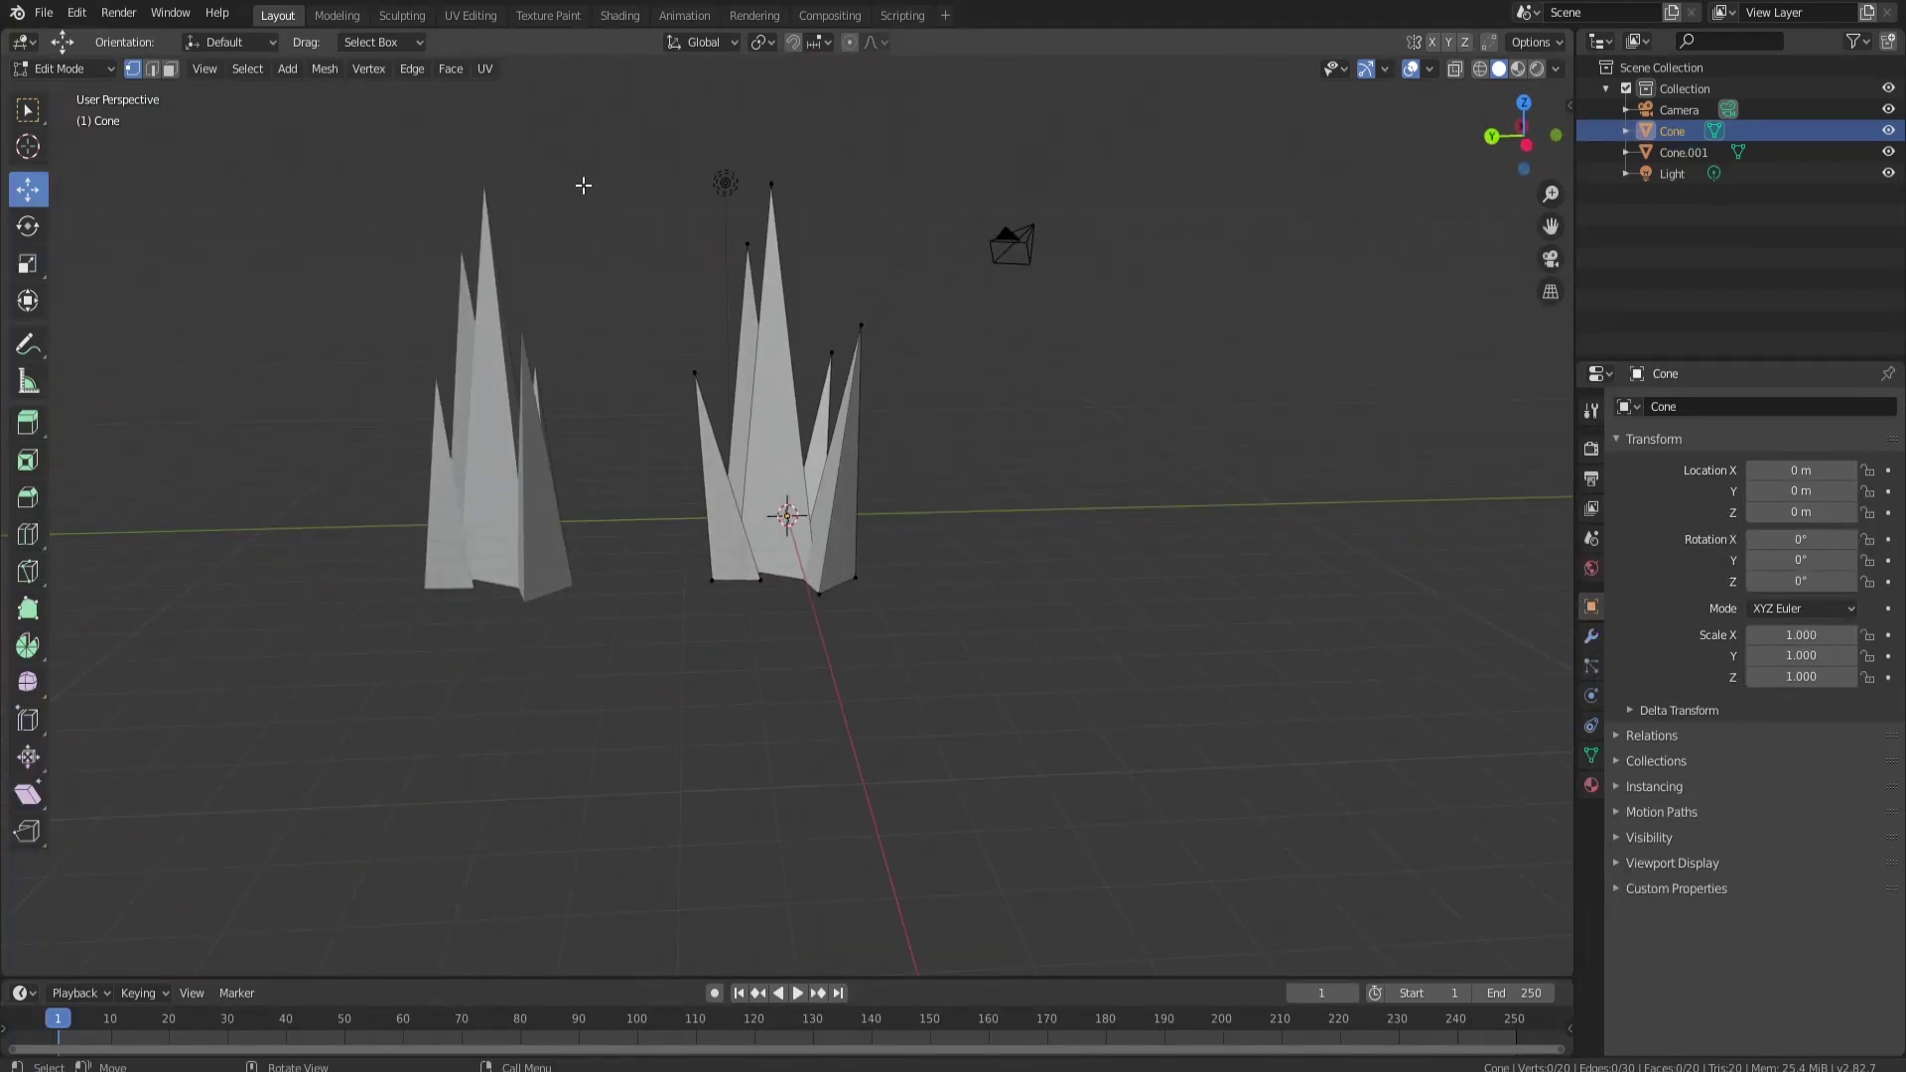
Export the spike model as an FBX file
{"action": "left_click", "coordinate": [44, 12]}
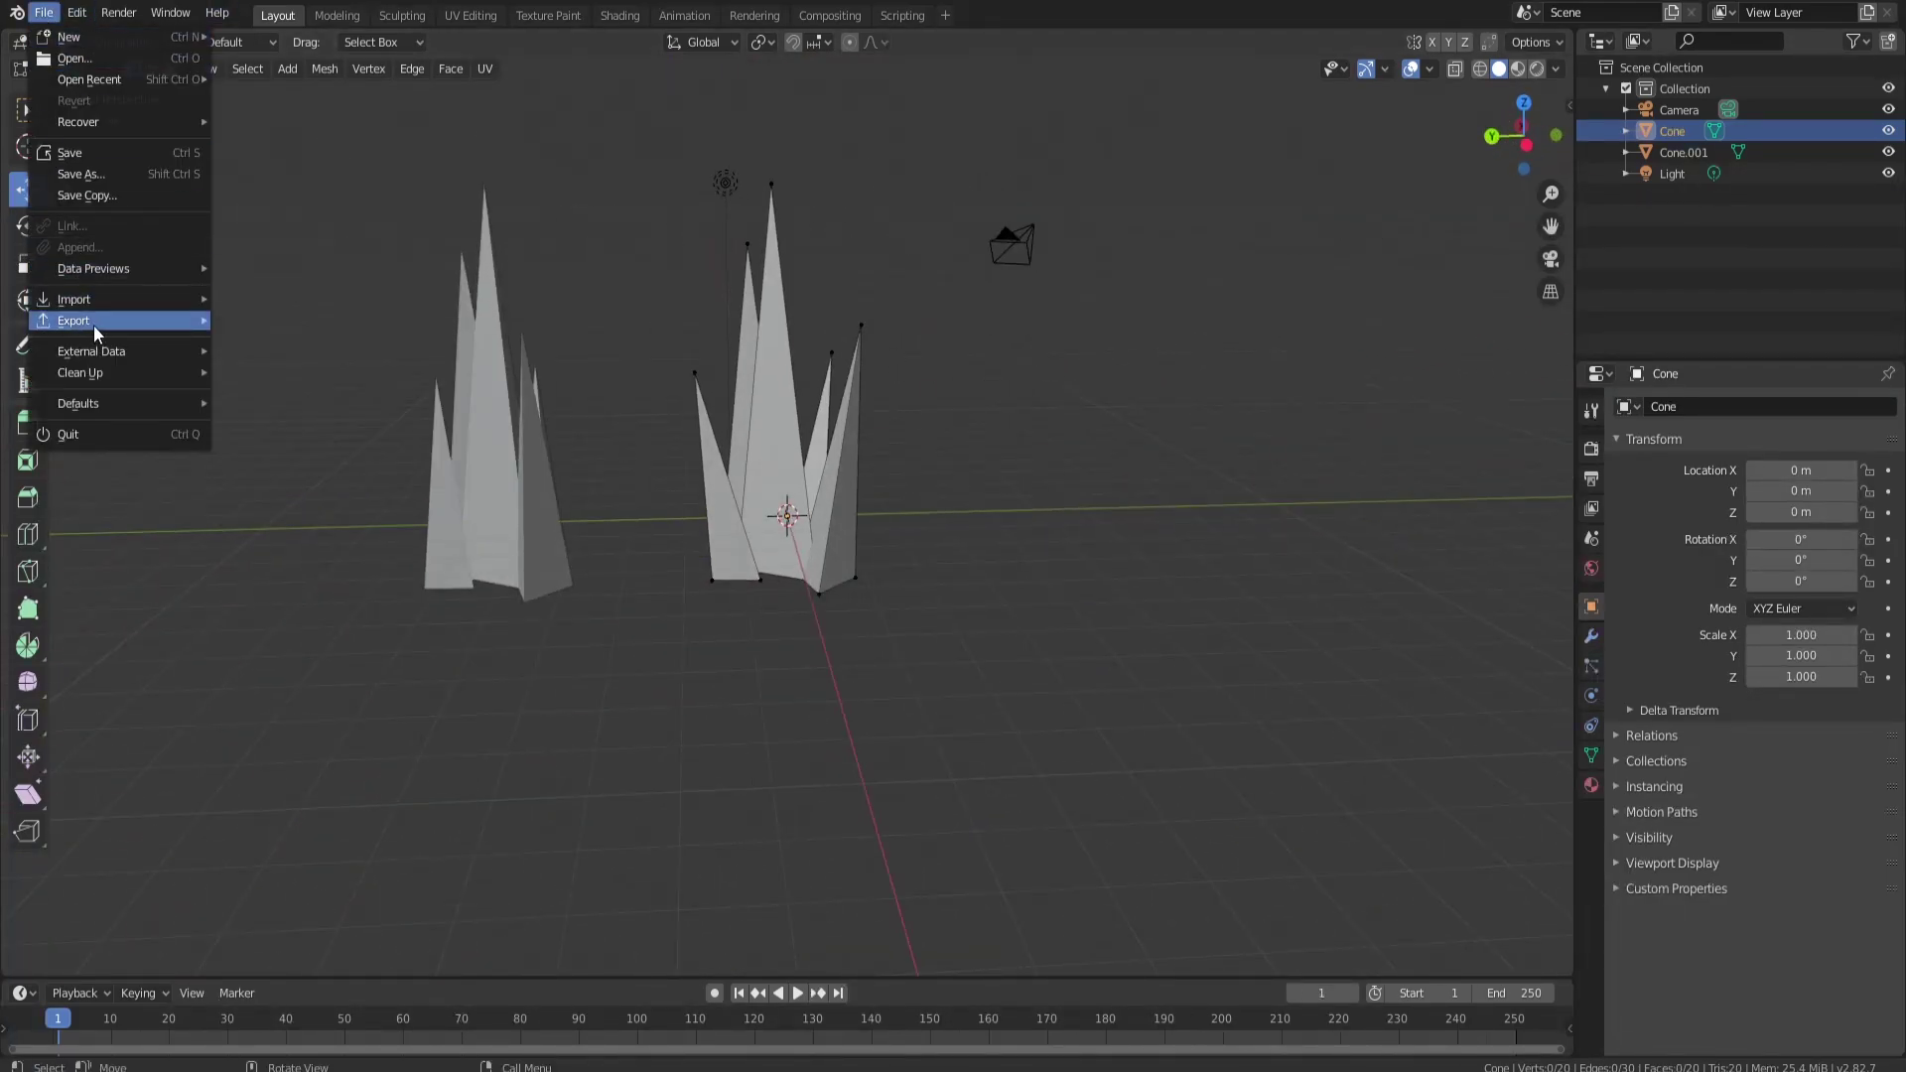
{"action": "mouse_move", "coordinate": [96, 334]}
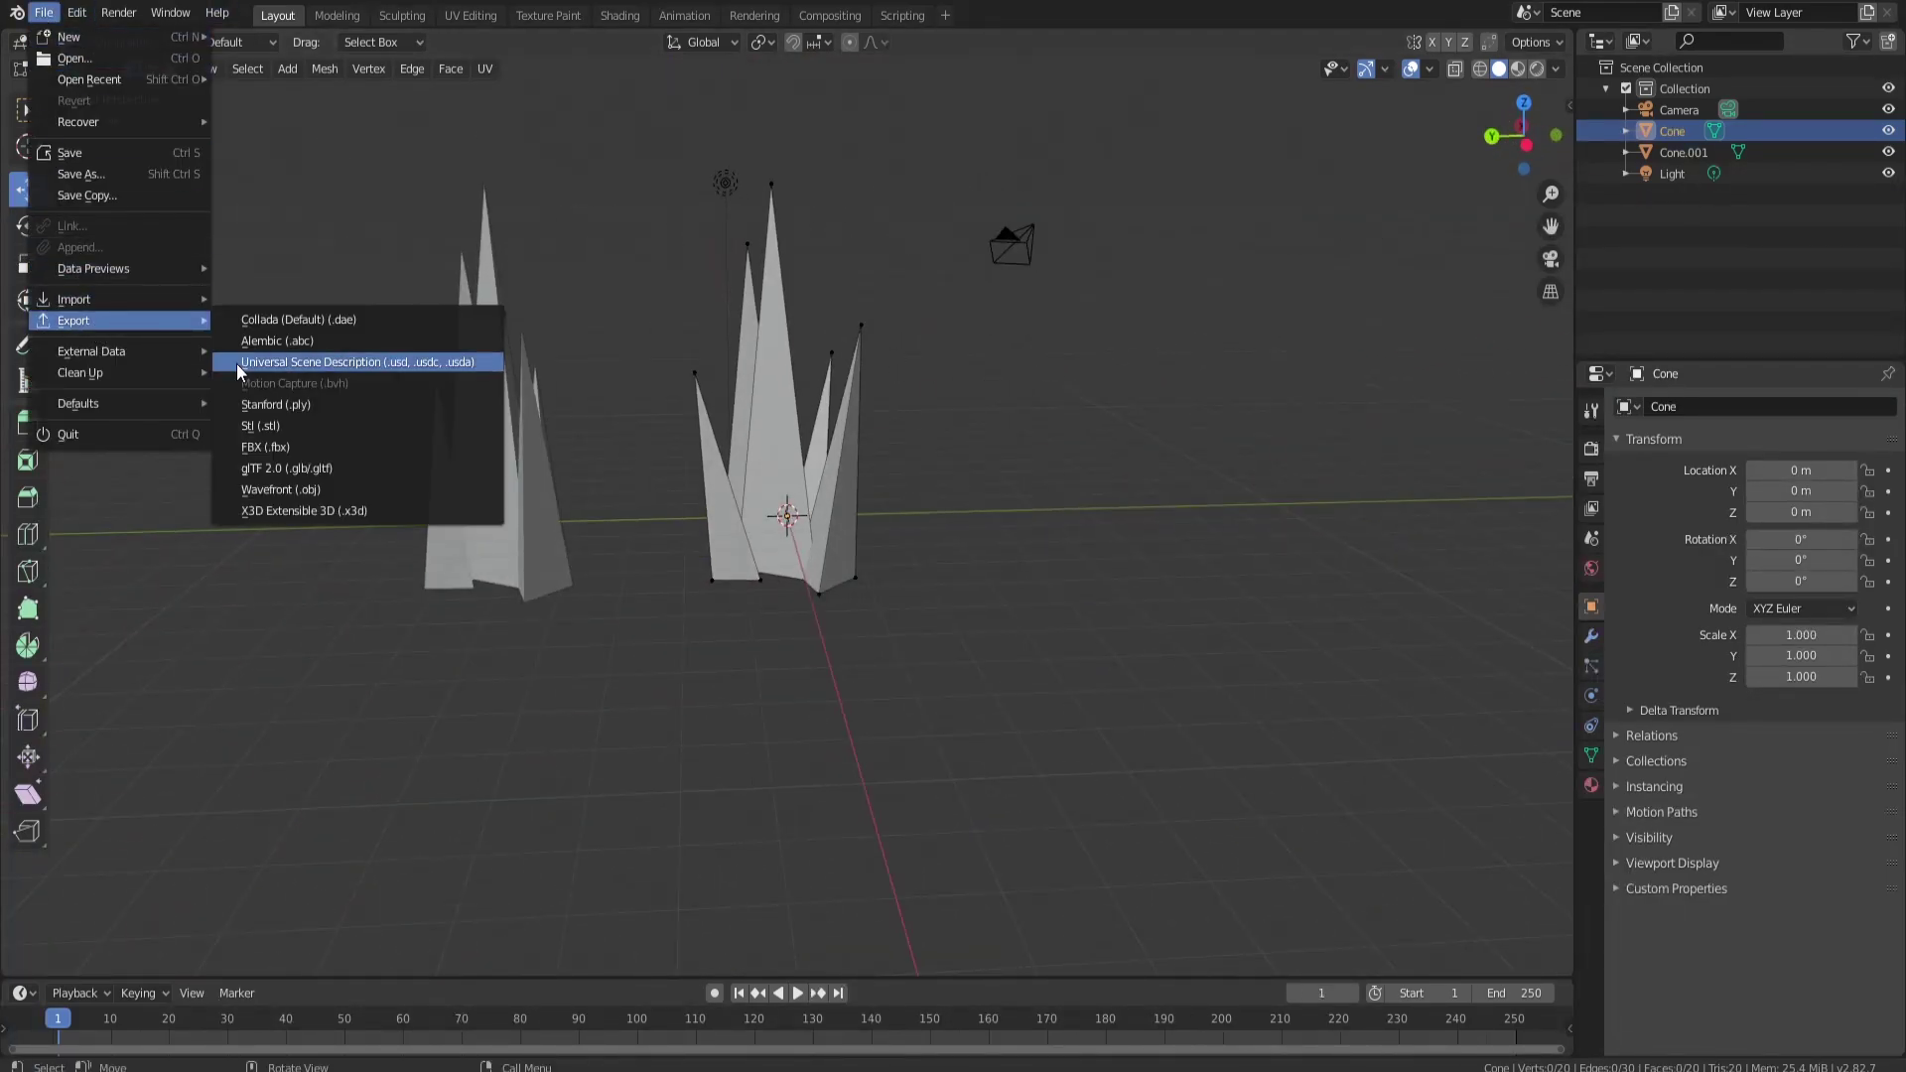
{"action": "left_click", "coordinate": [266, 448]}
{"action": "left_click_drag", "start_coordinate": [0, 256], "coordinate": [8, 226]}
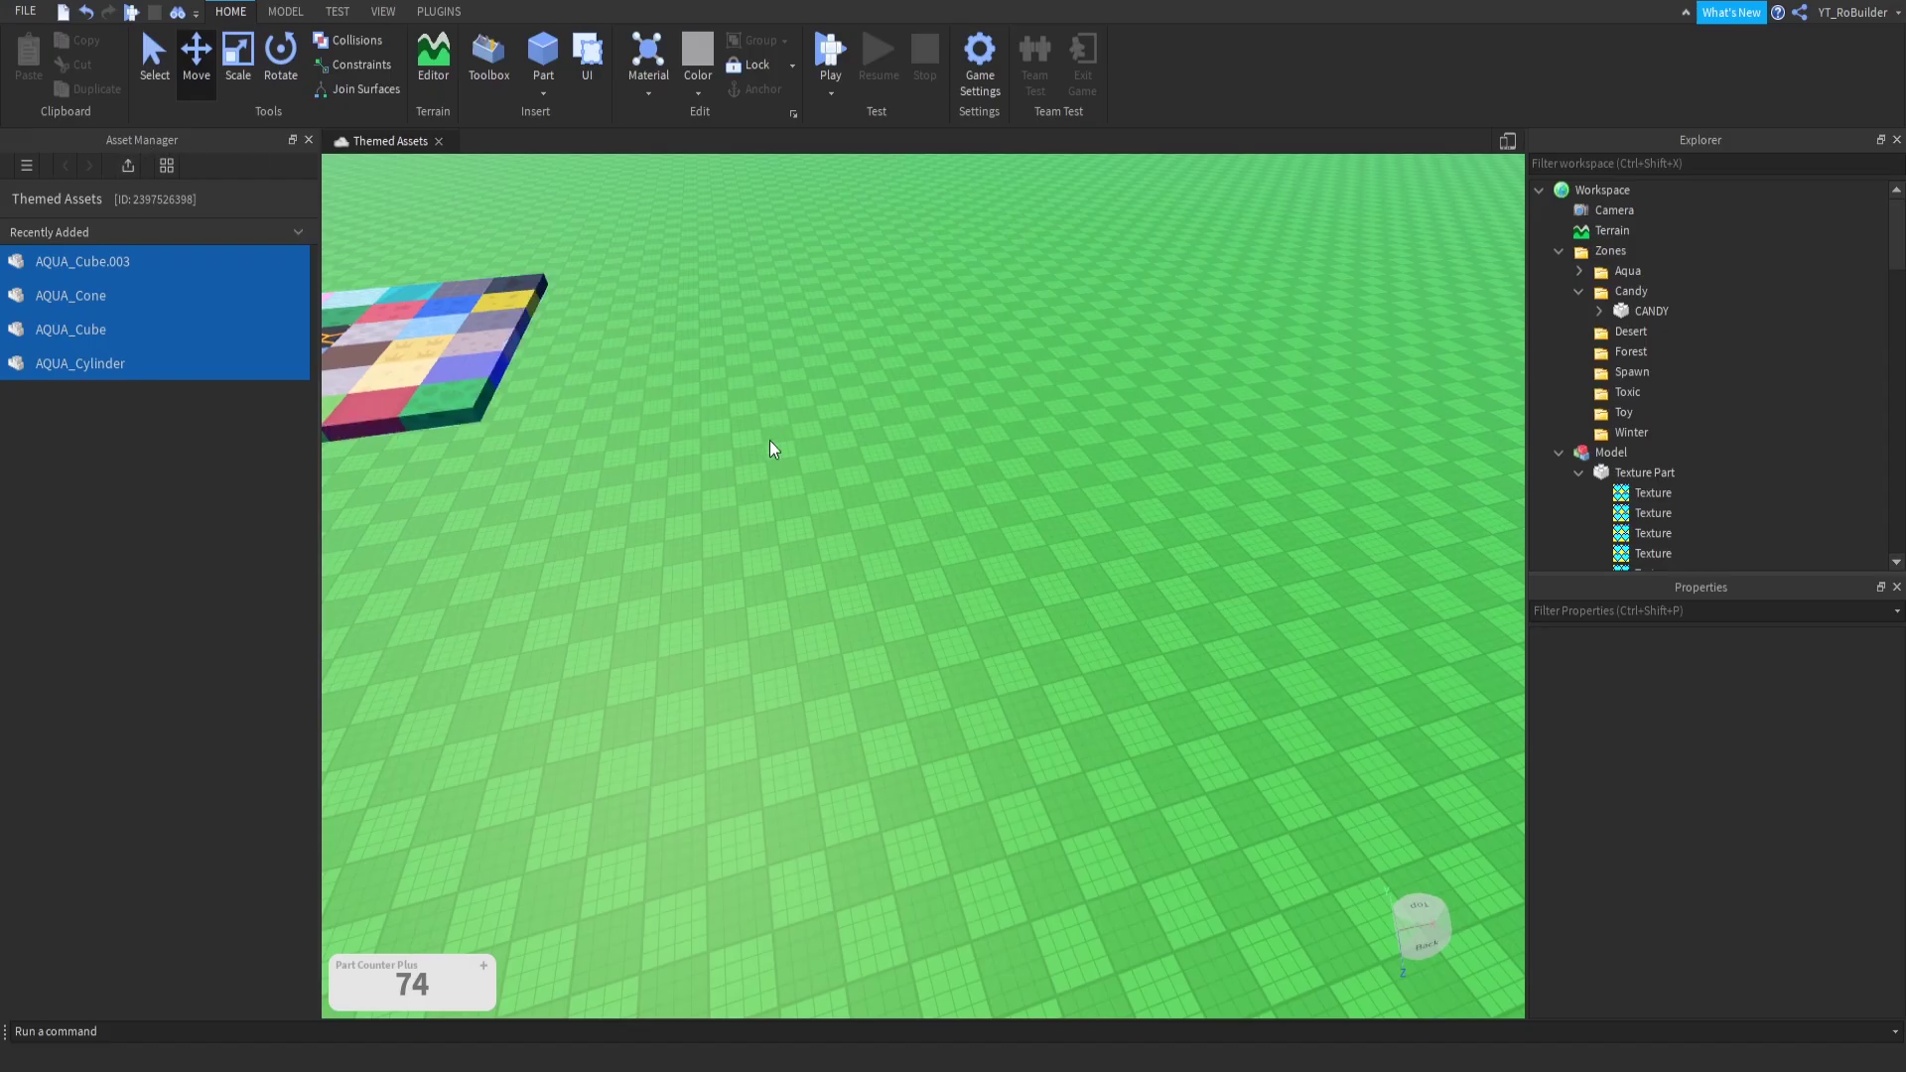
Switch to Roblox Studio and bulk-import the 2Grass mesh file from the DEV folder into the Themed Assets game
{"action": "right_click_drag", "start_coordinate": [770, 439], "coordinate": [813, 431]}
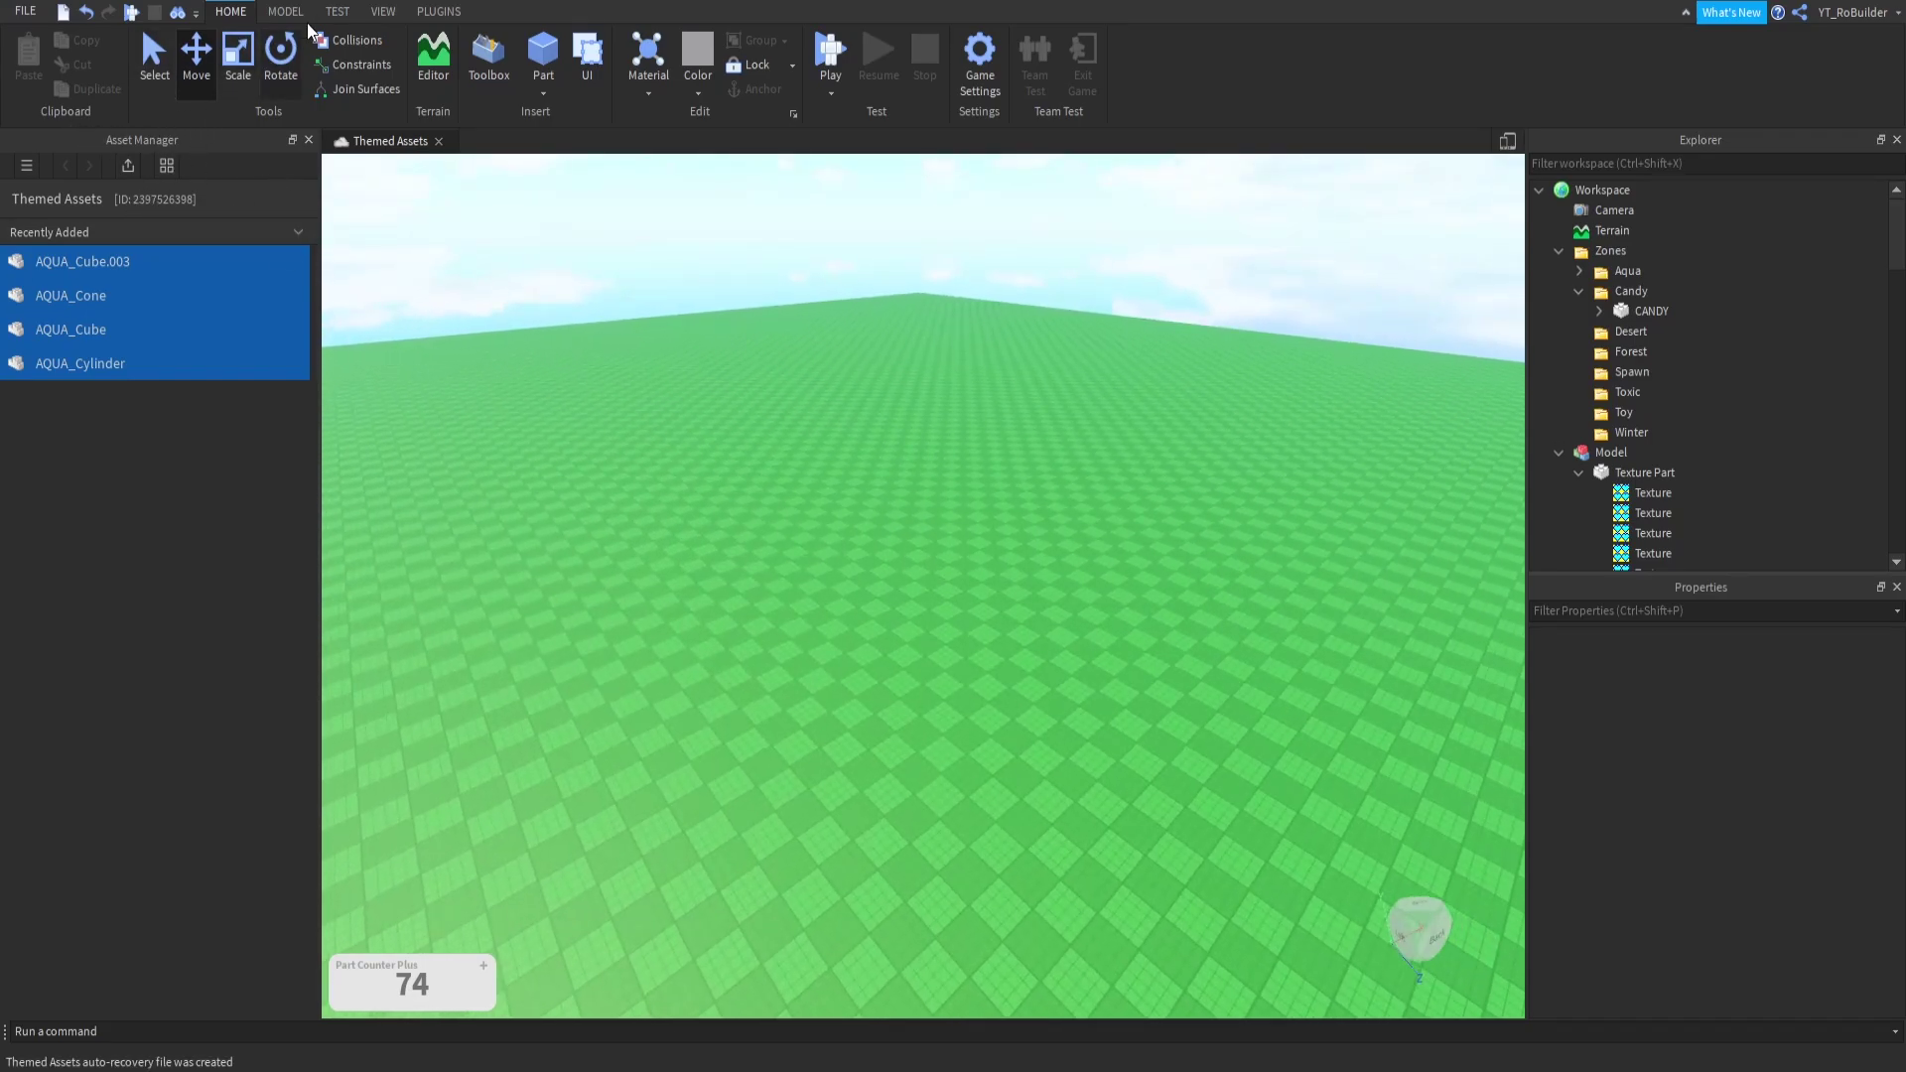
{"action": "left_click", "coordinate": [383, 12]}
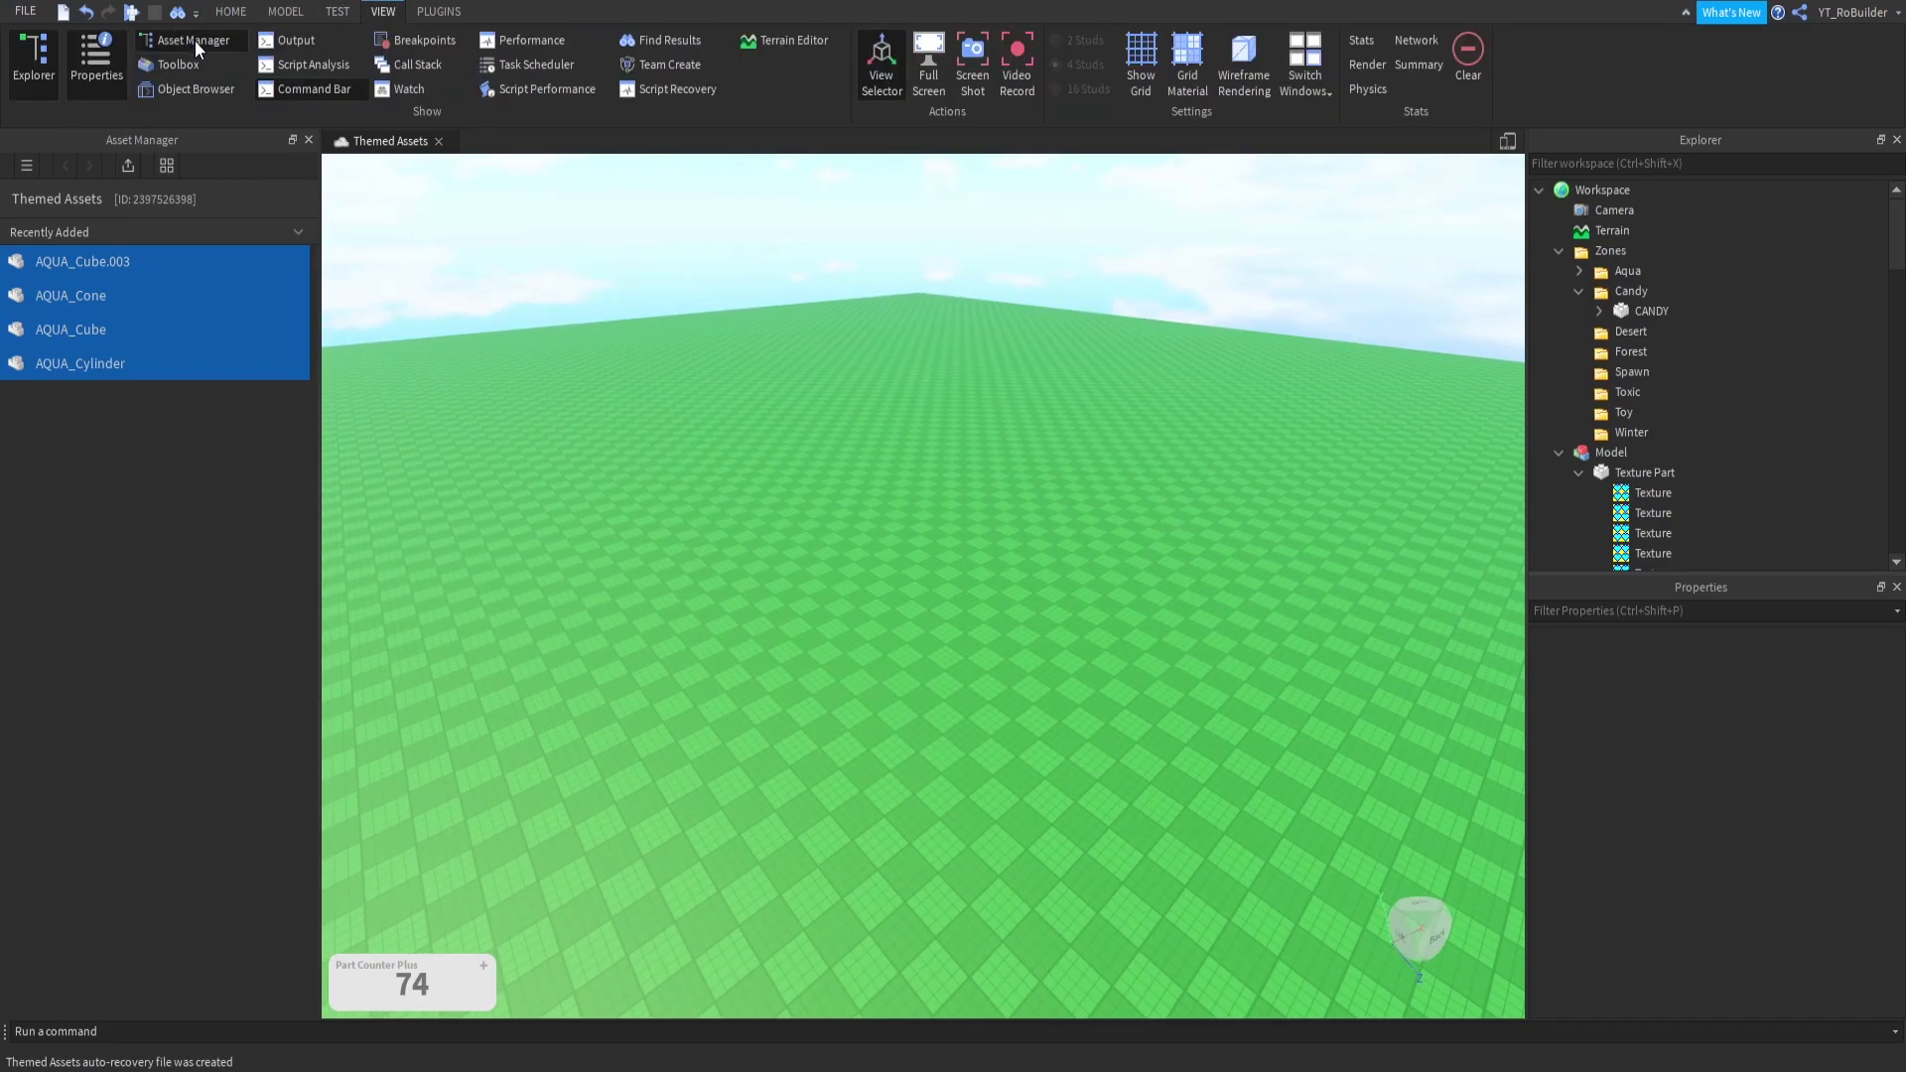
{"action": "left_click", "coordinate": [227, 12]}
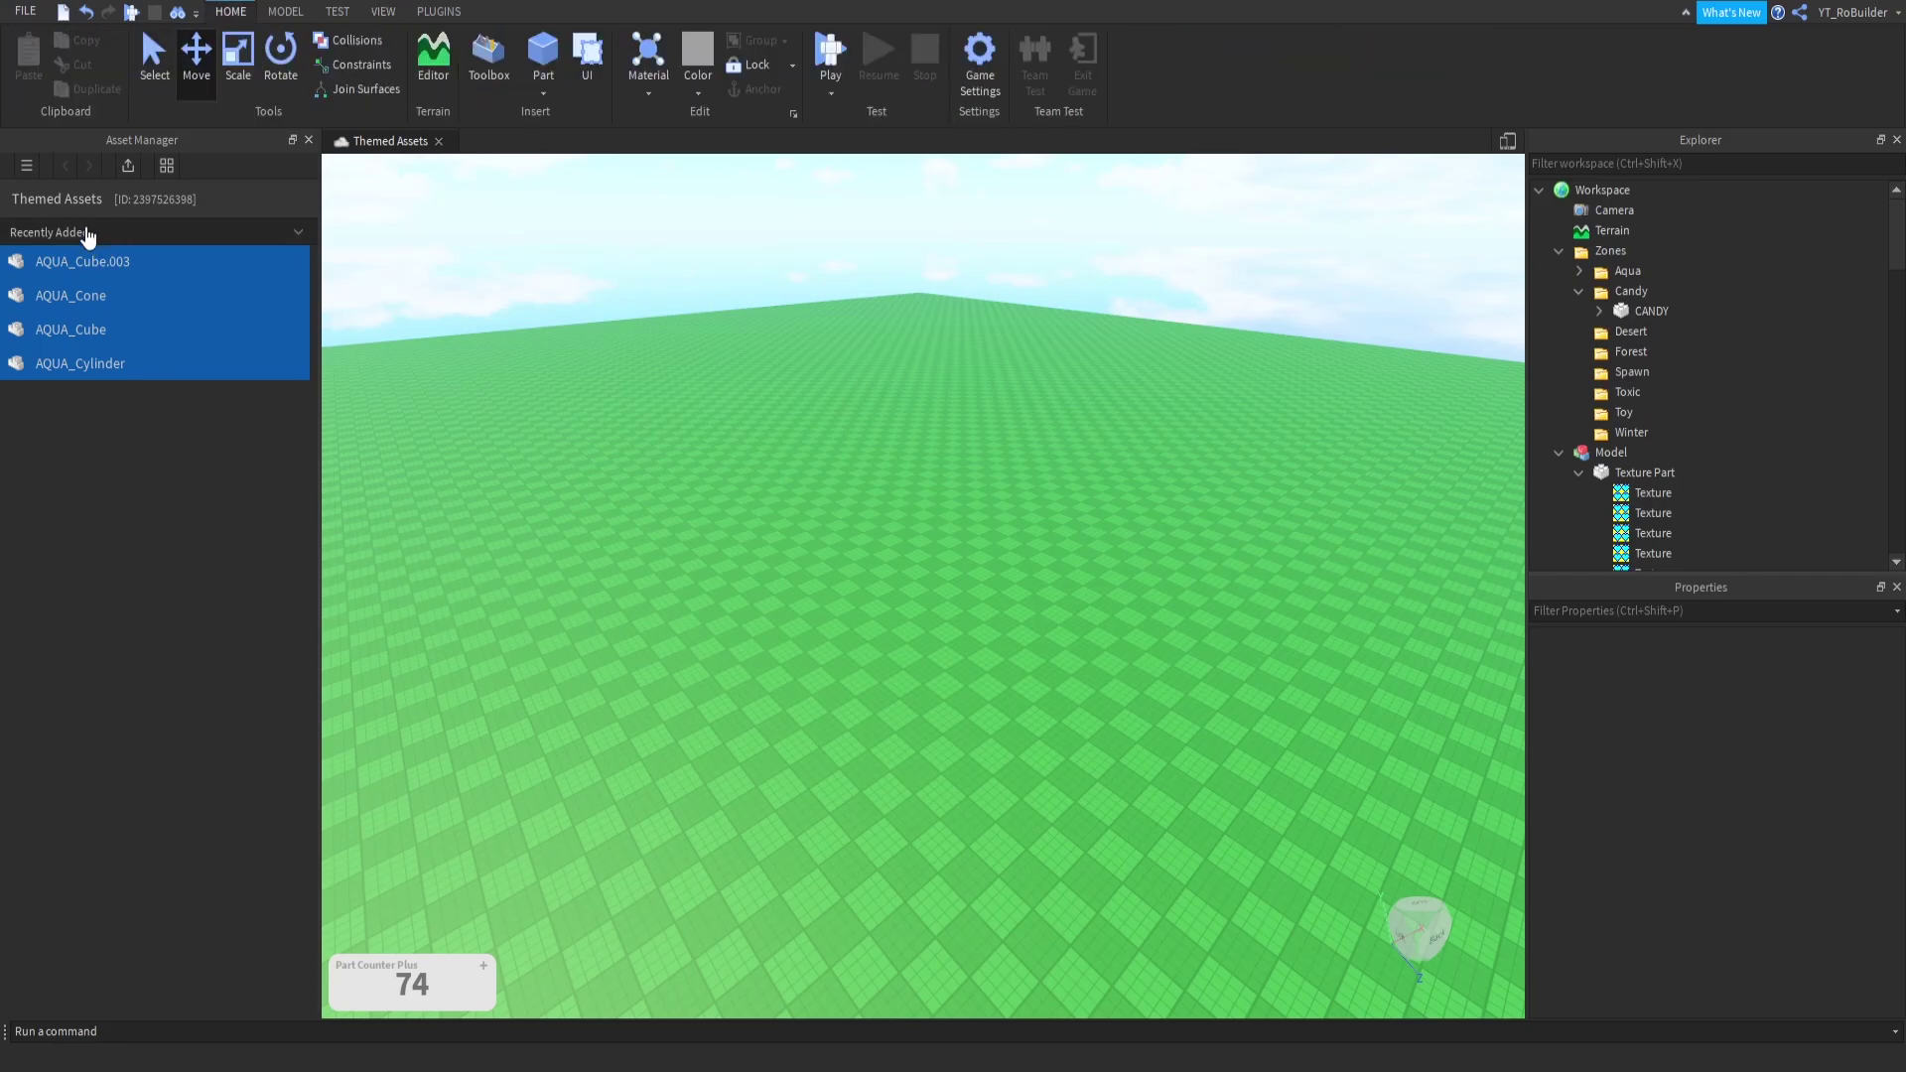
{"action": "left_click", "coordinate": [129, 165]}
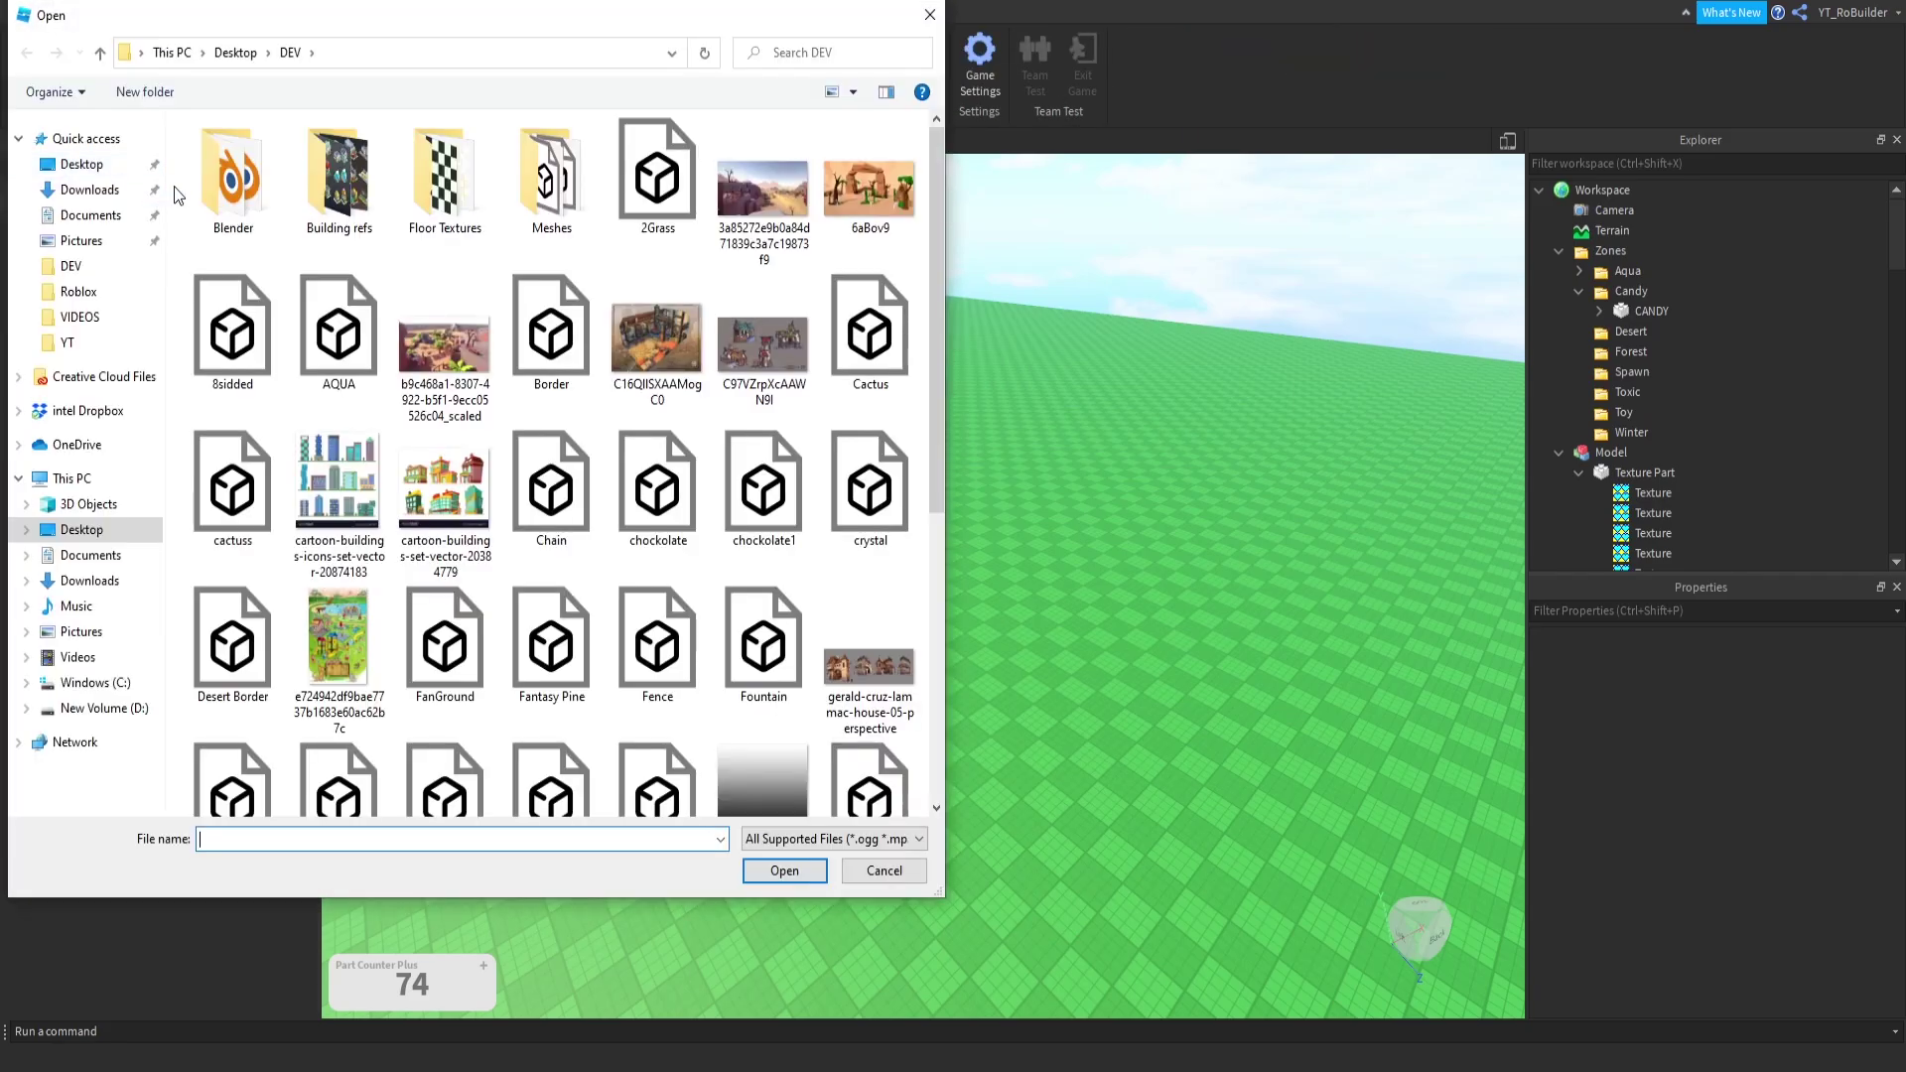
{"action": "left_click", "coordinate": [661, 180]}
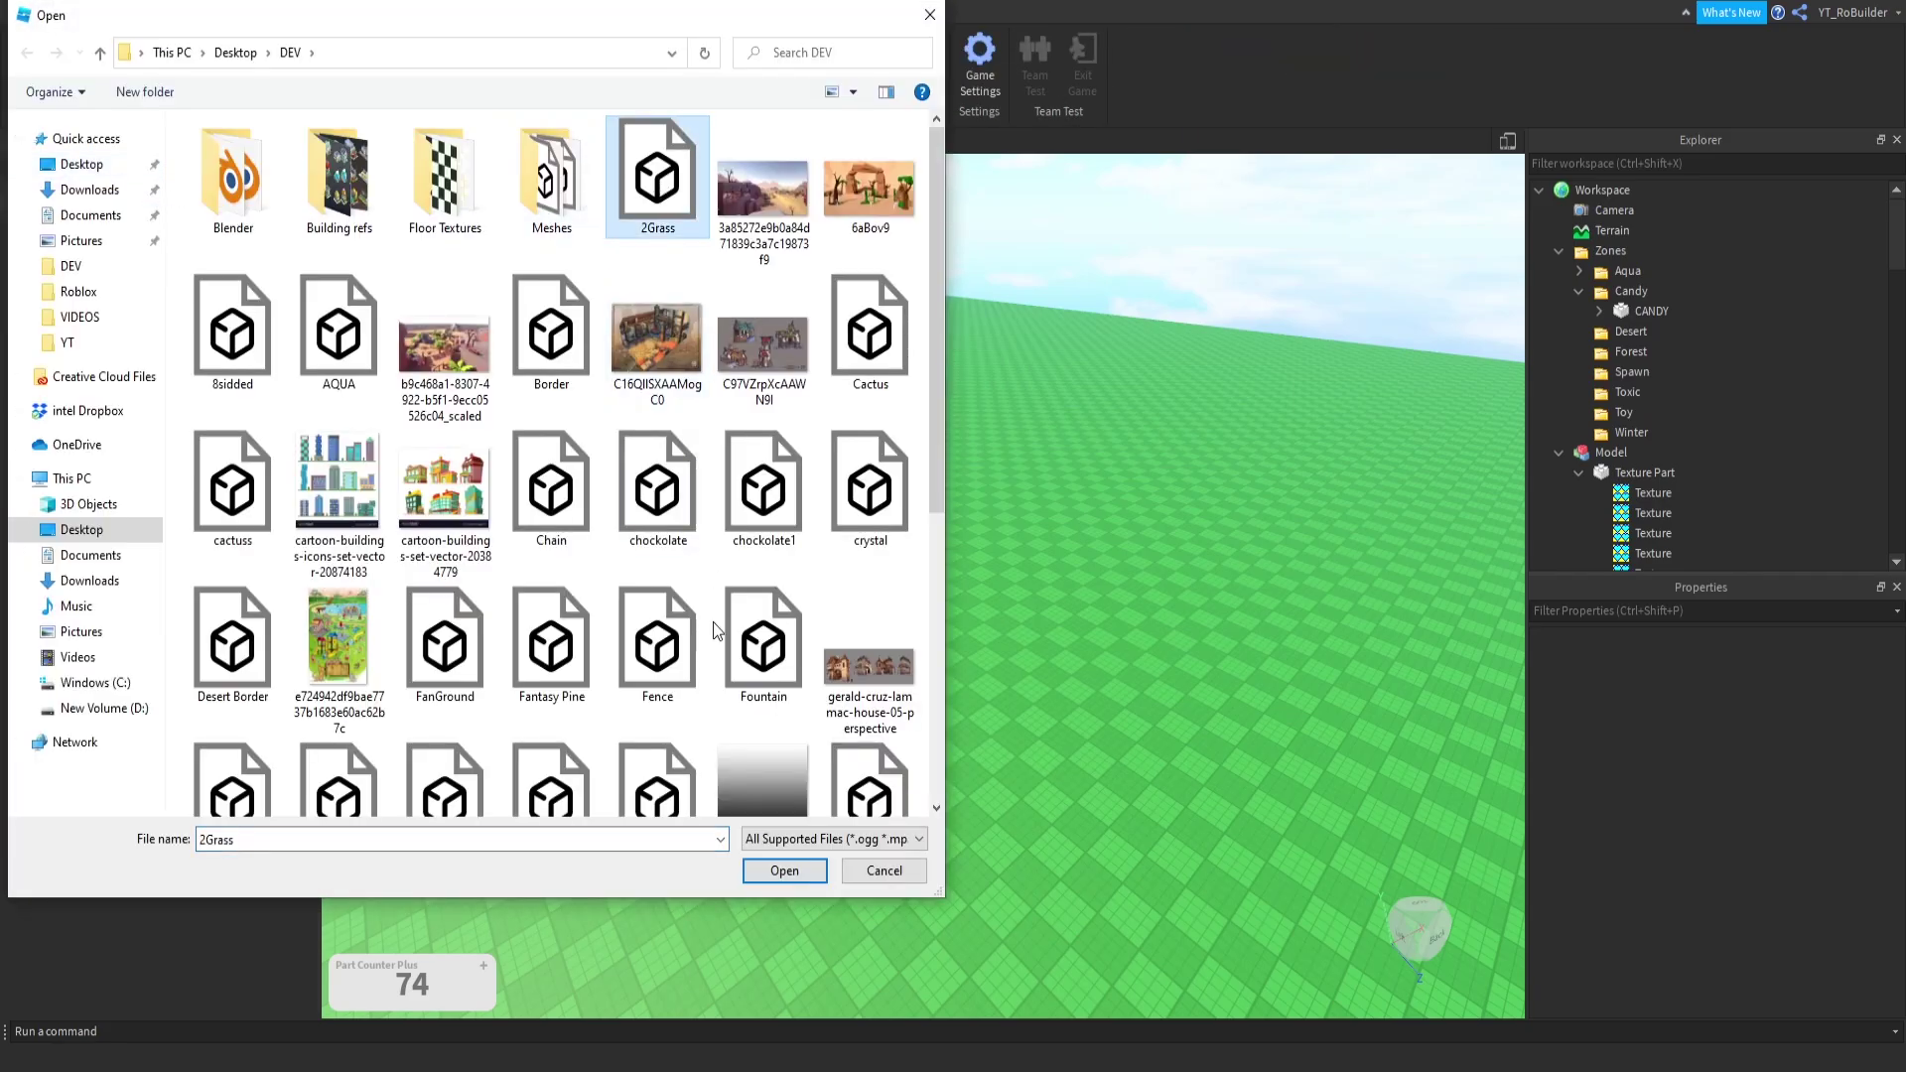
{"action": "left_click", "coordinate": [790, 874]}
{"action": "left_click", "coordinate": [1034, 597]}
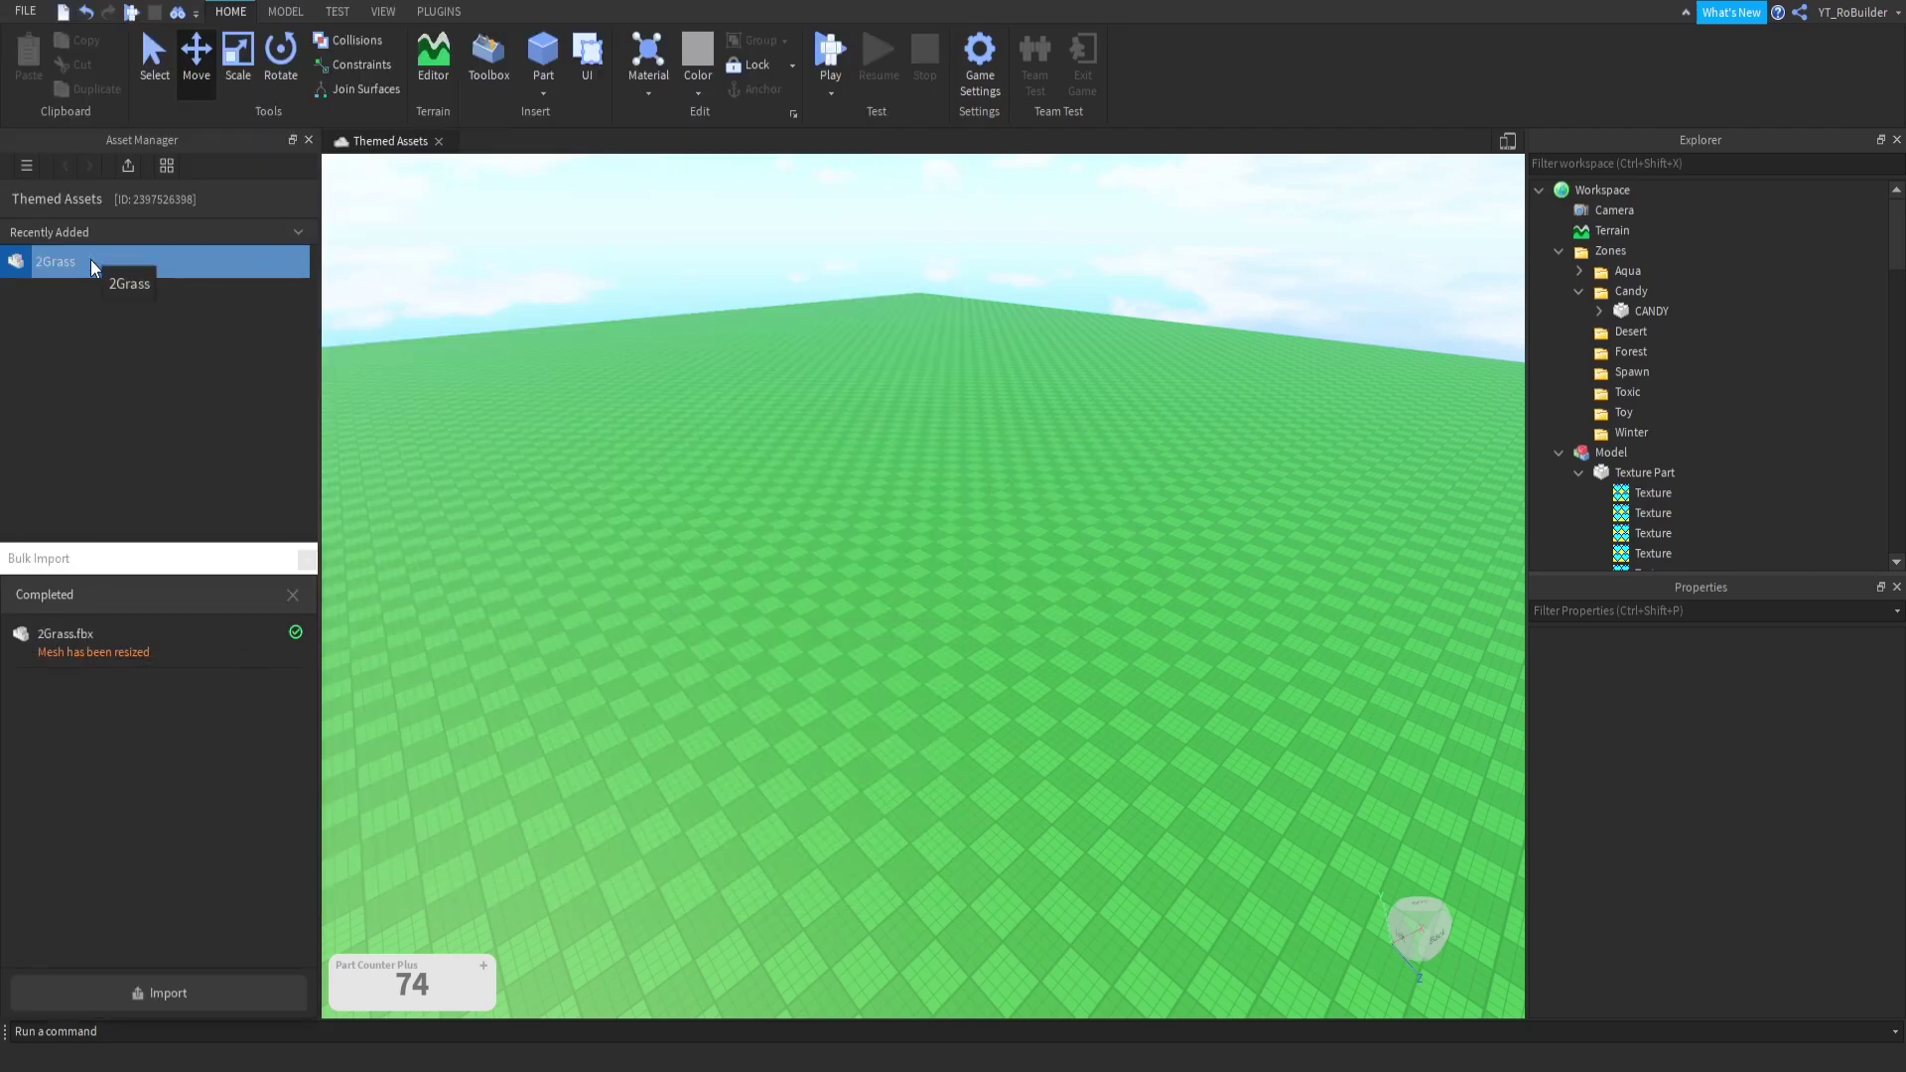
Insert the imported 2Grass mesh into the workspace and place it on the green baseplate
{"action": "left_click", "coordinate": [57, 264]}
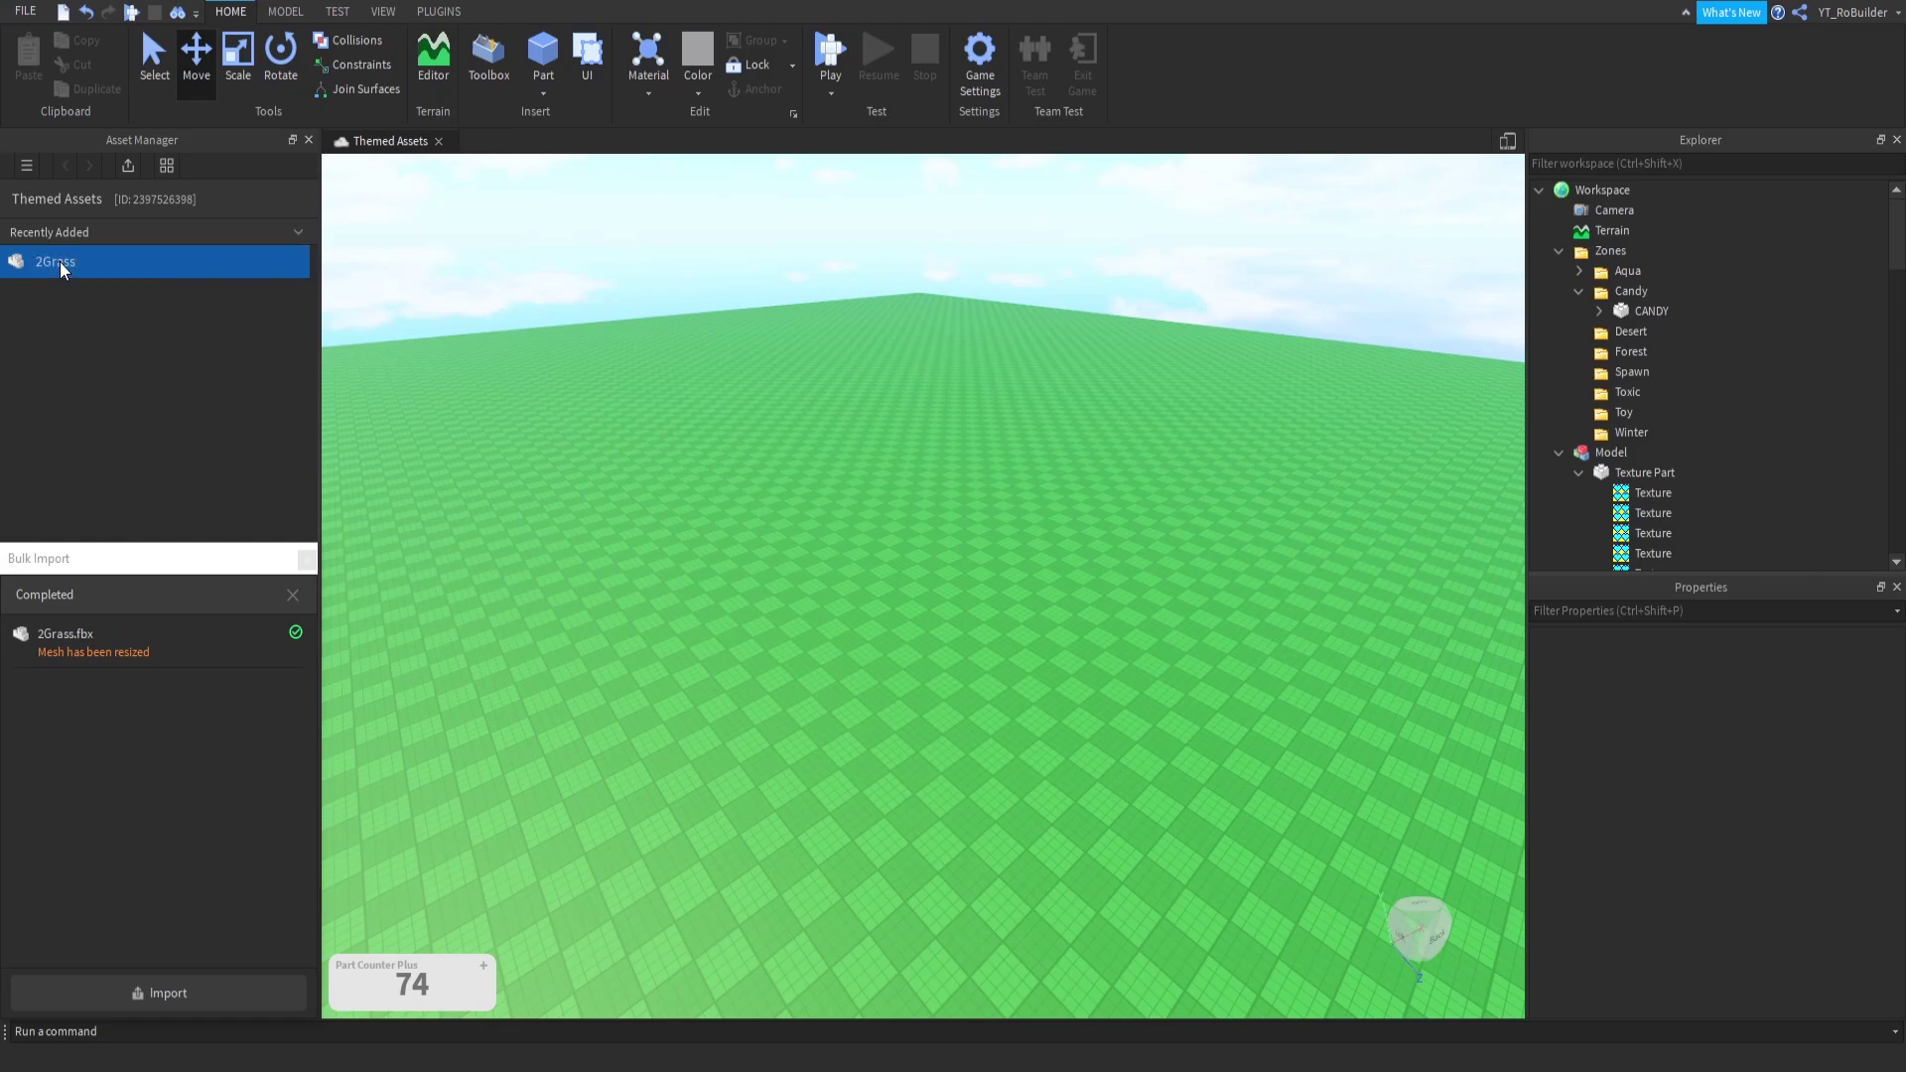
{"action": "right_click", "coordinate": [104, 270]}
{"action": "left_click", "coordinate": [178, 308]}
{"action": "scroll", "coordinate": [938, 584], "scroll_direction": "down", "scroll_amount": 5}
{"action": "left_click_drag", "start_coordinate": [924, 401], "coordinate": [923, 283]}
{"action": "left_click_drag", "start_coordinate": [907, 557], "coordinate": [859, 618]}
{"action": "left_click", "coordinate": [860, 617]}
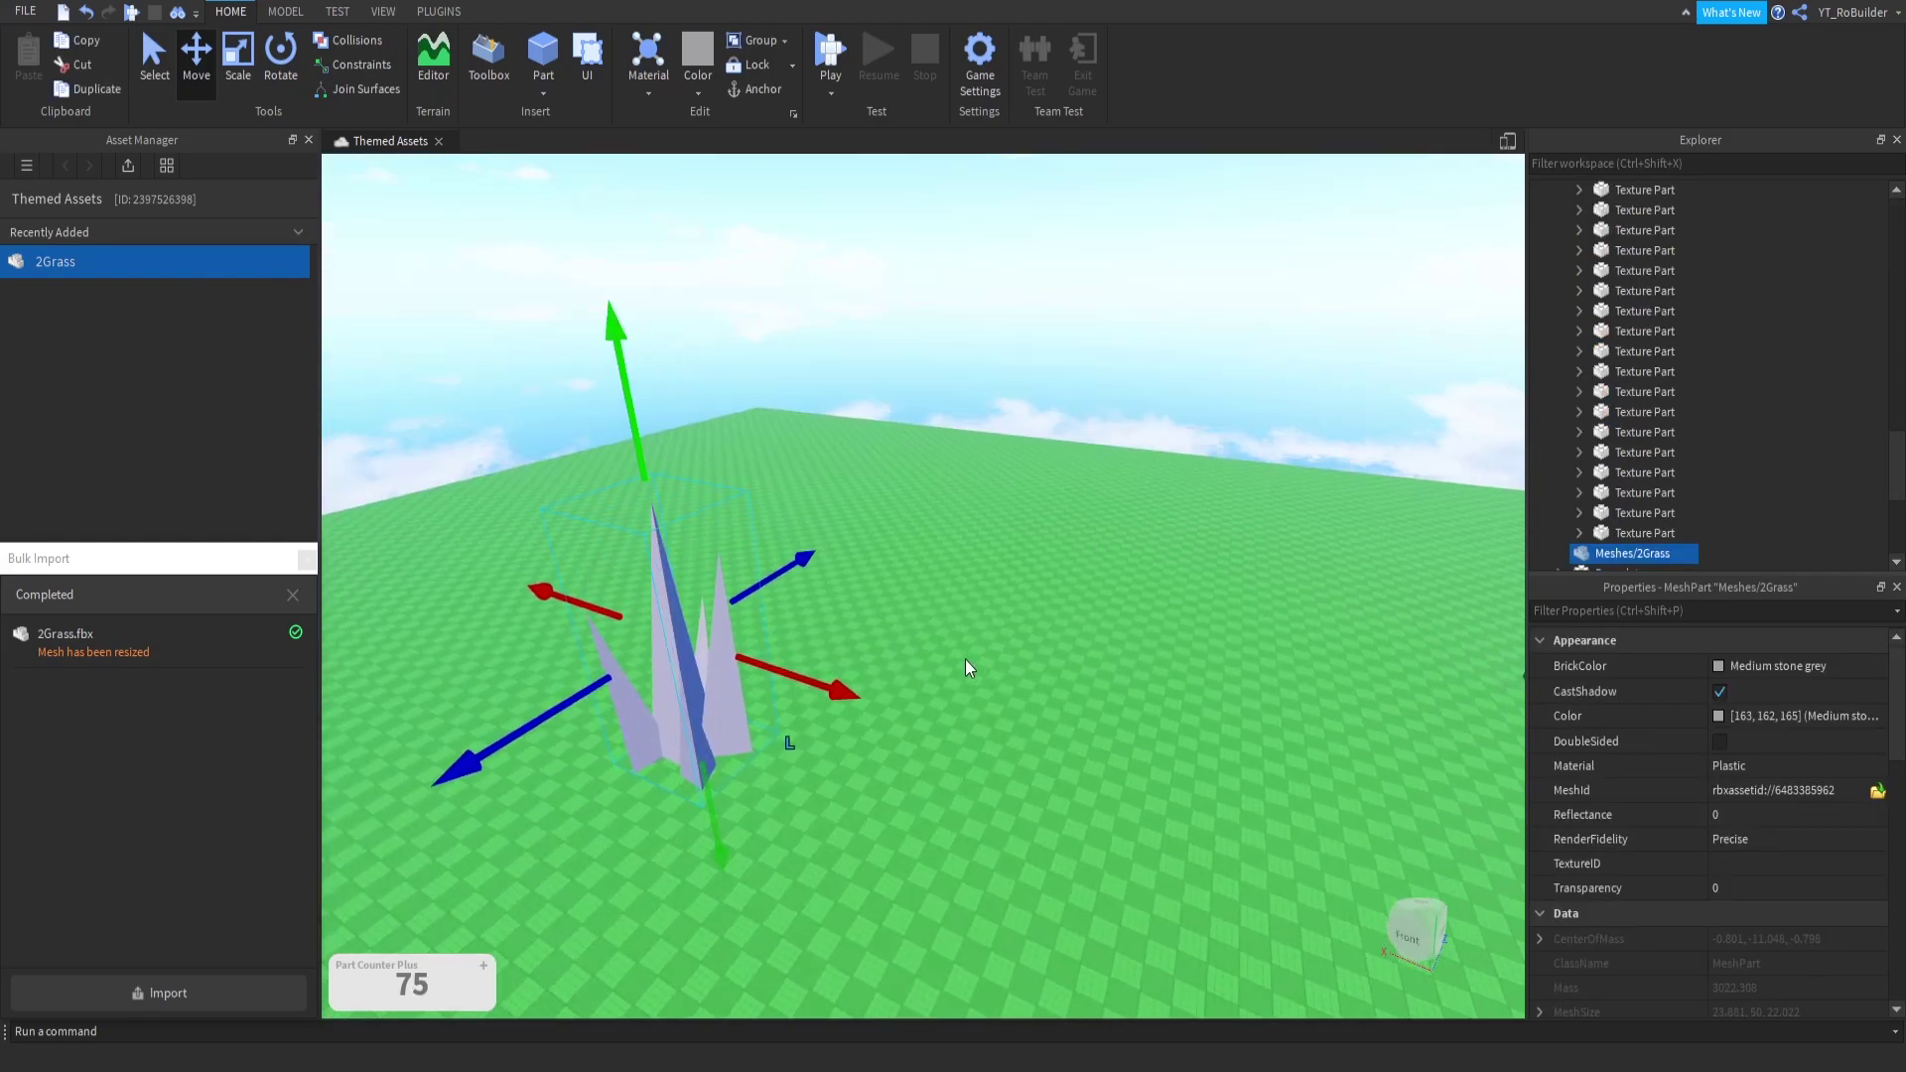
Set the BrickColor of the placed 2Grass mesh to Bright green
{"action": "scroll", "coordinate": [1022, 598], "scroll_direction": "up", "scroll_amount": 8}
{"action": "right_click", "coordinate": [1054, 748]}
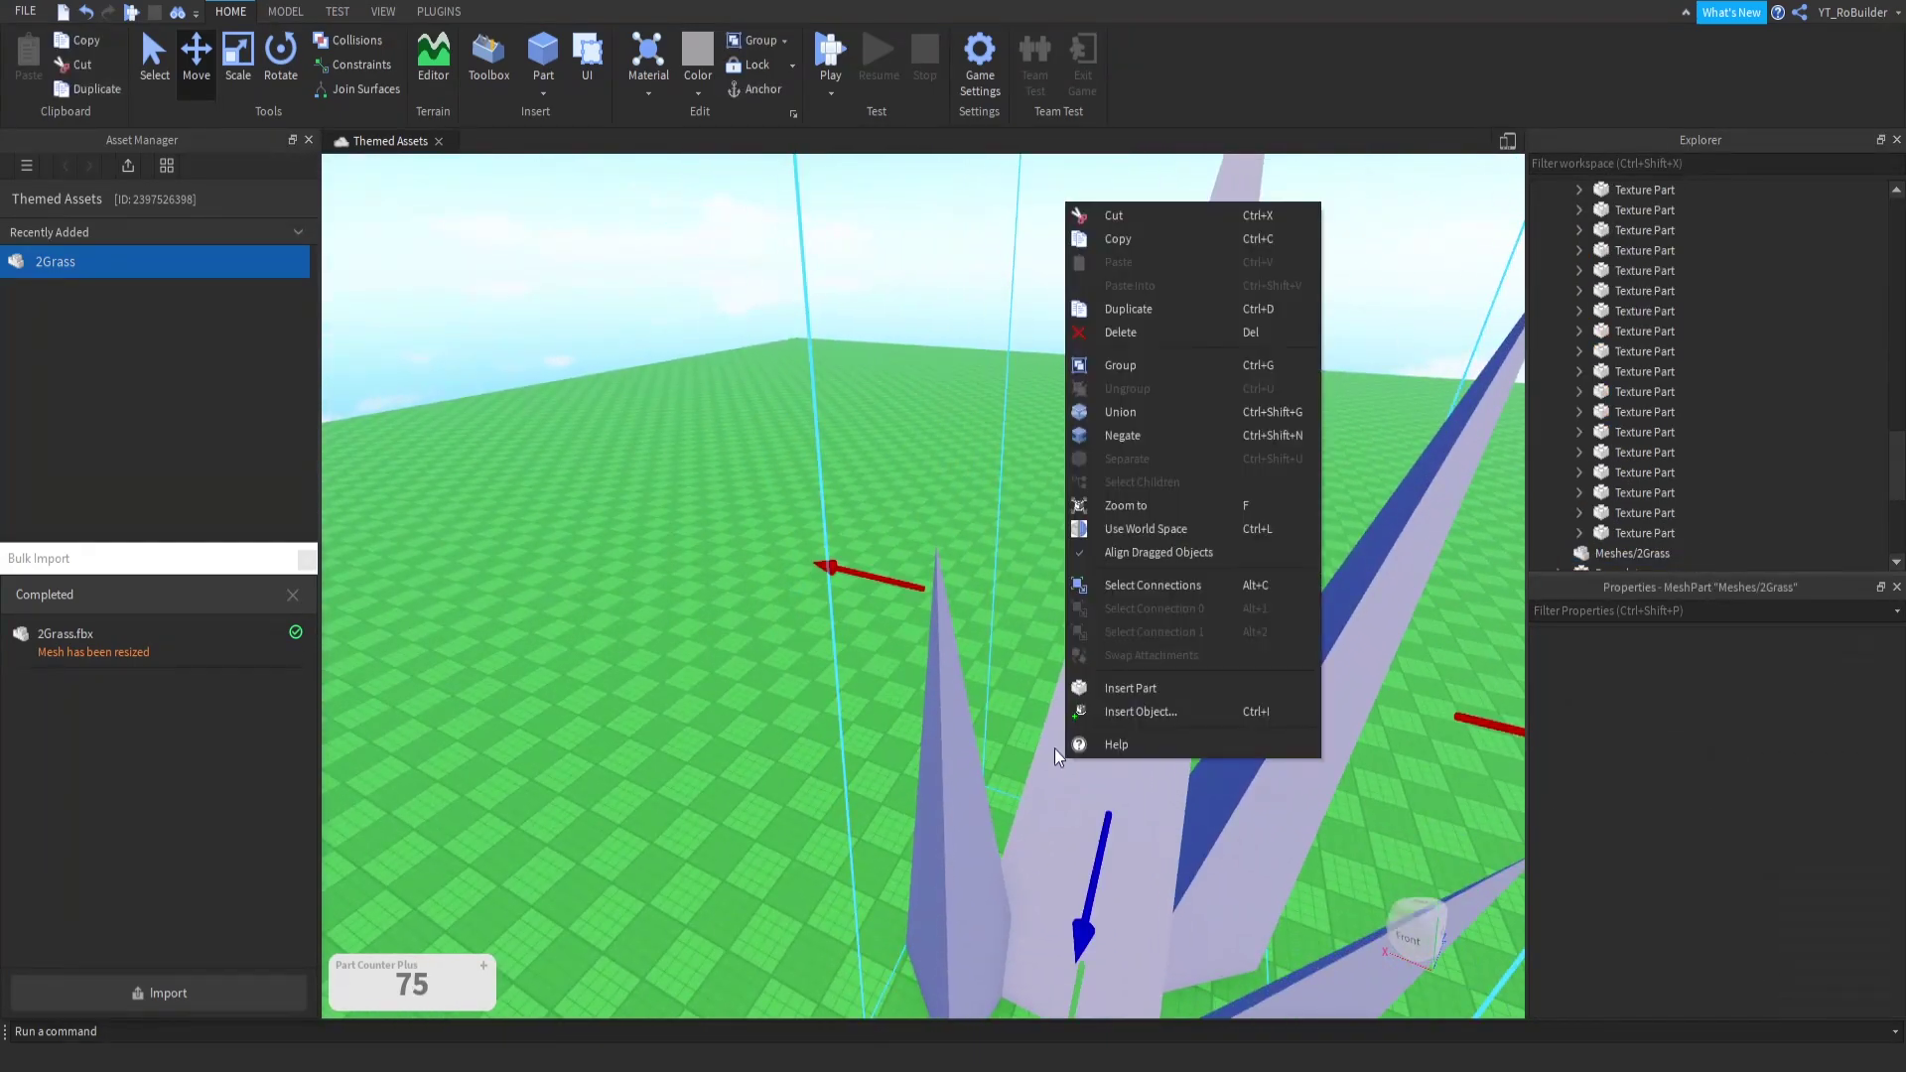
{"action": "right_click", "coordinate": [951, 689]}
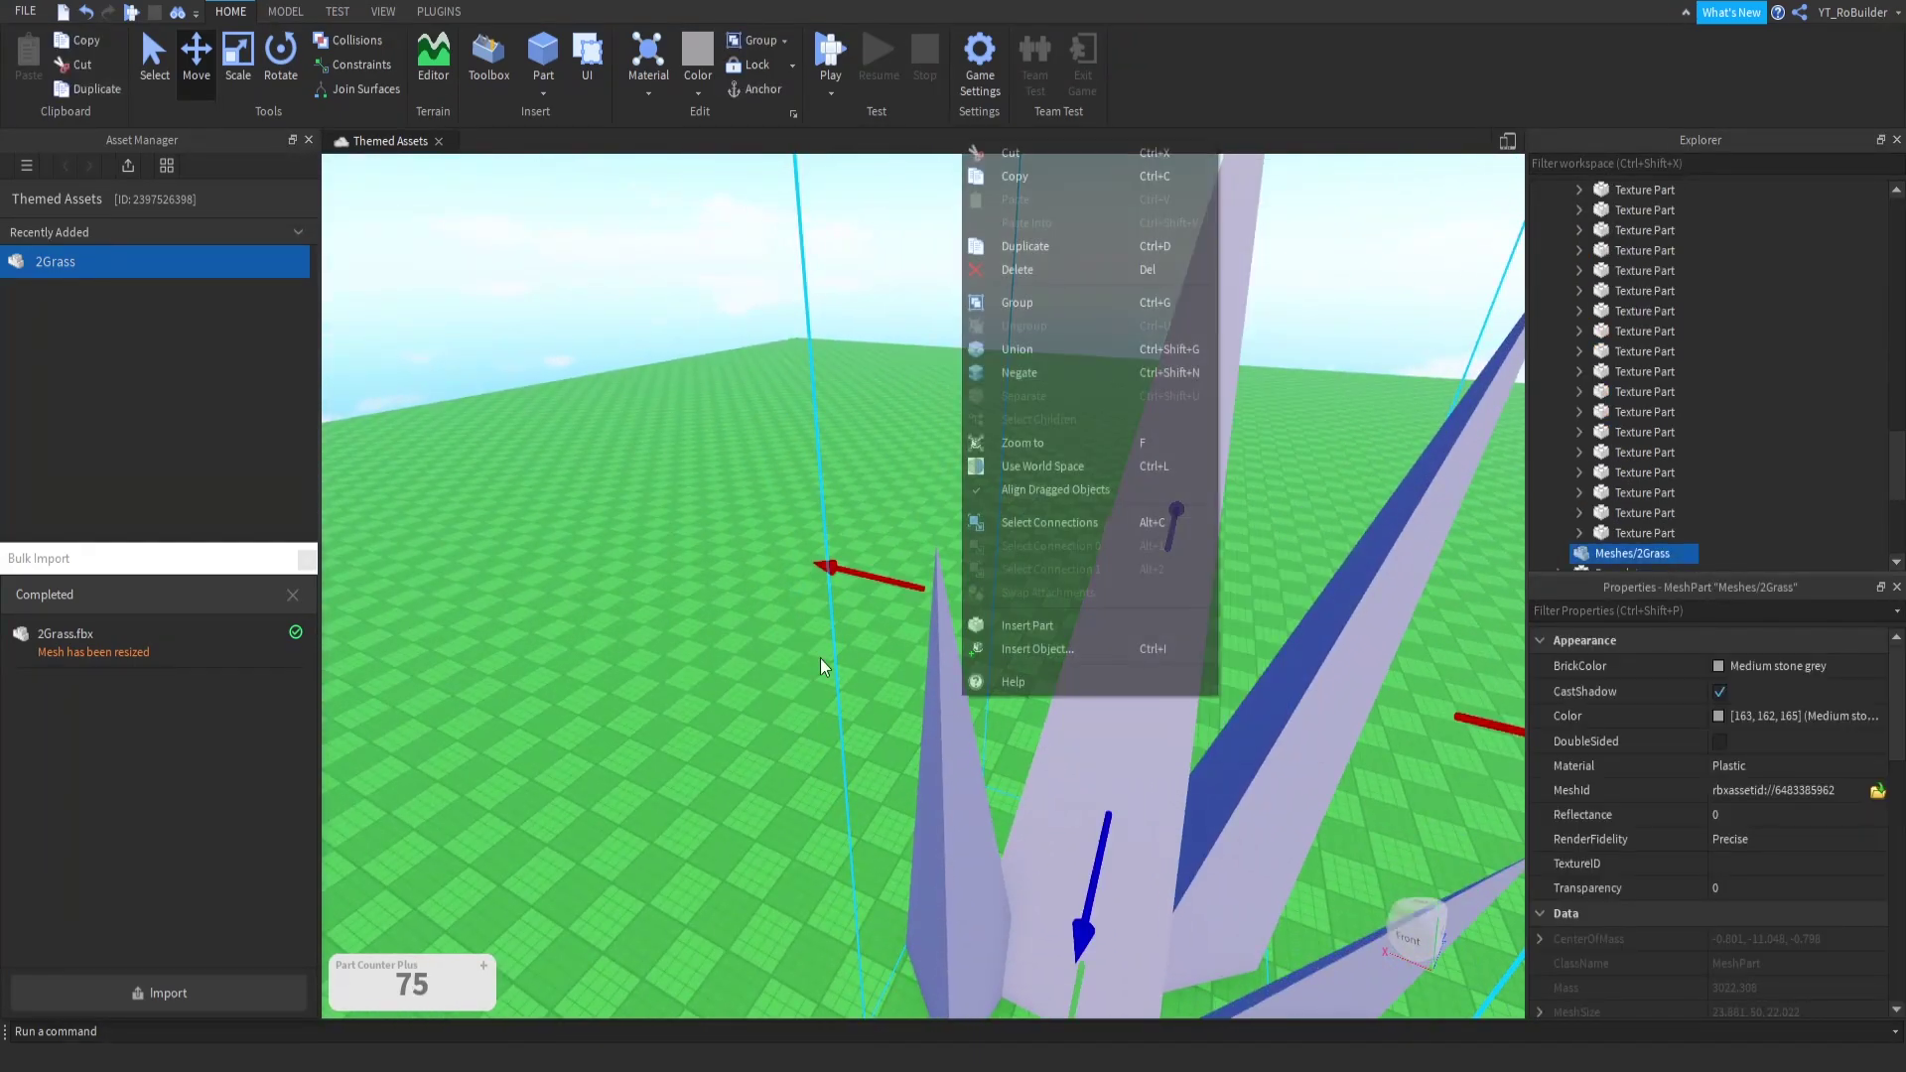
{"action": "left_click", "coordinate": [664, 623]}
{"action": "right_click_drag", "start_coordinate": [664, 622], "coordinate": [713, 633]}
{"action": "scroll", "coordinate": [713, 634], "scroll_direction": "down", "scroll_amount": 5}
{"action": "left_click", "coordinate": [845, 652]}
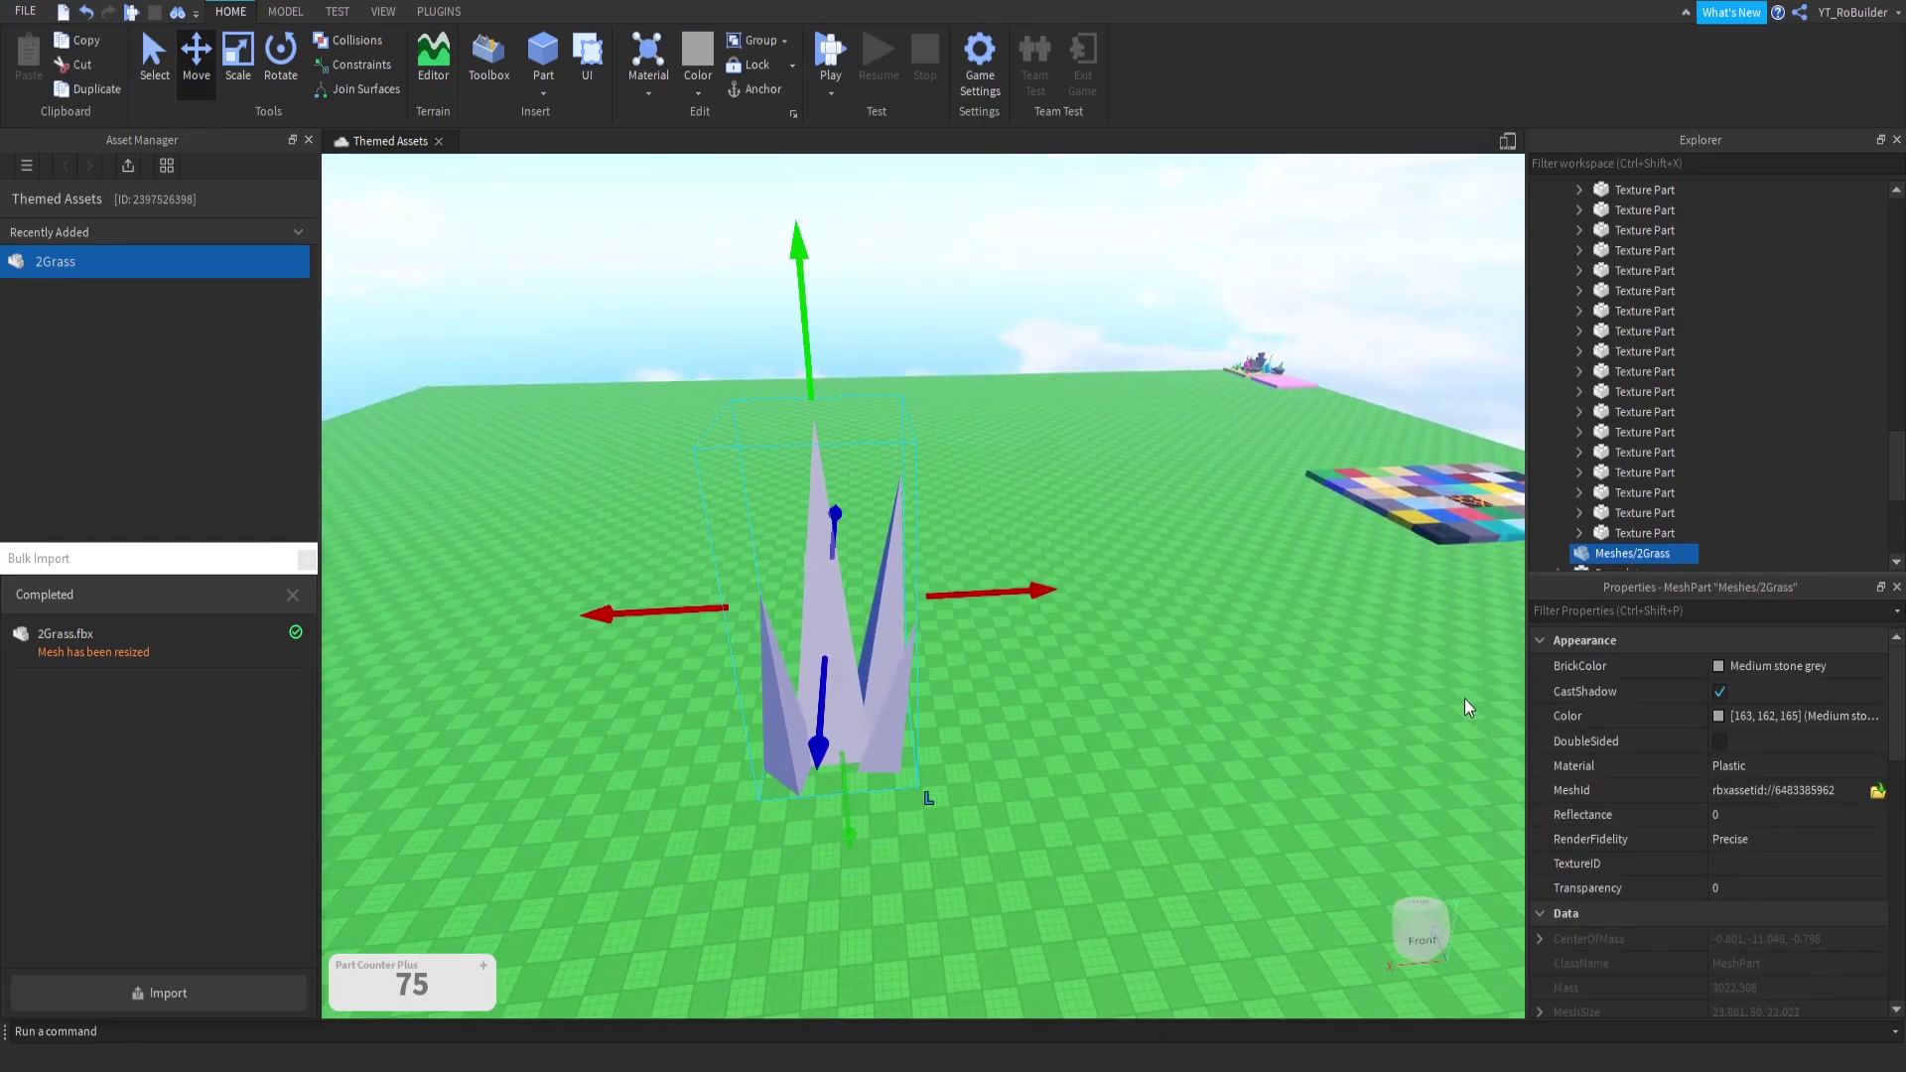
{"action": "left_click", "coordinate": [1725, 678]}
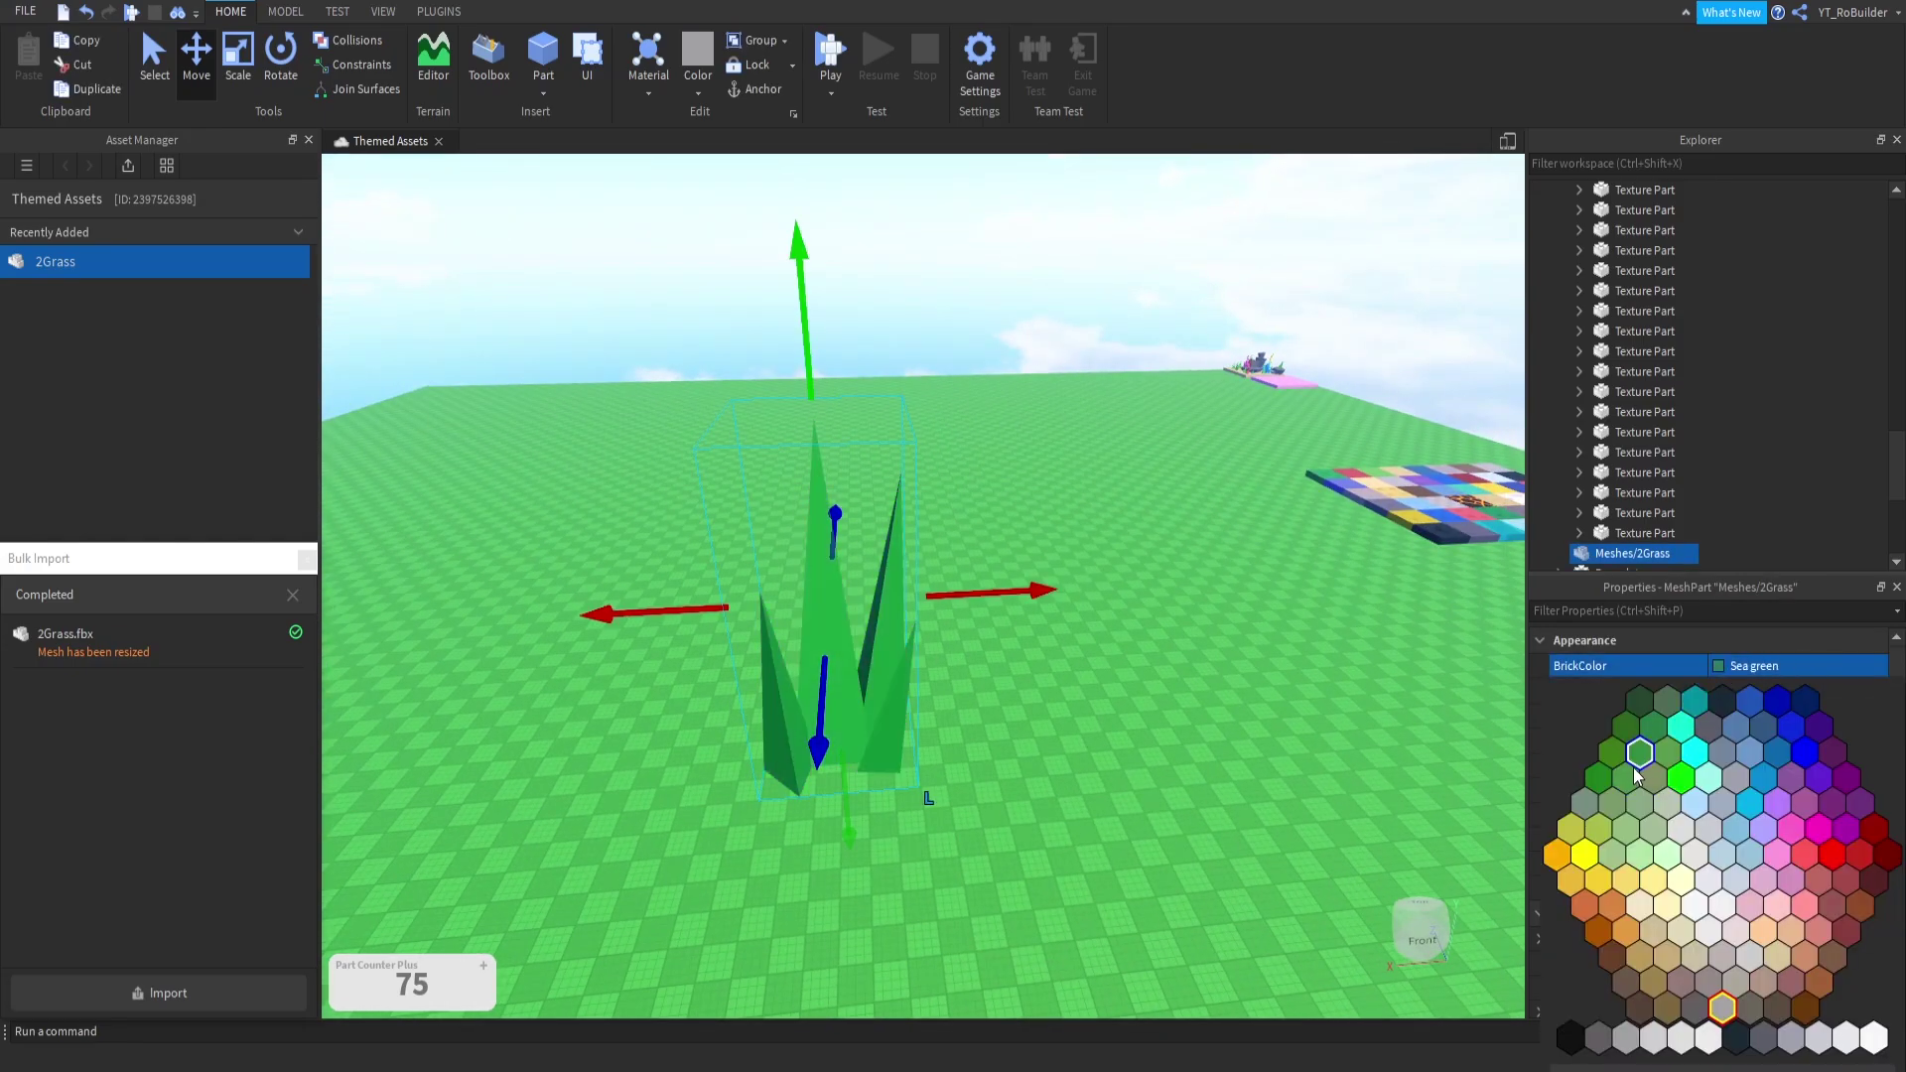
{"action": "left_click", "coordinate": [1634, 767]}
Scale the green grass mesh down proportionally to a tiny tuft on the baseplate
{"action": "left_click", "coordinate": [237, 48]}
{"action": "left_click_drag", "start_coordinate": [806, 367], "coordinate": [870, 689], "text": "shift"}
{"action": "scroll", "coordinate": [879, 652], "scroll_direction": "up", "scroll_amount": 1}
{"action": "left_click", "coordinate": [880, 655]}
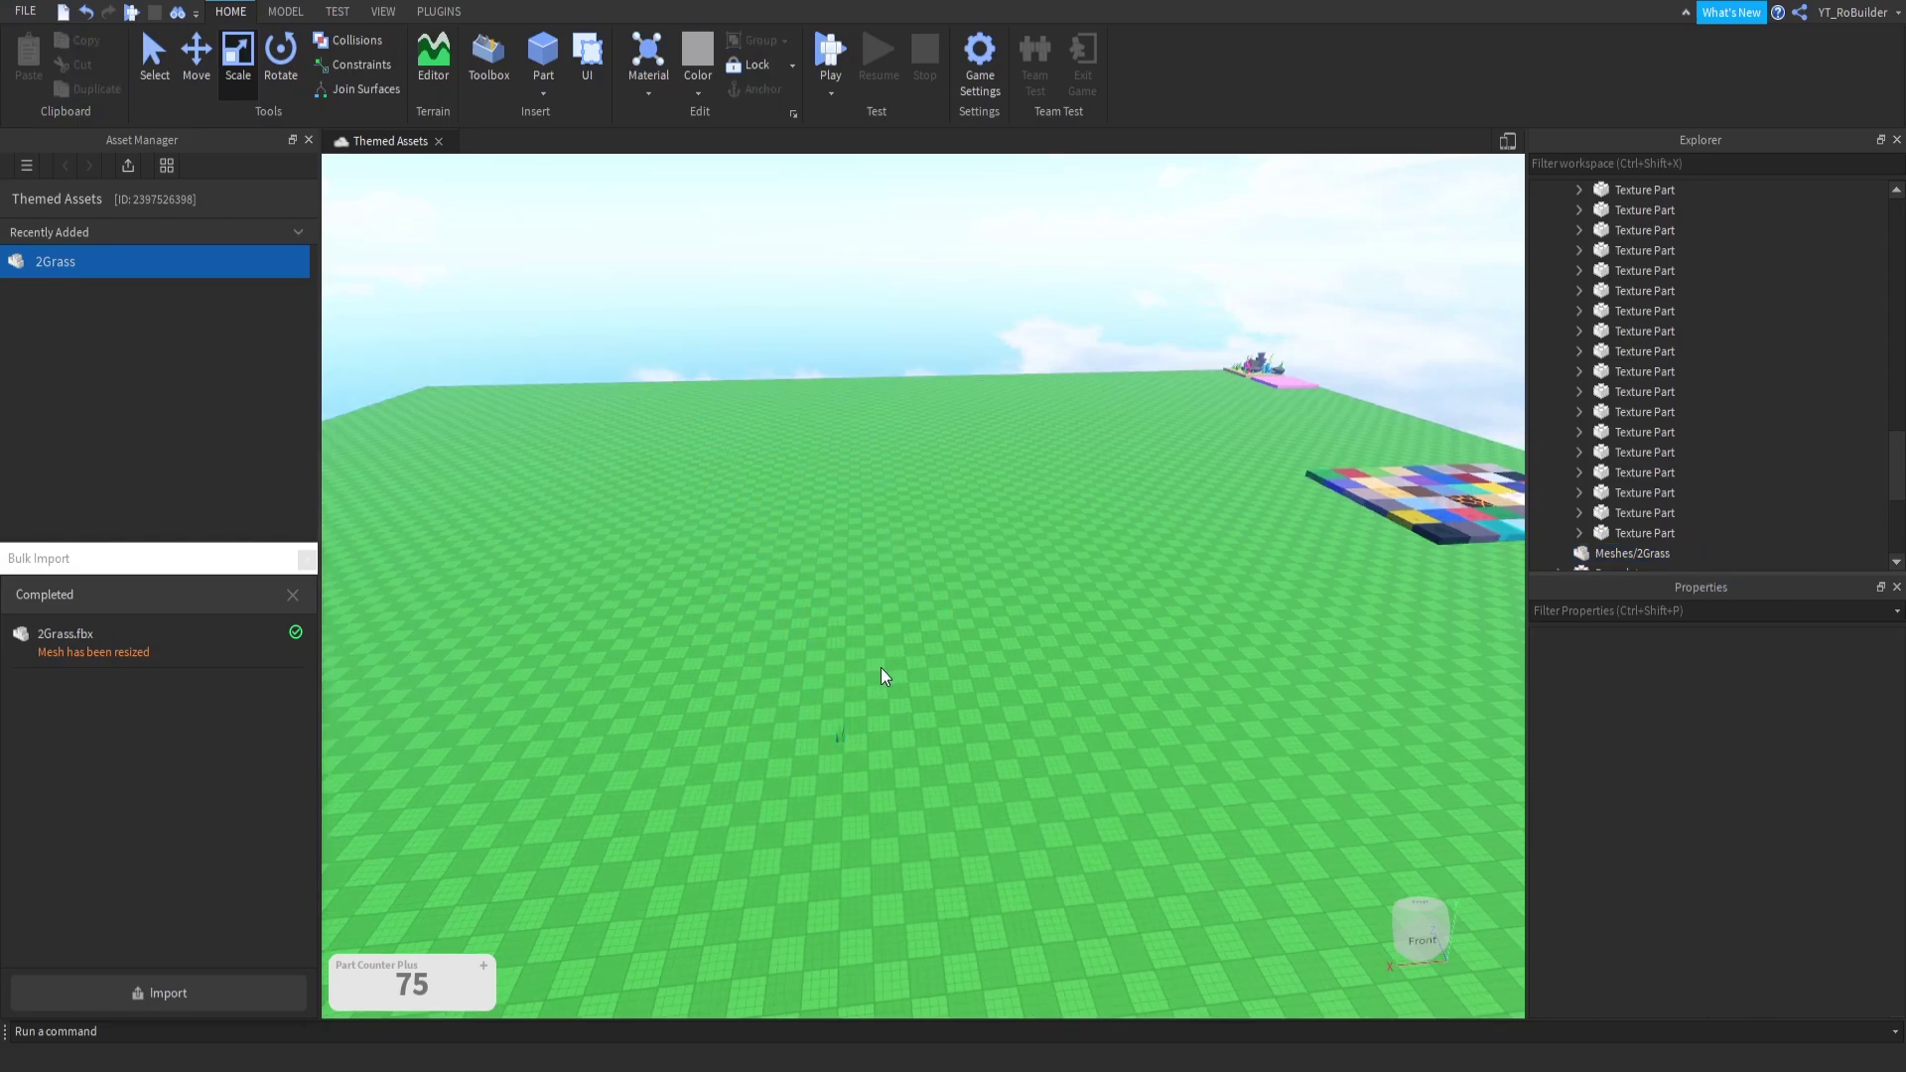
Select the scaled-down grass mesh again and examine it from close up
{"action": "scroll", "coordinate": [874, 691], "scroll_direction": "up", "scroll_amount": 10}
{"action": "left_click_drag", "start_coordinate": [618, 678], "coordinate": [719, 616]}
{"action": "right_click_drag", "start_coordinate": [695, 631], "coordinate": [719, 616]}
{"action": "left_click_drag", "start_coordinate": [719, 616], "coordinate": [715, 616]}
{"action": "right_click_drag", "start_coordinate": [719, 616], "coordinate": [715, 616]}
{"action": "left_click_drag", "start_coordinate": [715, 617], "coordinate": [599, 412]}
{"action": "key", "text": "w"}
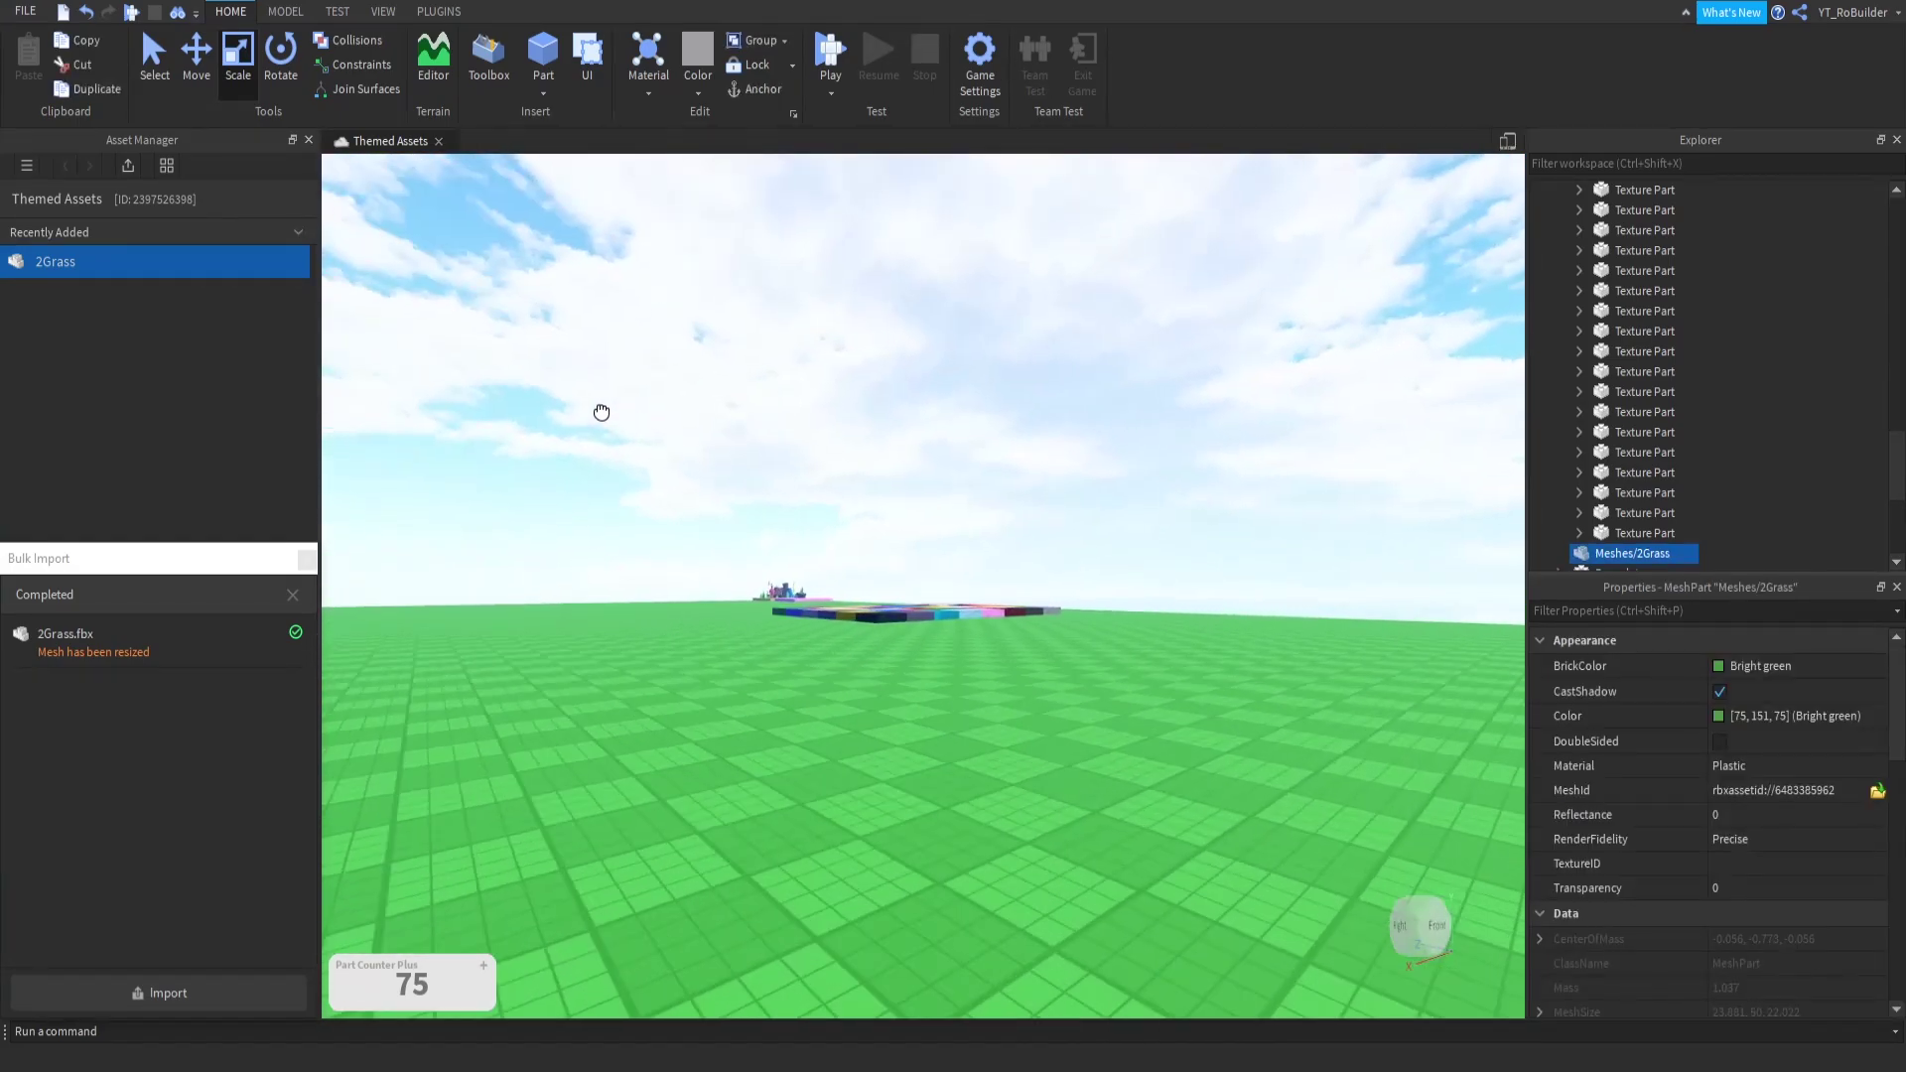